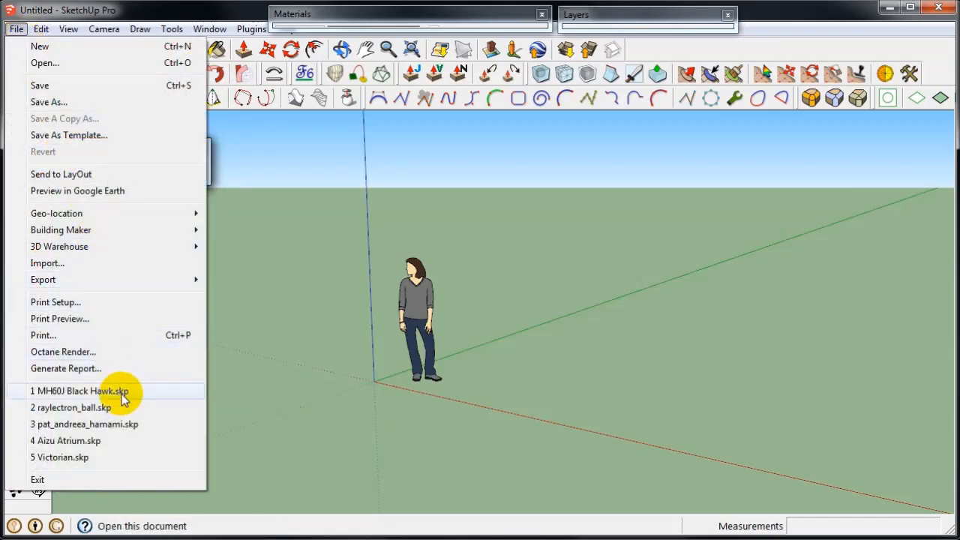
Open the recent model MH60J Black Hawk.skp and frame the helicopter closely.
{"action": "left_click", "coordinate": [121, 394]}
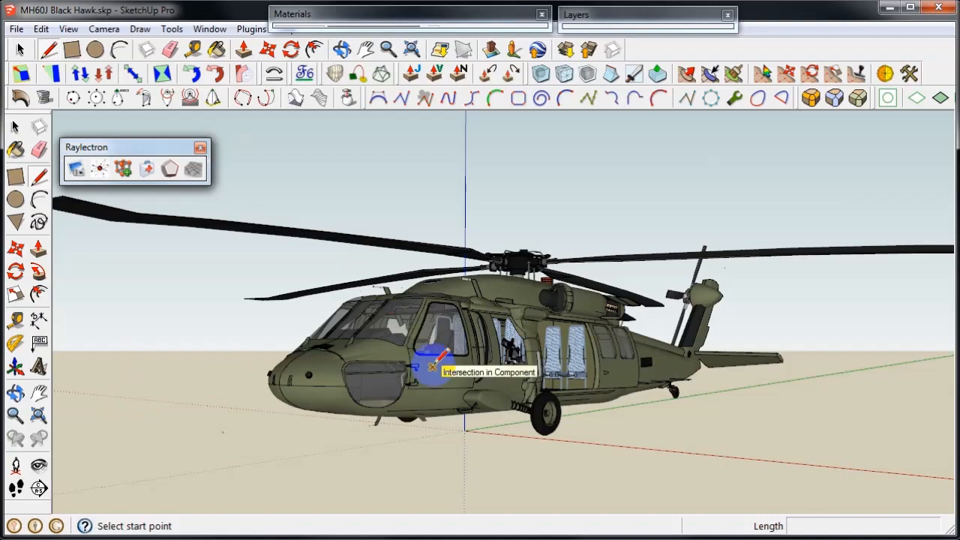
{"action": "mouse_move", "coordinate": [494, 368]}
{"action": "middle_mouse_down"}
{"action": "mouse_move", "coordinate": [484, 461]}
{"action": "mouse_move", "coordinate": [488, 360]}
{"action": "middle_mouse_up"}
{"action": "scroll", "coordinate": [493, 359], "scroll_direction": "up", "scroll_amount": 3}
{"action": "key", "text": "space"}
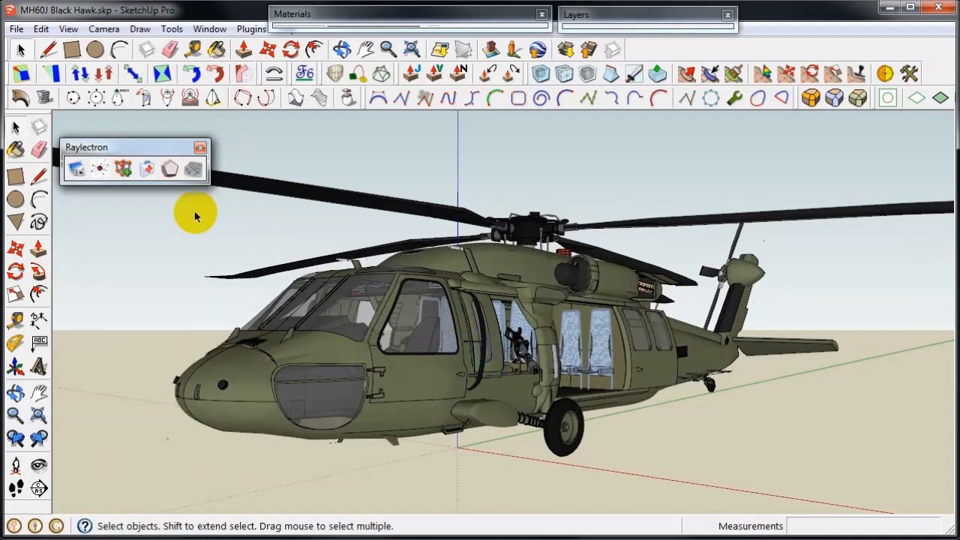
Give the cockpit window glass the Glass (thin) refraction preset in Raylectron's material editor, with transparency 100 and shininess 10.337, and apply it.
{"action": "left_click", "coordinate": [100, 170]}
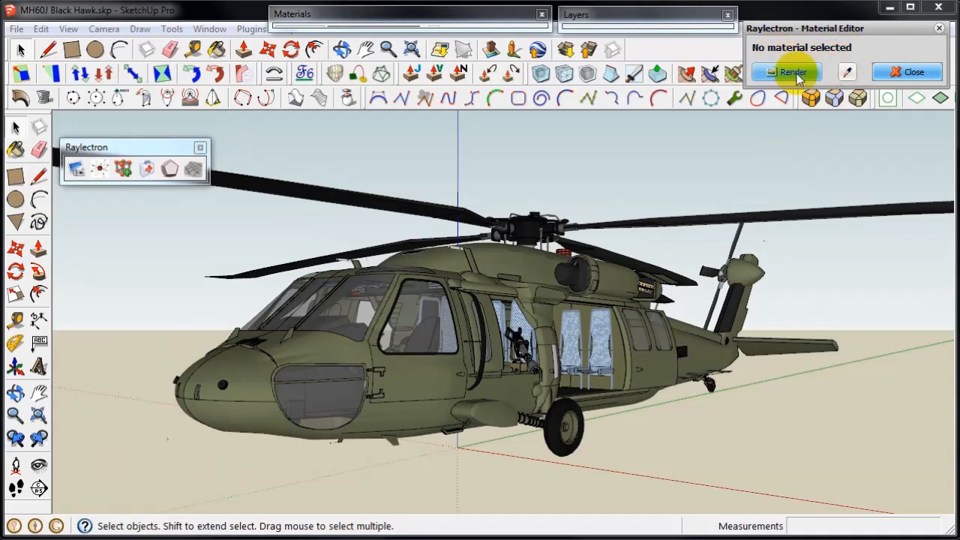
{"action": "left_click", "coordinate": [848, 73]}
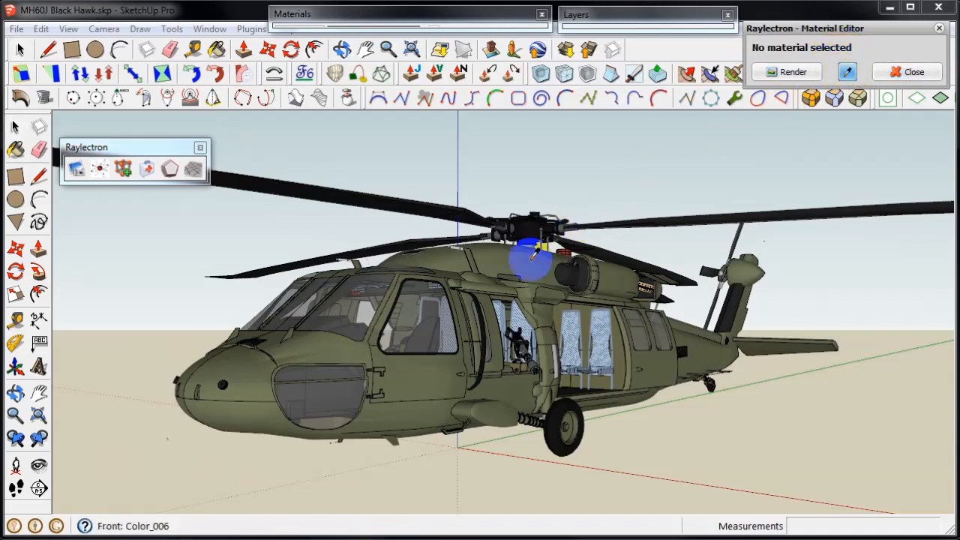
{"action": "left_click", "coordinate": [424, 321]}
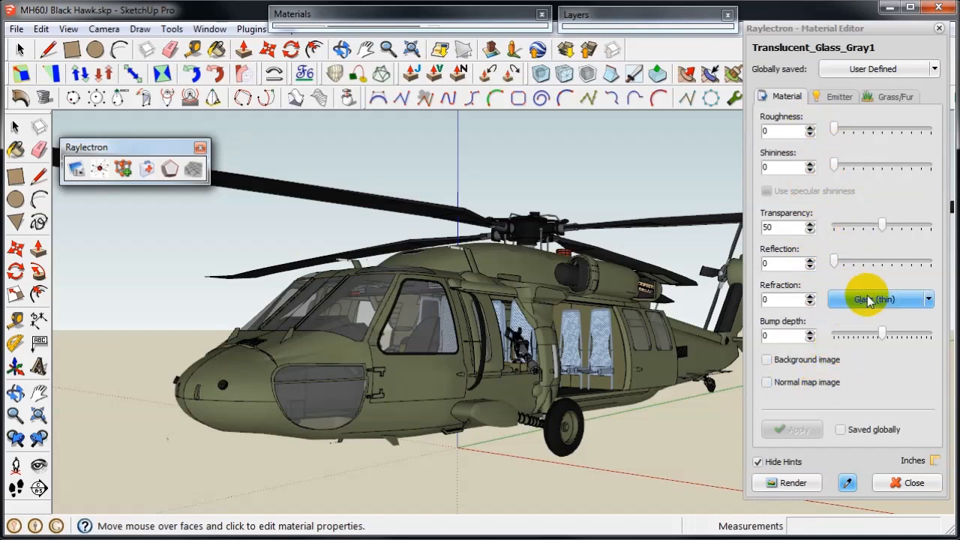
{"action": "left_click", "coordinate": [892, 298]}
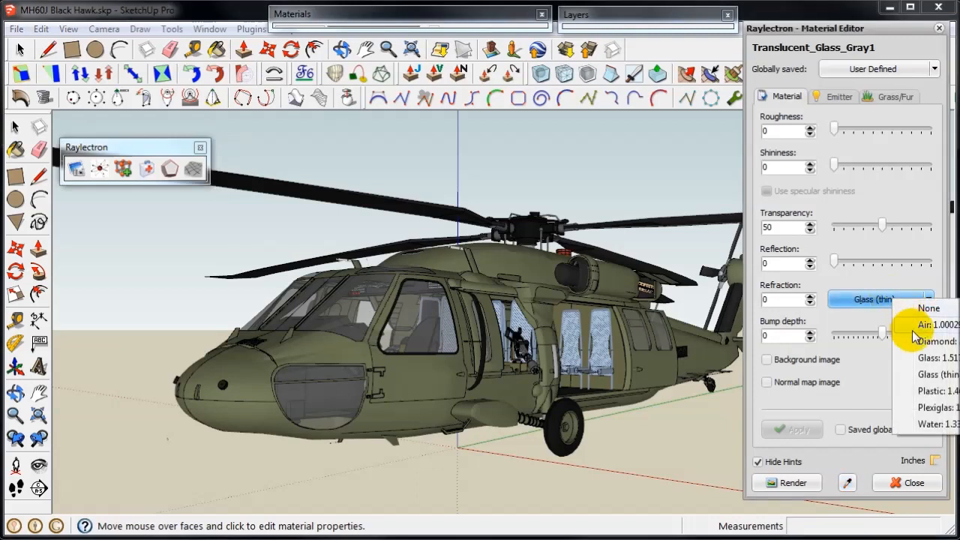
{"action": "left_click", "coordinate": [928, 377]}
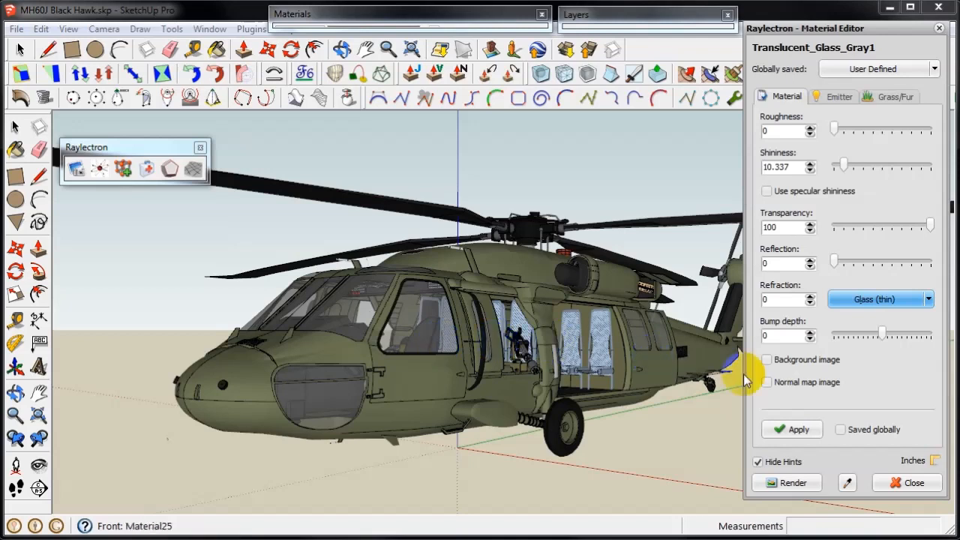
{"action": "left_click", "coordinate": [793, 431]}
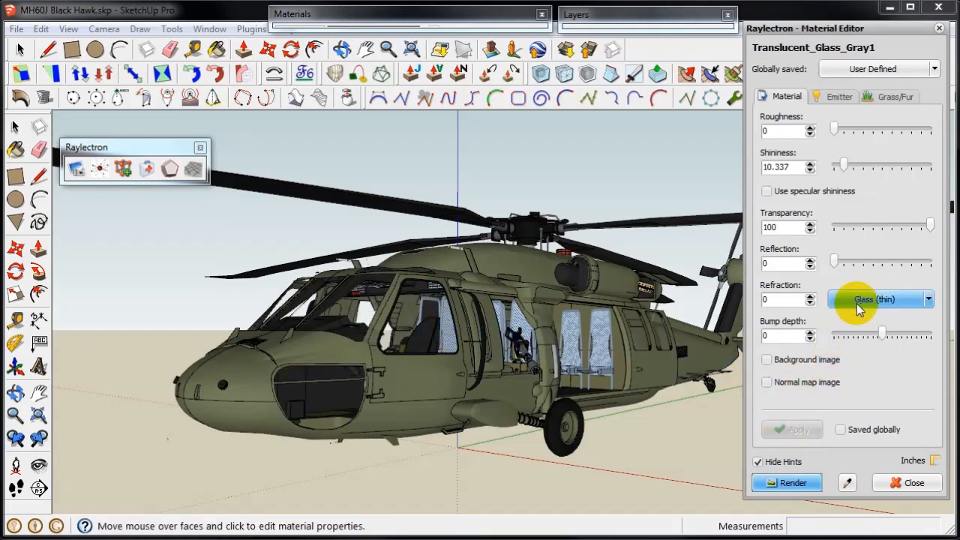
Set the helicopter's green body material to shininess 10 and roughness 10, and apply the changes.
{"action": "left_click", "coordinate": [429, 381]}
{"action": "left_click_drag", "start_coordinate": [837, 167], "coordinate": [850, 168]}
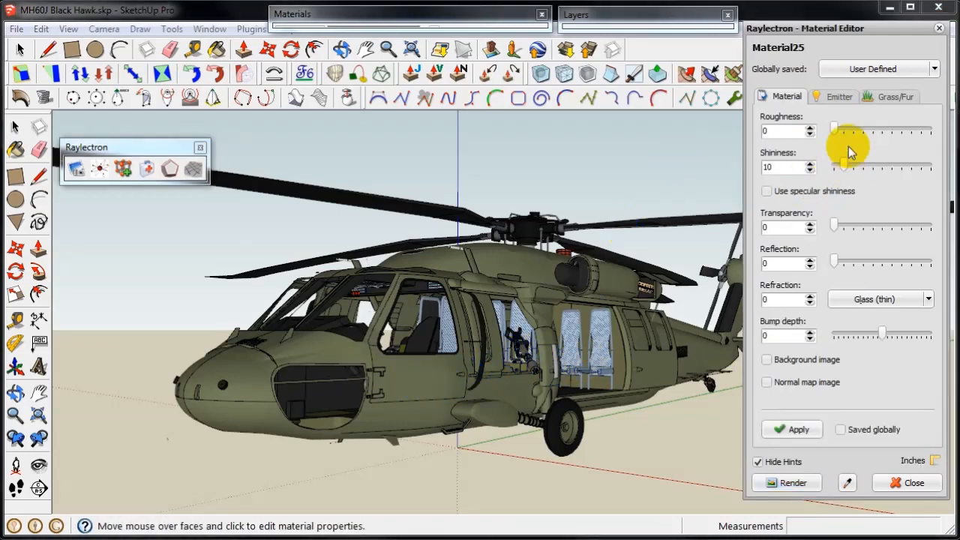
{"action": "left_click", "coordinate": [850, 131]}
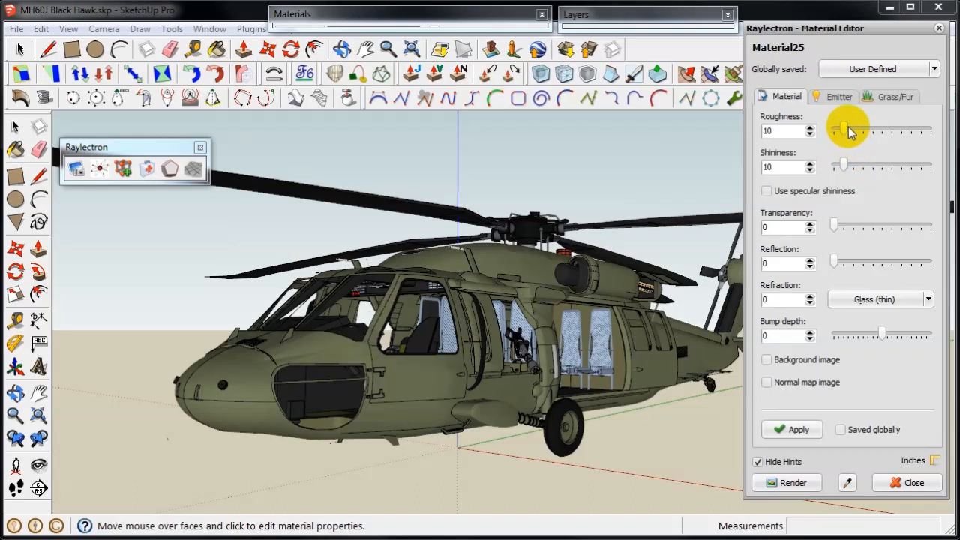
{"action": "left_click", "coordinate": [798, 429]}
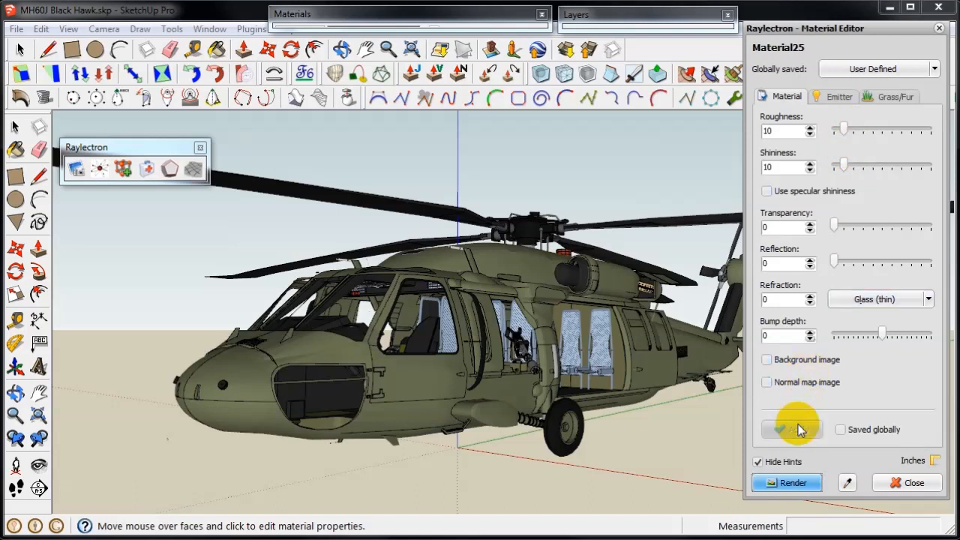
Send the model to the Raylectron renderer, saving the export as MH60J Black Hawk.rof in the Sample Model folder.
{"action": "left_click", "coordinate": [794, 484]}
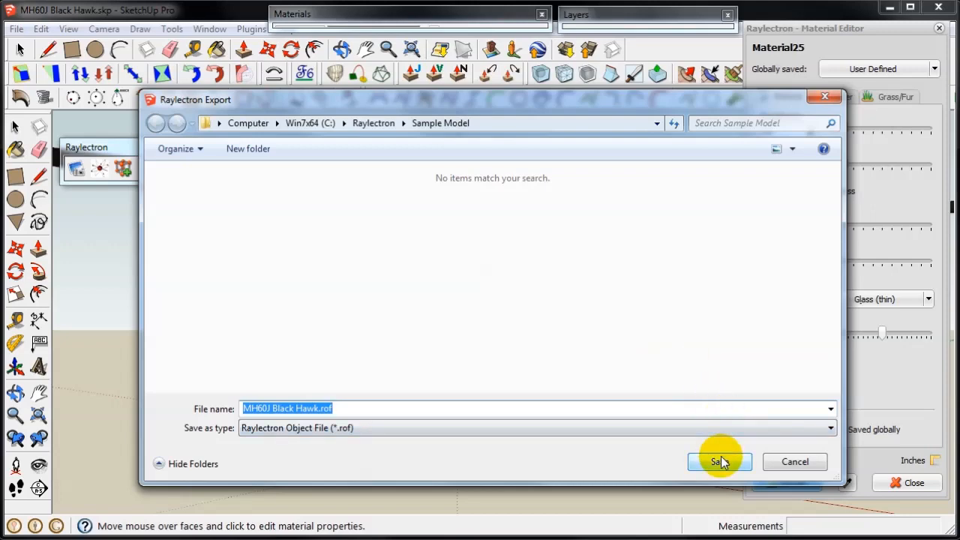
{"action": "left_click", "coordinate": [719, 461]}
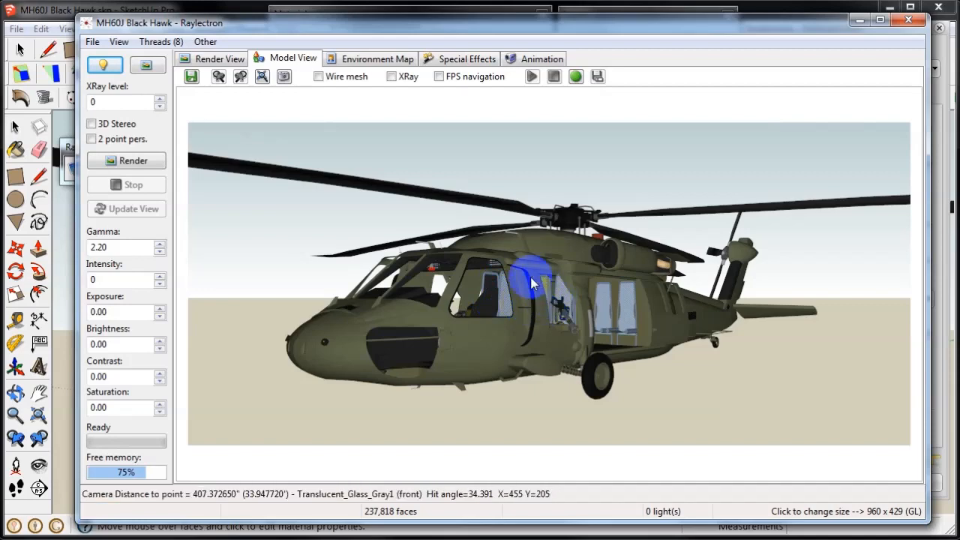
{"action": "middle_click_drag", "start_coordinate": [520, 296], "coordinate": [508, 326]}
{"action": "scroll", "coordinate": [504, 303], "scroll_direction": "up", "scroll_amount": 3}
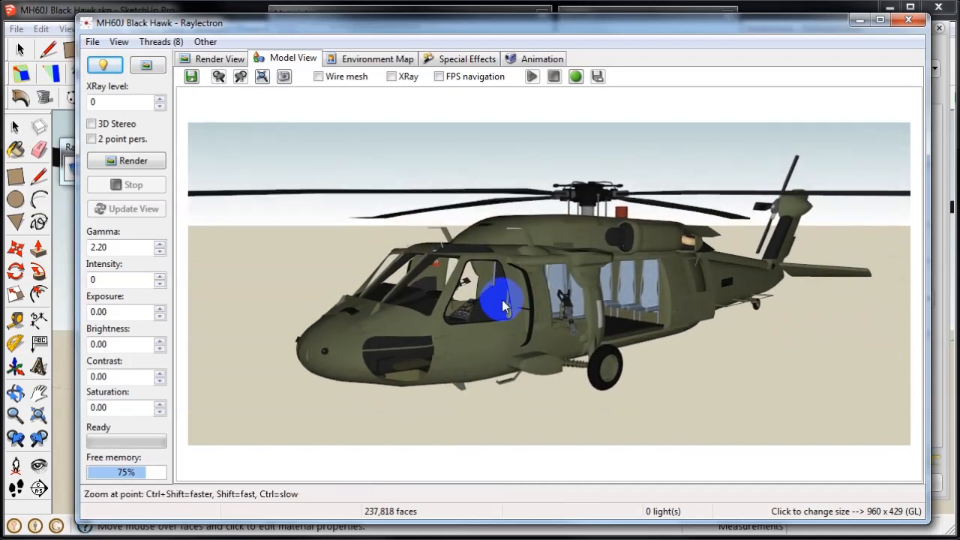
{"action": "scroll", "coordinate": [525, 295], "scroll_direction": "up", "scroll_amount": 3}
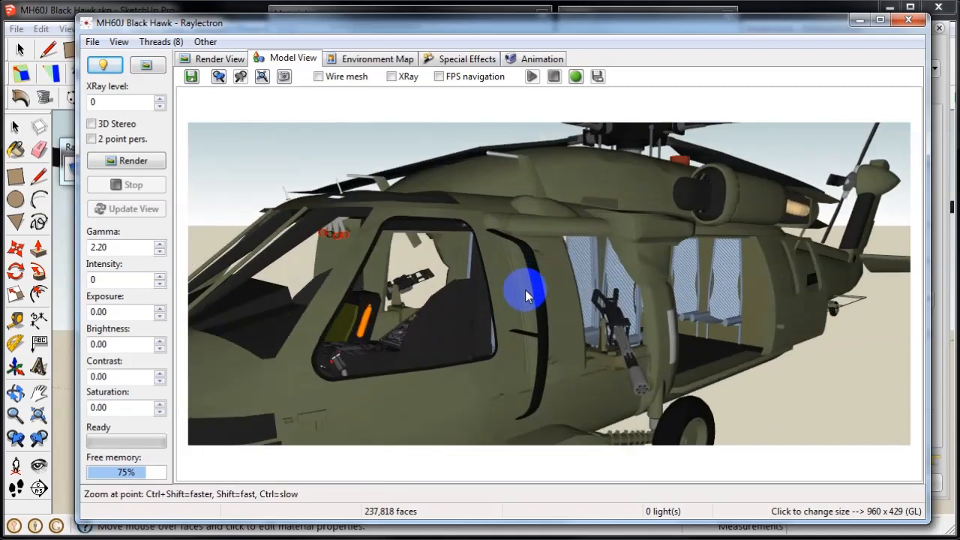
{"action": "middle_click_drag", "start_coordinate": [525, 285], "coordinate": [489, 261]}
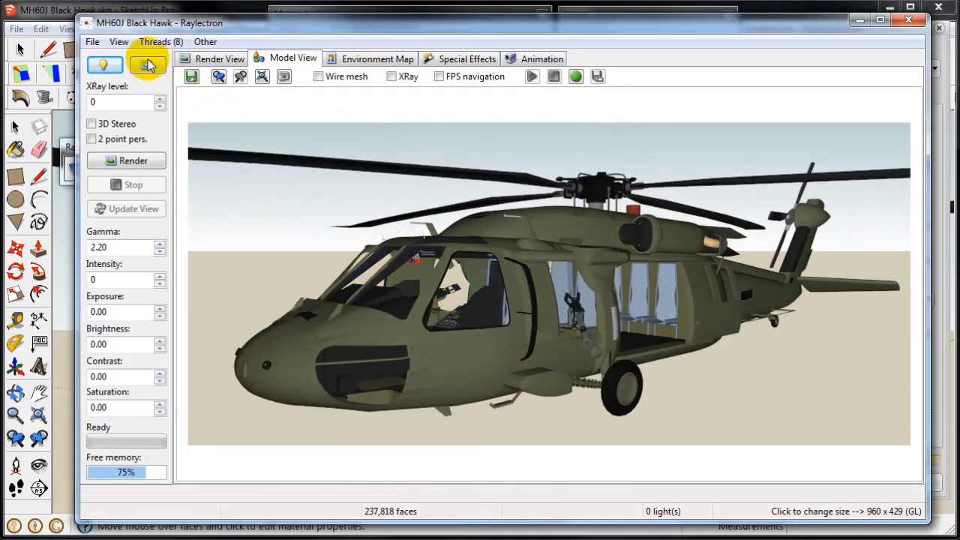
Resize the render viewport to fill the model view and frame the helicopter from its front corner.
{"action": "left_click", "coordinate": [119, 41]}
{"action": "mouse_move", "coordinate": [139, 66]}
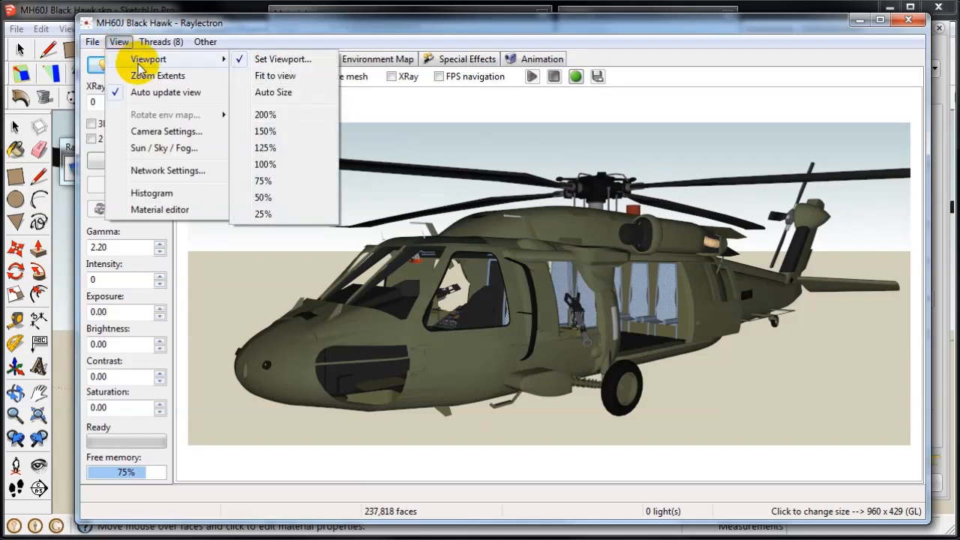
{"action": "left_click", "coordinate": [319, 76]}
{"action": "scroll", "coordinate": [586, 275], "scroll_direction": "up", "scroll_amount": 3}
{"action": "scroll", "coordinate": [586, 276], "scroll_direction": "down", "scroll_amount": 3}
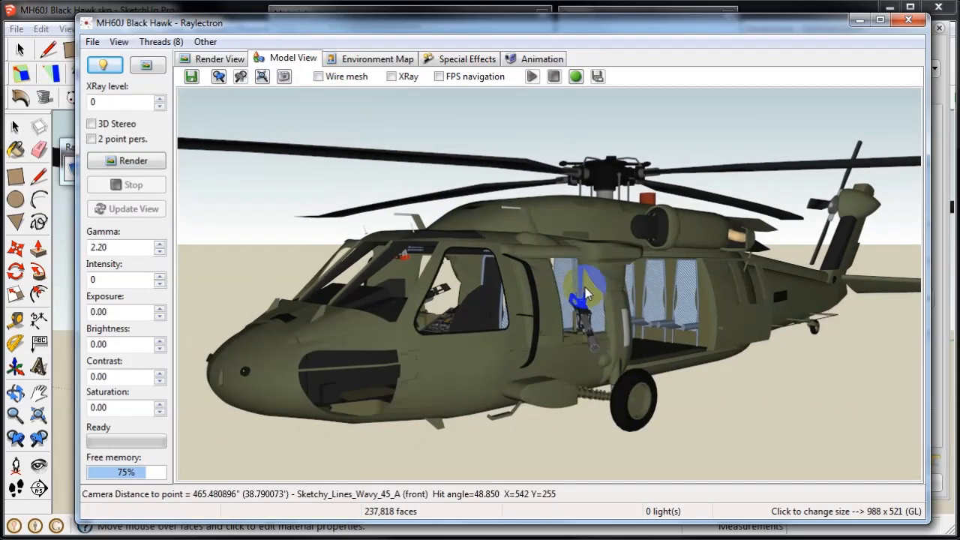
{"action": "middle_click_drag", "start_coordinate": [586, 276], "coordinate": [661, 277]}
{"action": "scroll", "coordinate": [606, 278], "scroll_direction": "down", "scroll_amount": 1}
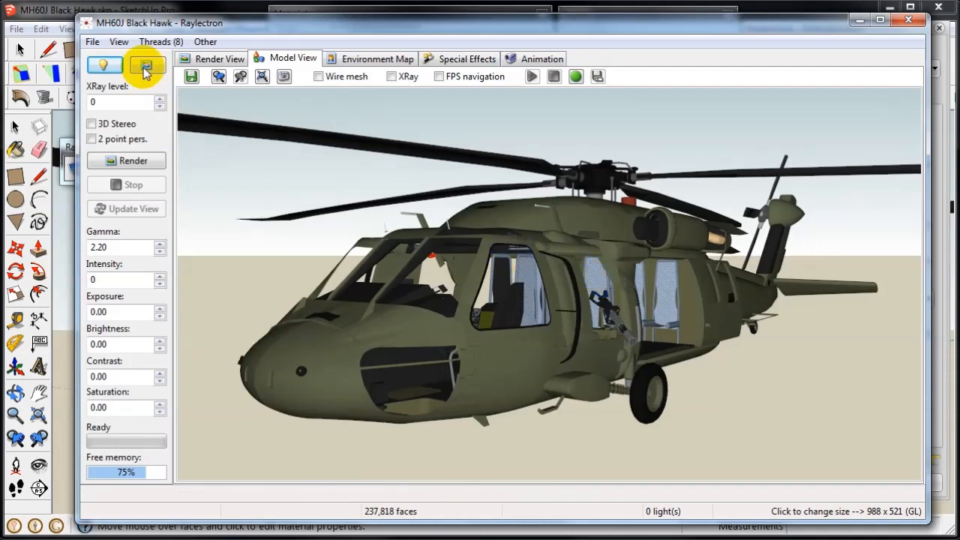
Enable the Sun light source alongside Sky (daylight), with direct illumination, and apply the lighting settings.
{"action": "left_click", "coordinate": [105, 66]}
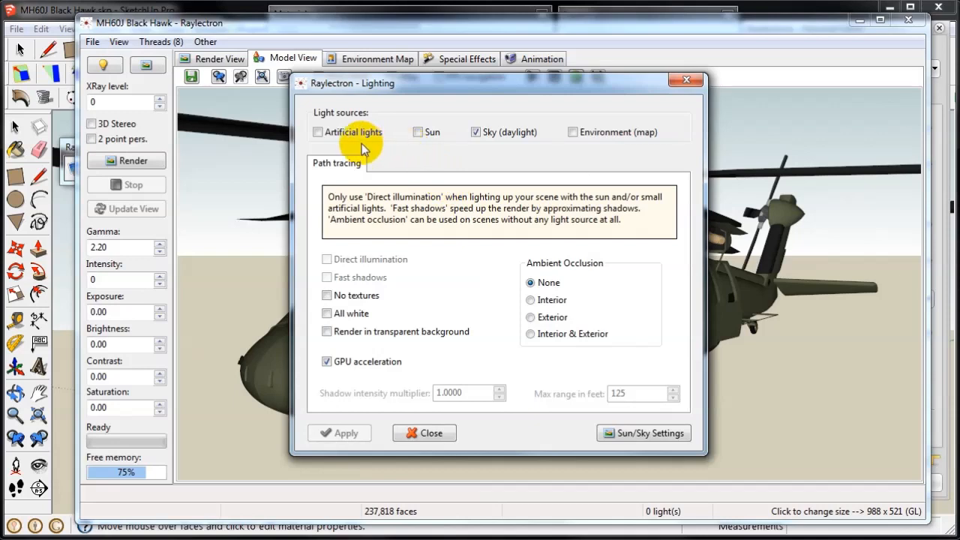
{"action": "left_click", "coordinate": [427, 133]}
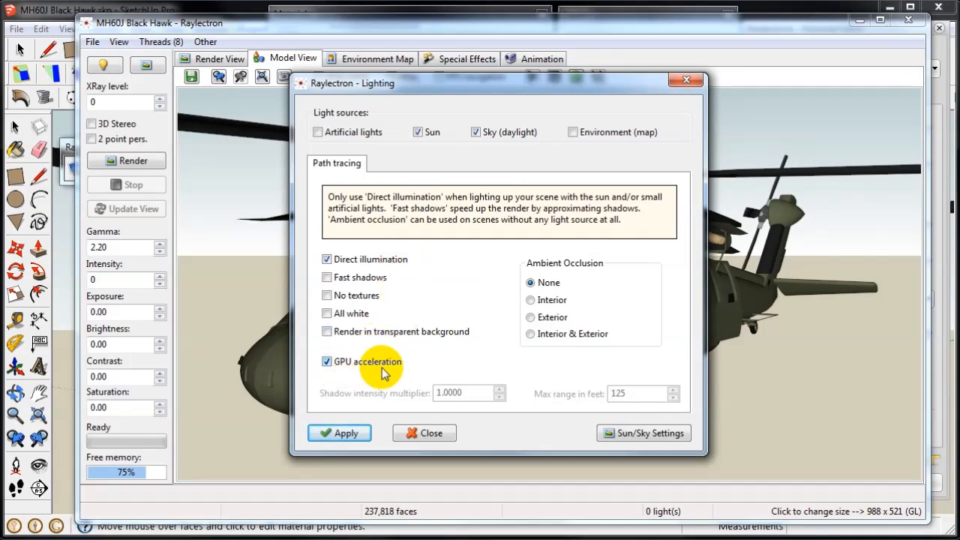
{"action": "left_click", "coordinate": [356, 437]}
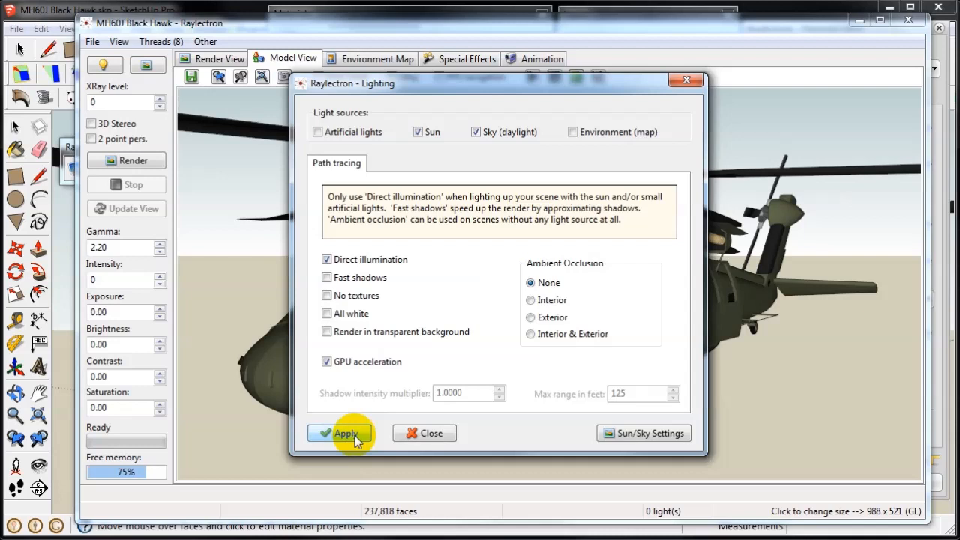
{"action": "left_click", "coordinate": [428, 435]}
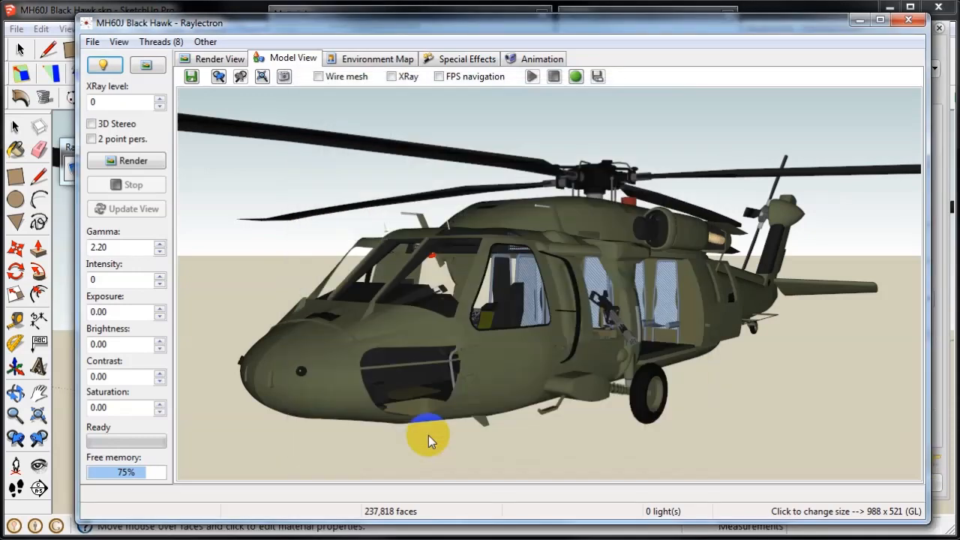
Reset the ground and sky colors to the renderer's defaults and apply the render settings.
{"action": "left_click", "coordinate": [146, 65]}
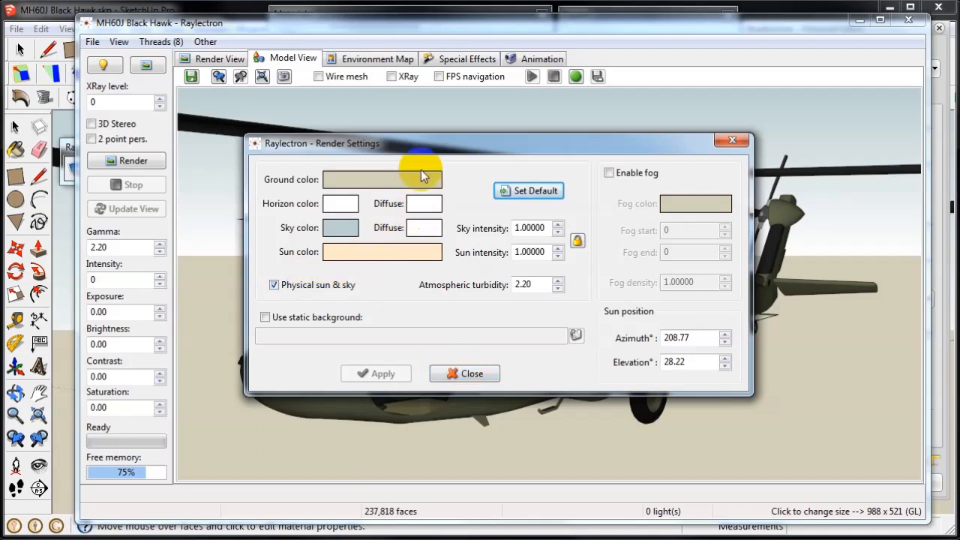
{"action": "left_click", "coordinate": [421, 207]}
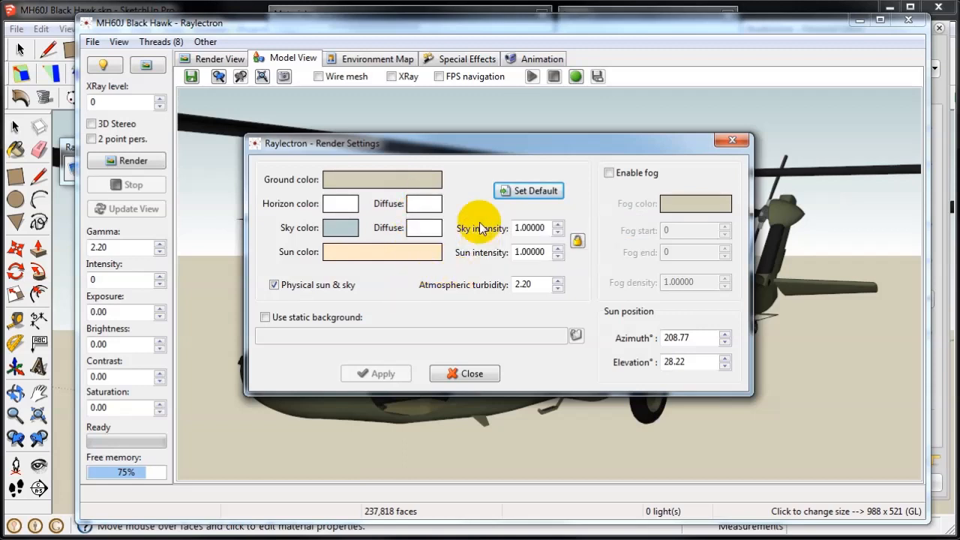
{"action": "left_click", "coordinate": [522, 192]}
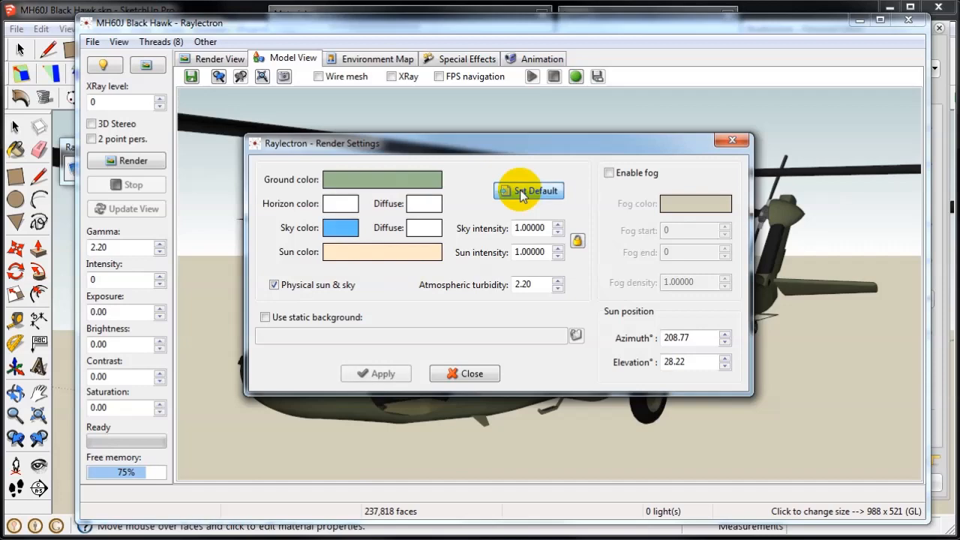
{"action": "left_click", "coordinate": [392, 373]}
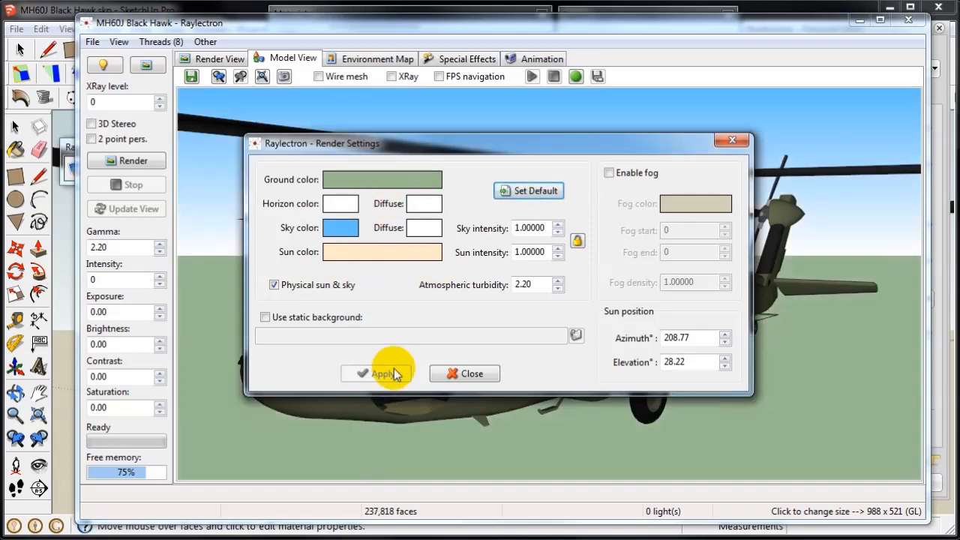
{"action": "left_click", "coordinate": [467, 376]}
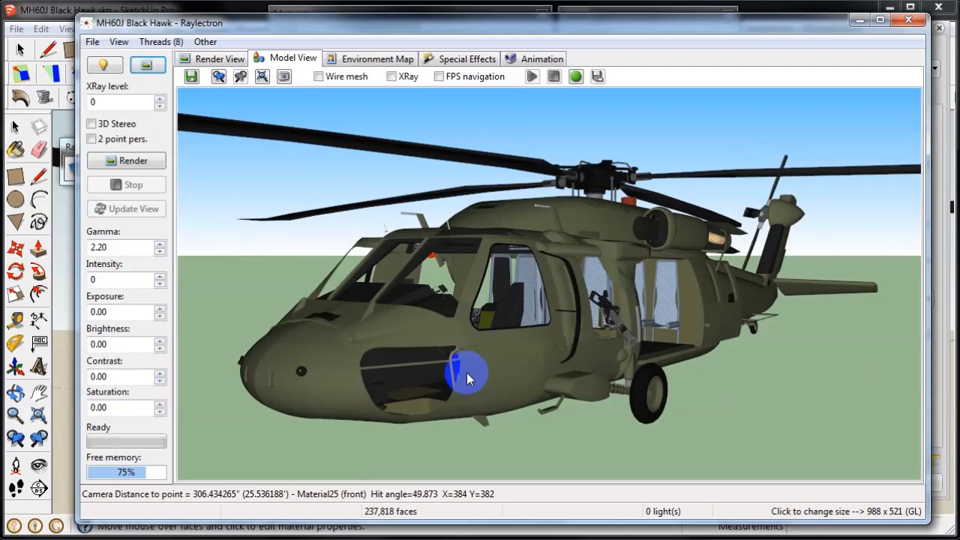
Render the helicopter scene, raise its brightness to 0.30, and stop the rendering.
{"action": "left_click", "coordinate": [151, 167]}
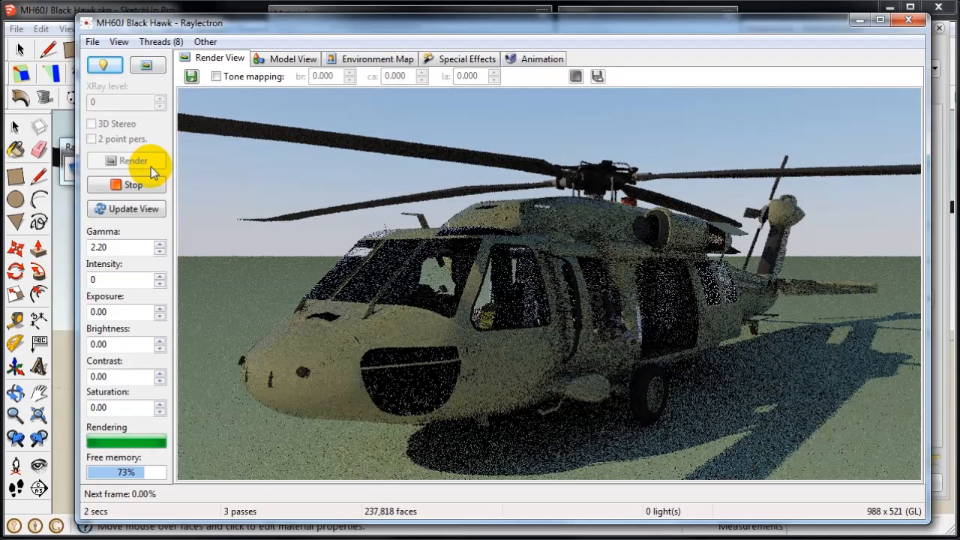
{"action": "left_click", "coordinate": [161, 343]}
{"action": "left_click", "coordinate": [160, 341]}
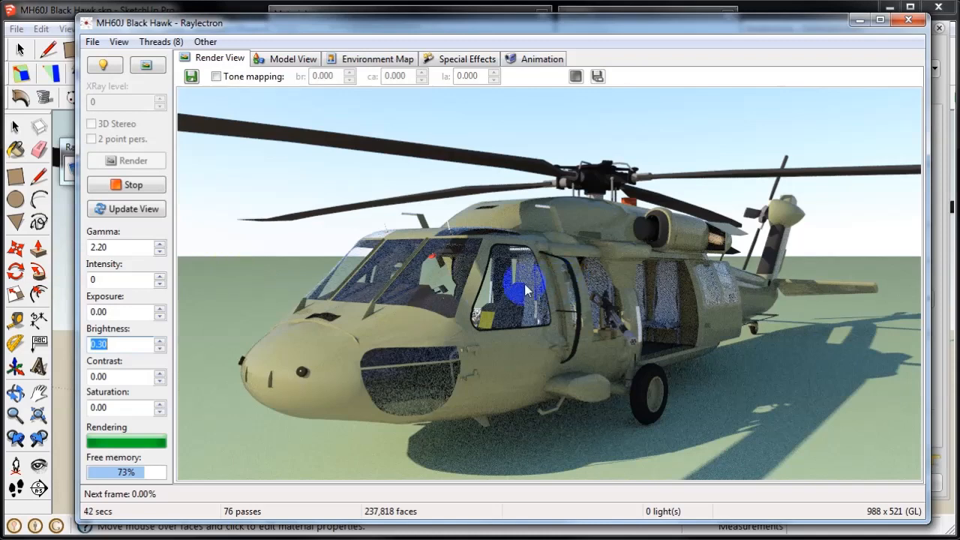
{"action": "left_click", "coordinate": [152, 186]}
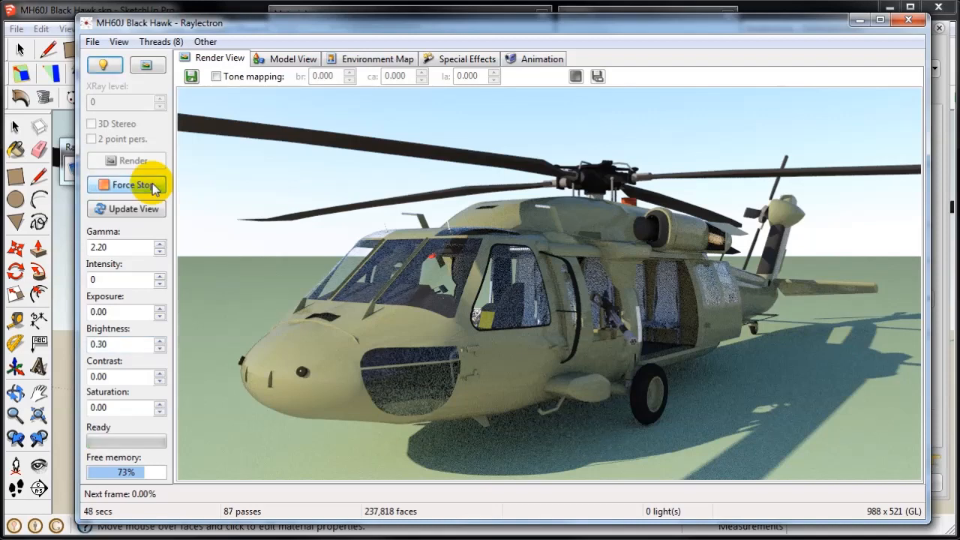
Examine the material properties of the helicopter body and the cockpit window glass in the renderer's own material editor.
{"action": "left_click", "coordinate": [287, 60]}
{"action": "left_click", "coordinate": [118, 43]}
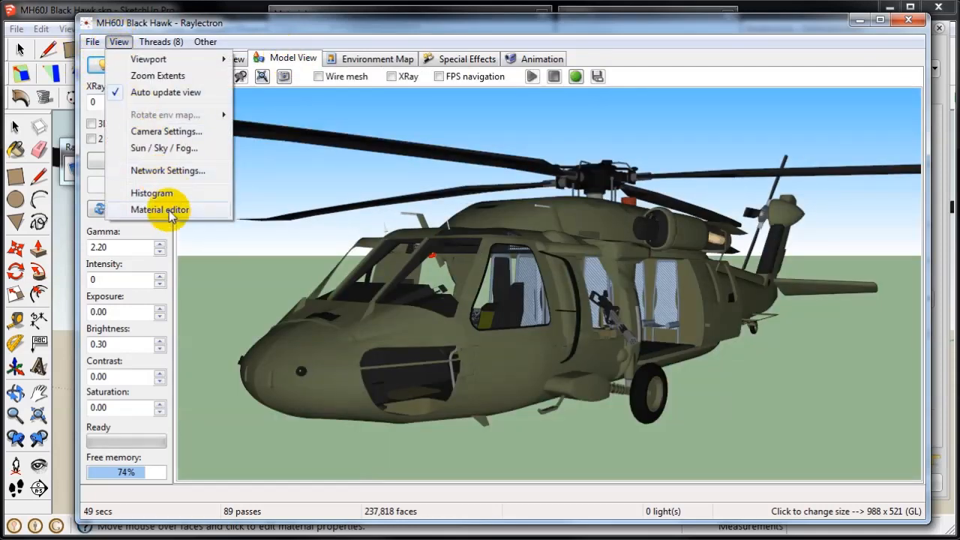
{"action": "left_click", "coordinate": [166, 211]}
{"action": "left_click_drag", "start_coordinate": [93, 62], "coordinate": [348, 61]}
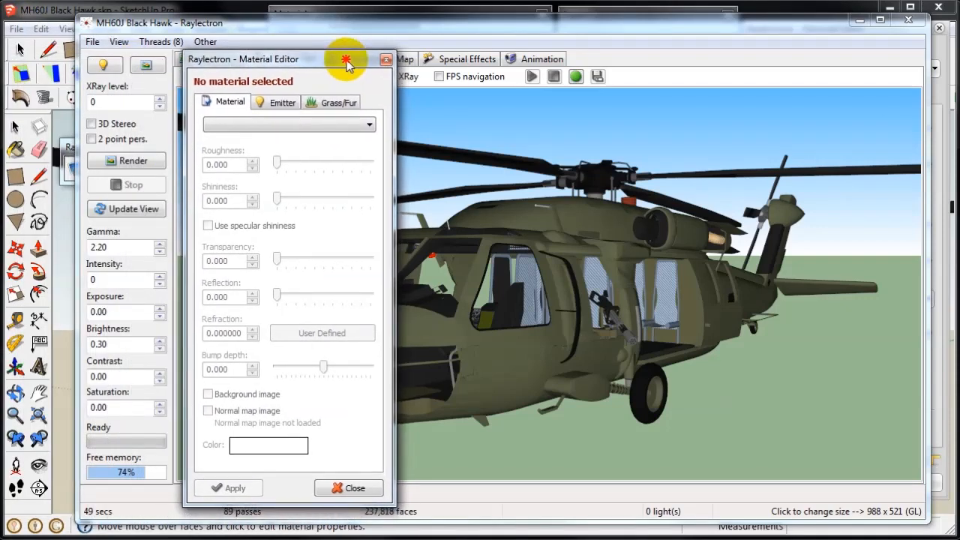
{"action": "left_click", "coordinate": [518, 354]}
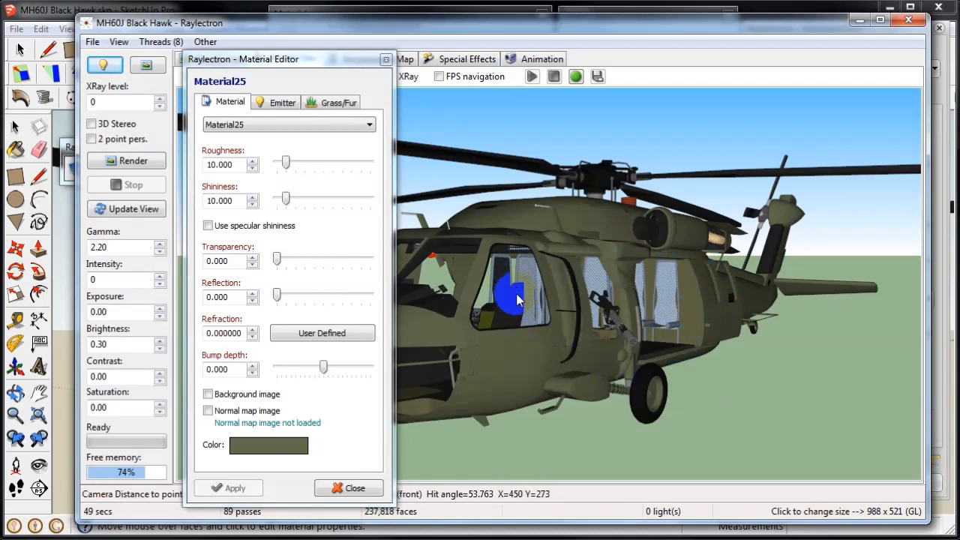
{"action": "left_click", "coordinate": [516, 294]}
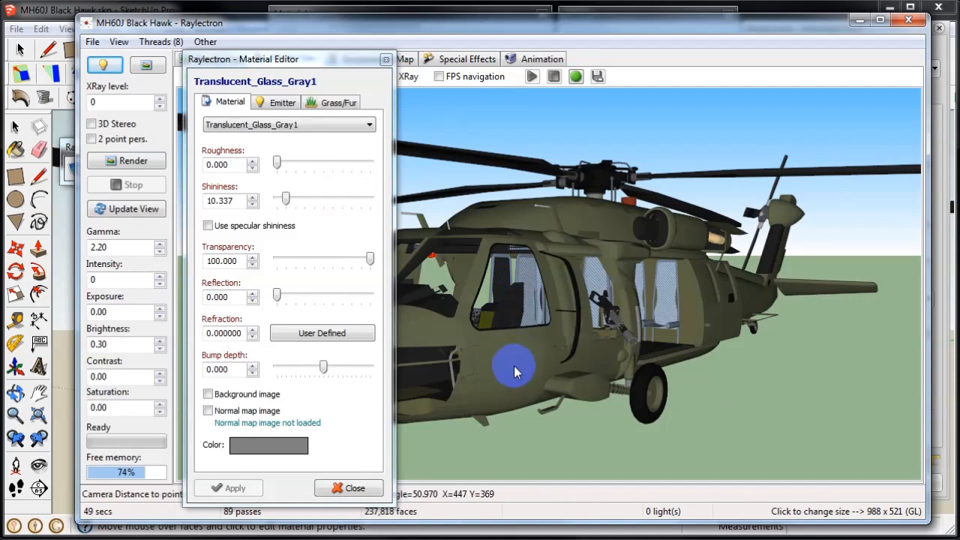
Set the reflection of the wheel tire's black plastic material to 100, apply the change, and render the helicopter.
{"action": "left_click", "coordinate": [639, 405]}
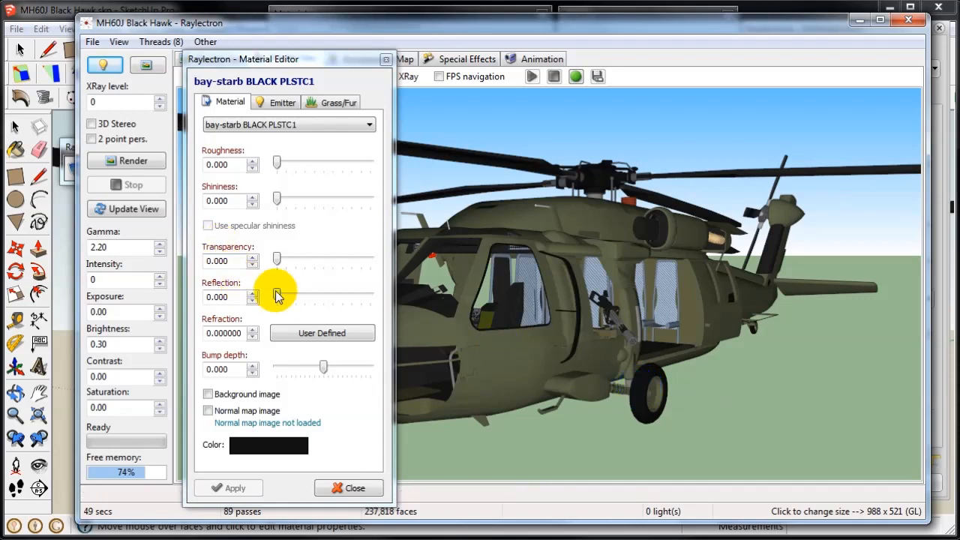
{"action": "left_click_drag", "start_coordinate": [276, 295], "coordinate": [382, 293]}
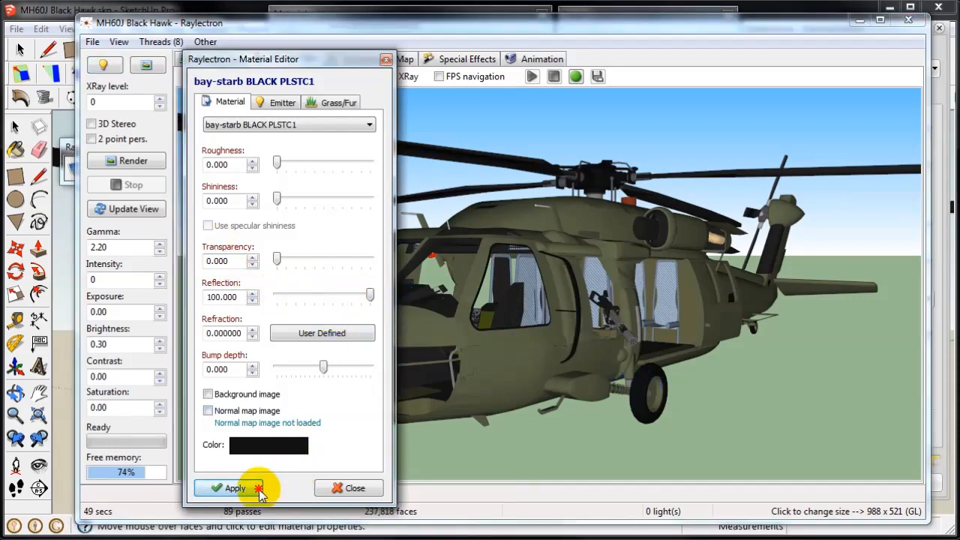
{"action": "left_click", "coordinate": [234, 488]}
{"action": "left_click", "coordinate": [334, 488]}
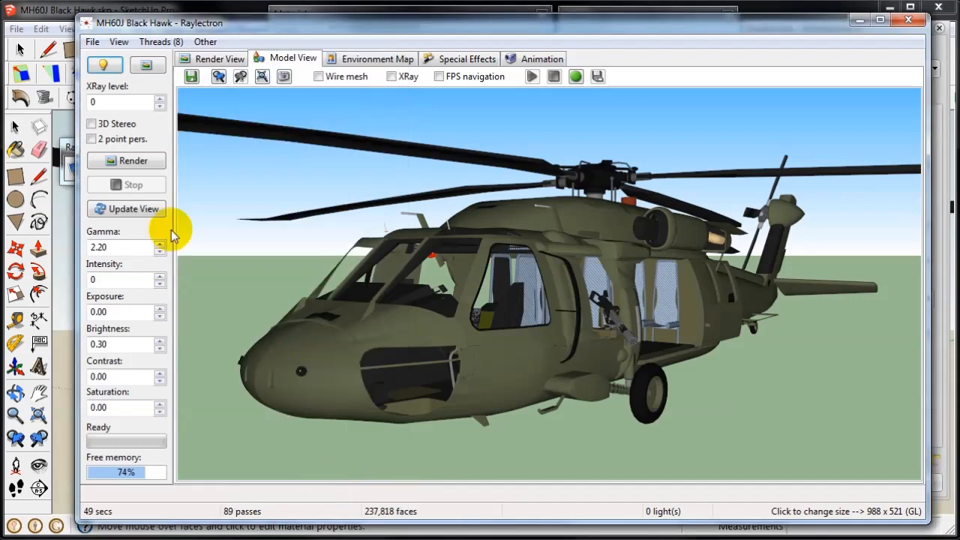
{"action": "left_click", "coordinate": [153, 166]}
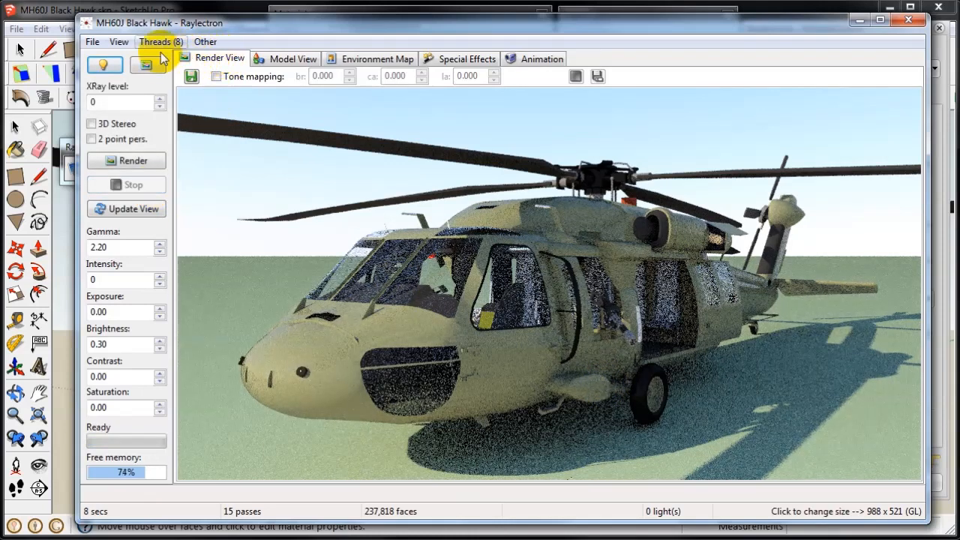
Change the color of the bay-starb BLACK PLSTC1 material to white, apply it, and render the scene again.
{"action": "left_click", "coordinate": [262, 60]}
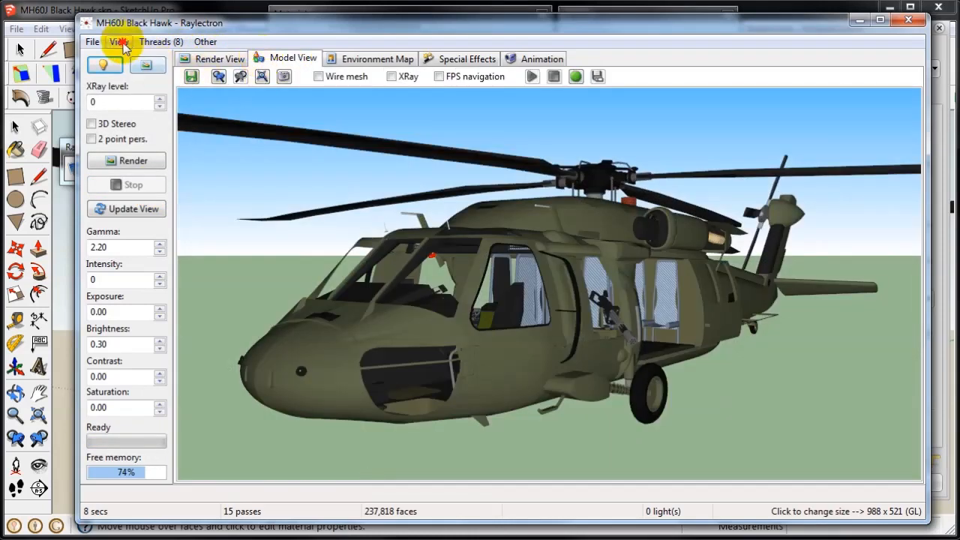
{"action": "left_click", "coordinate": [119, 41]}
{"action": "left_click", "coordinate": [164, 210]}
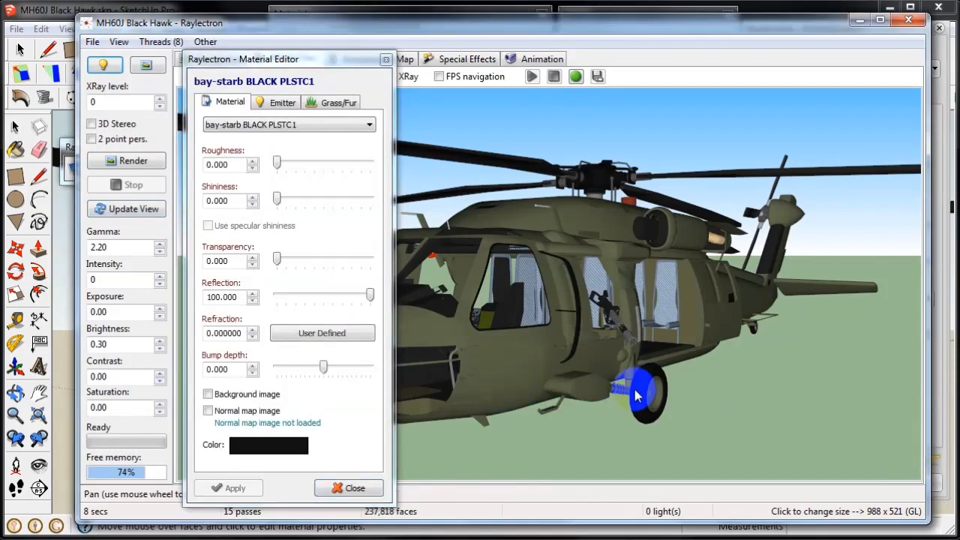
{"action": "left_click", "coordinate": [289, 444]}
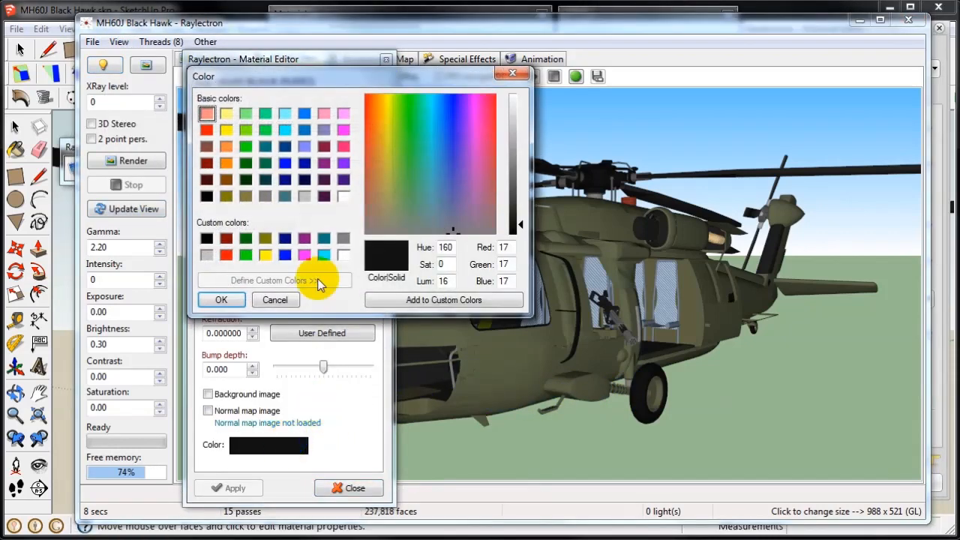
{"action": "left_click", "coordinate": [343, 238]}
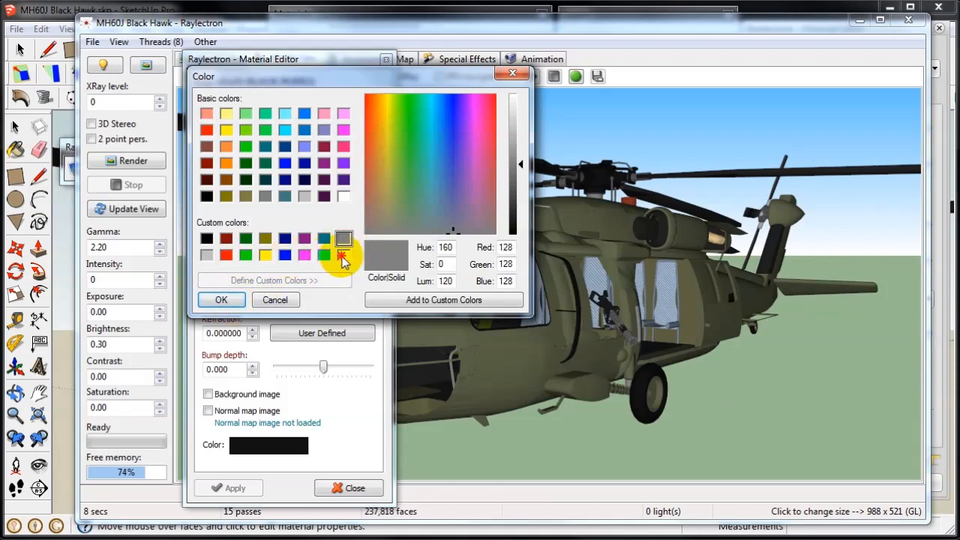
{"action": "left_click", "coordinate": [341, 256]}
{"action": "left_click", "coordinate": [221, 300]}
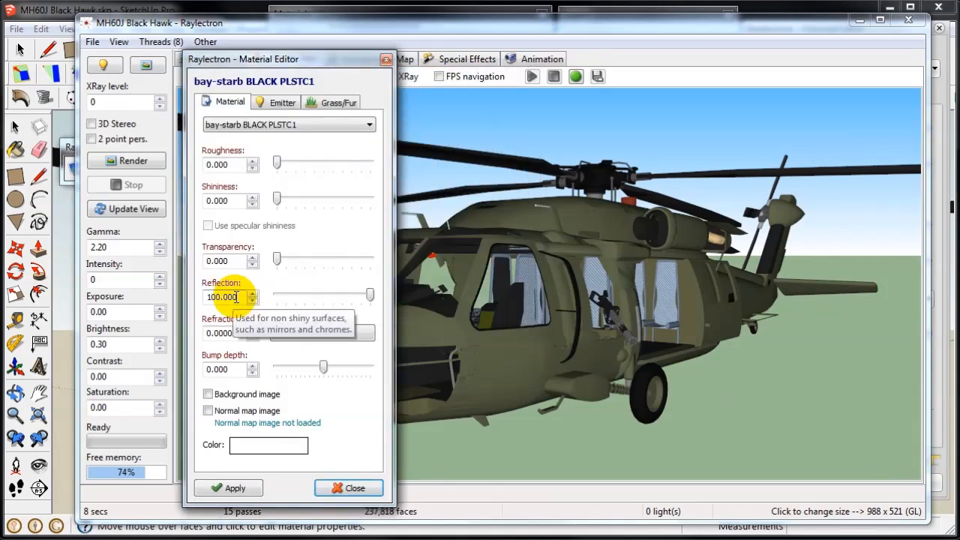
{"action": "left_click", "coordinate": [235, 489]}
{"action": "left_click", "coordinate": [348, 488]}
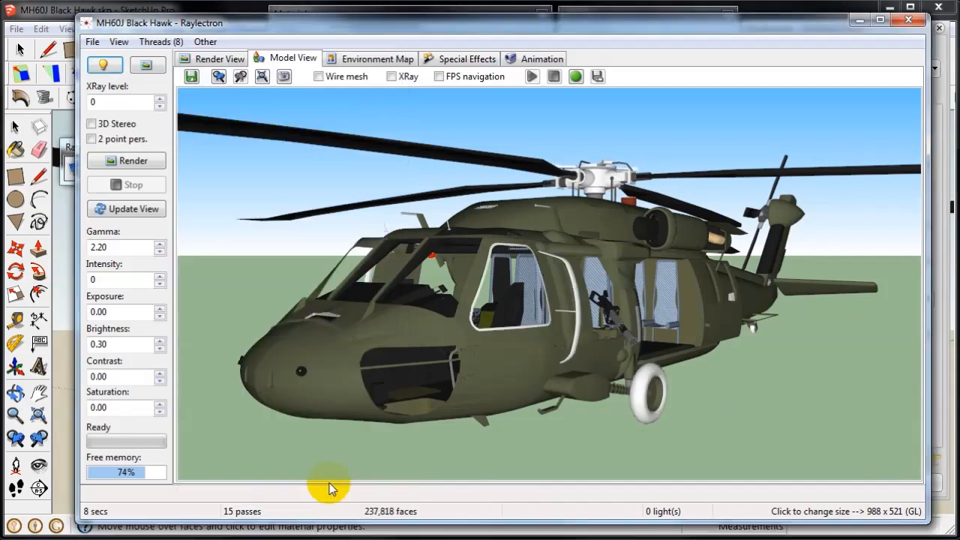
{"action": "left_click", "coordinate": [133, 159]}
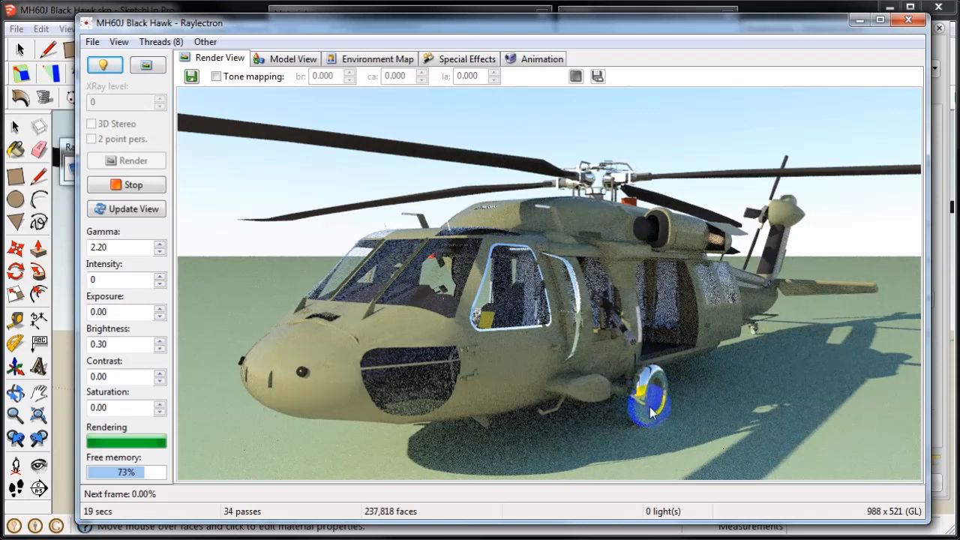
Change the wheel tire's reflective material to red while the scene is rendering, and apply the new color.
{"action": "left_click", "coordinate": [120, 42]}
{"action": "left_click", "coordinate": [193, 213]}
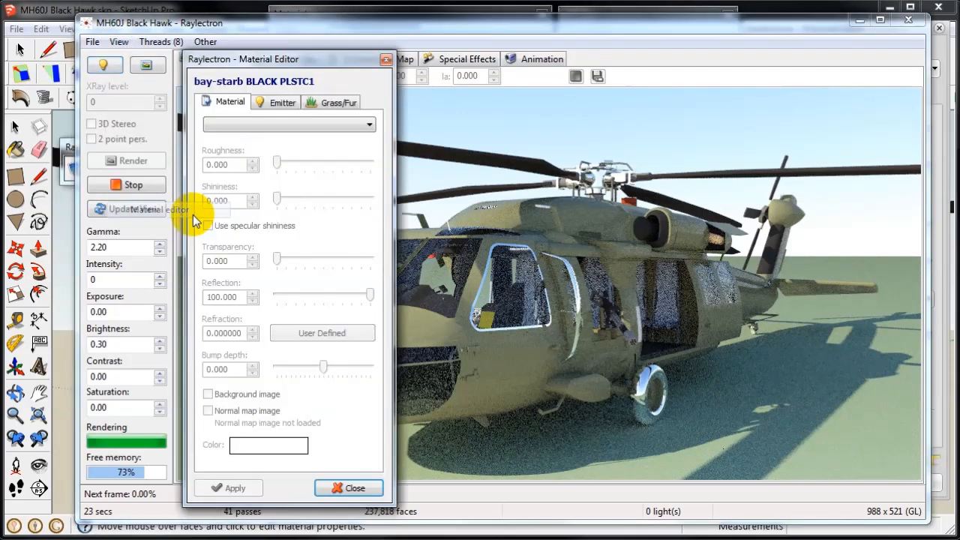
{"action": "left_click", "coordinate": [643, 389]}
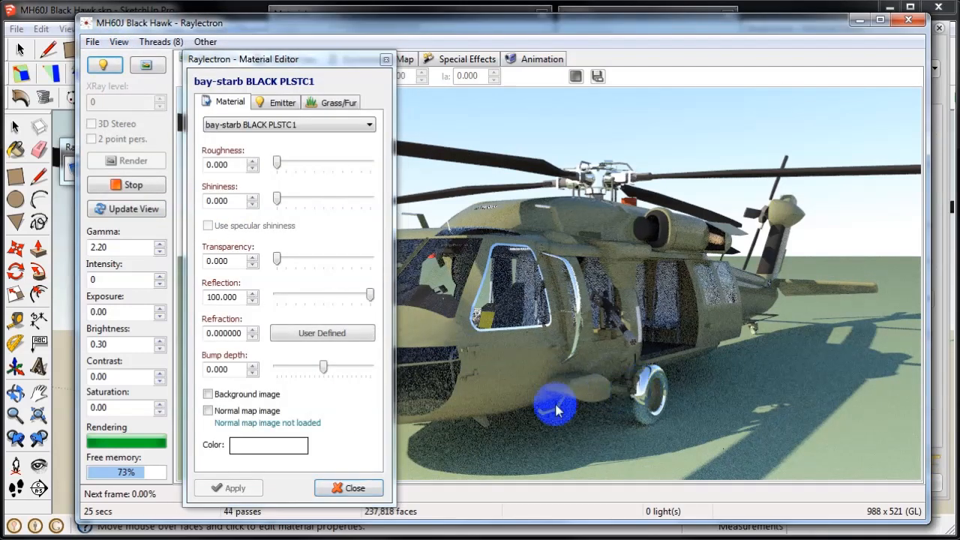
{"action": "left_click", "coordinate": [301, 446]}
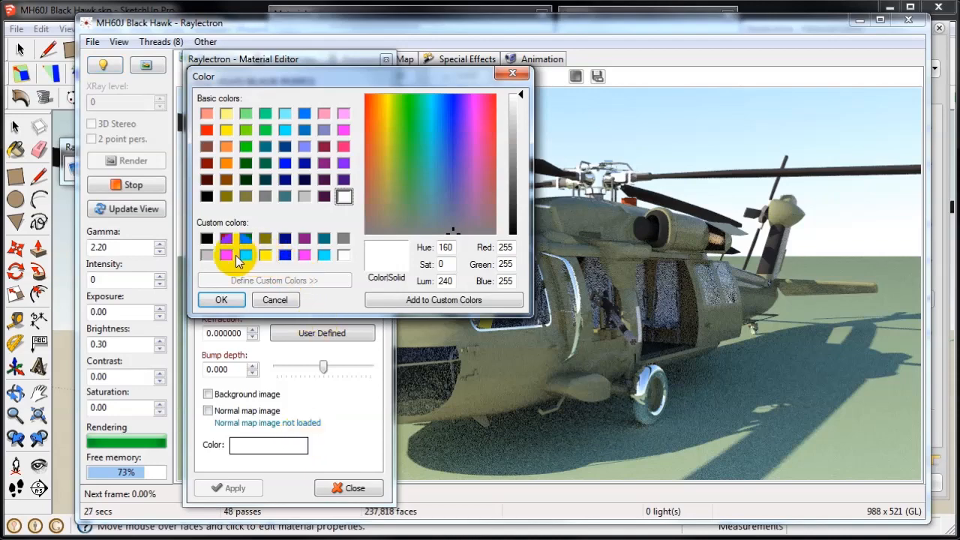
{"action": "left_click", "coordinate": [226, 255]}
{"action": "left_click", "coordinate": [221, 299]}
{"action": "left_click", "coordinate": [255, 489]}
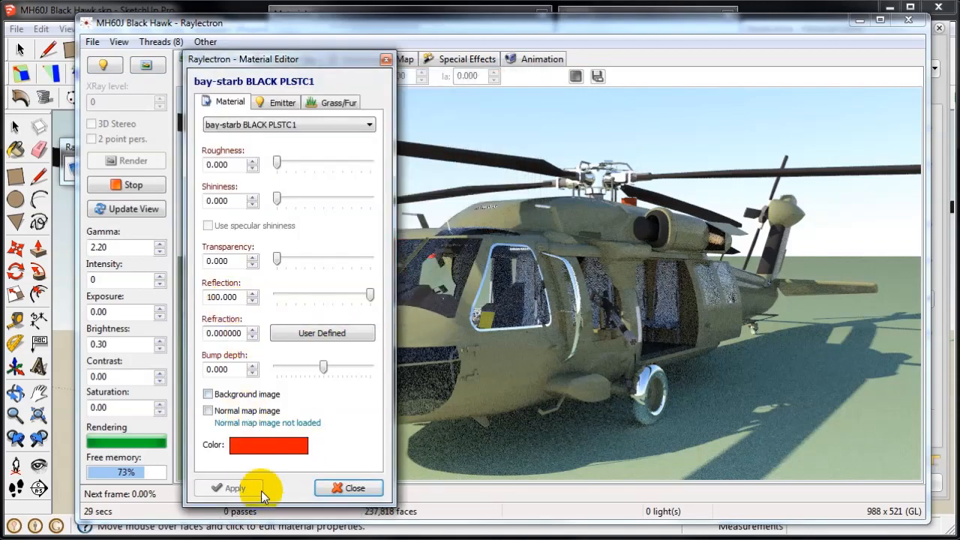
{"action": "left_click", "coordinate": [351, 489]}
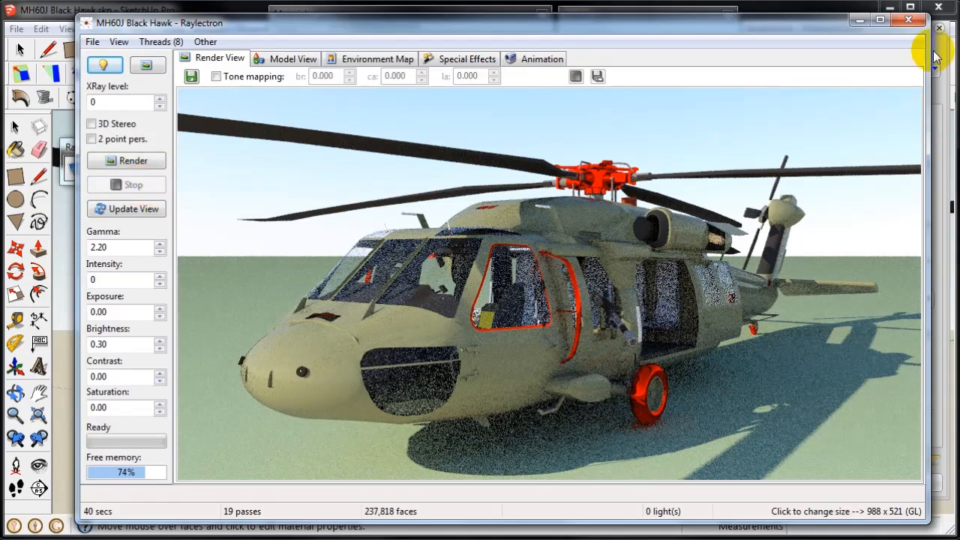
Close the helicopter's render window and open the recent model Victorian.skp in SketchUp.
{"action": "left_click", "coordinate": [910, 20]}
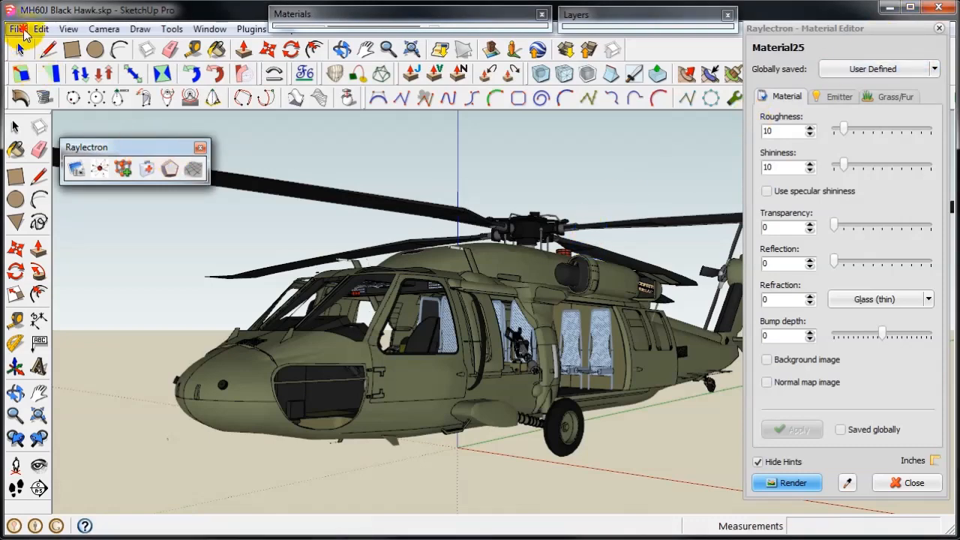
{"action": "left_click", "coordinate": [18, 30]}
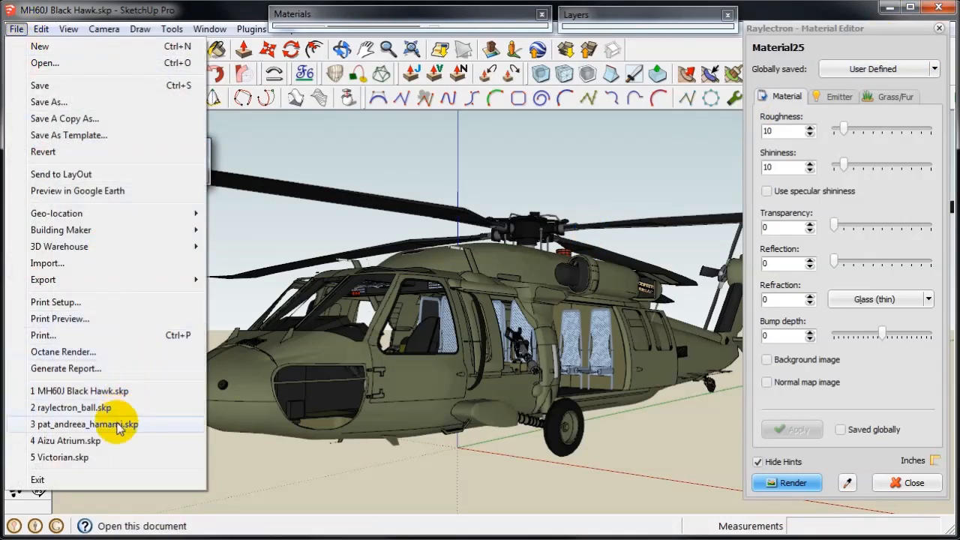
{"action": "left_click", "coordinate": [102, 458]}
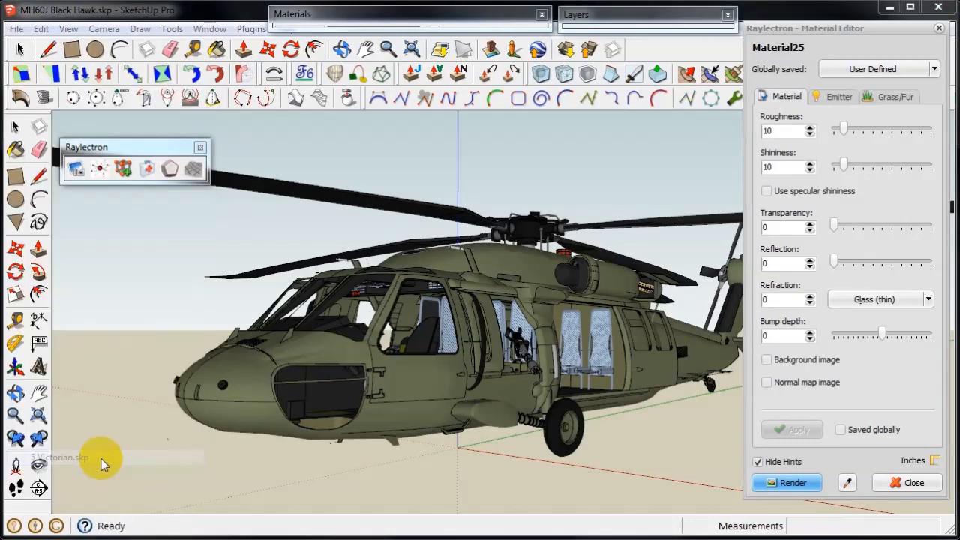
{"action": "left_click", "coordinate": [485, 310]}
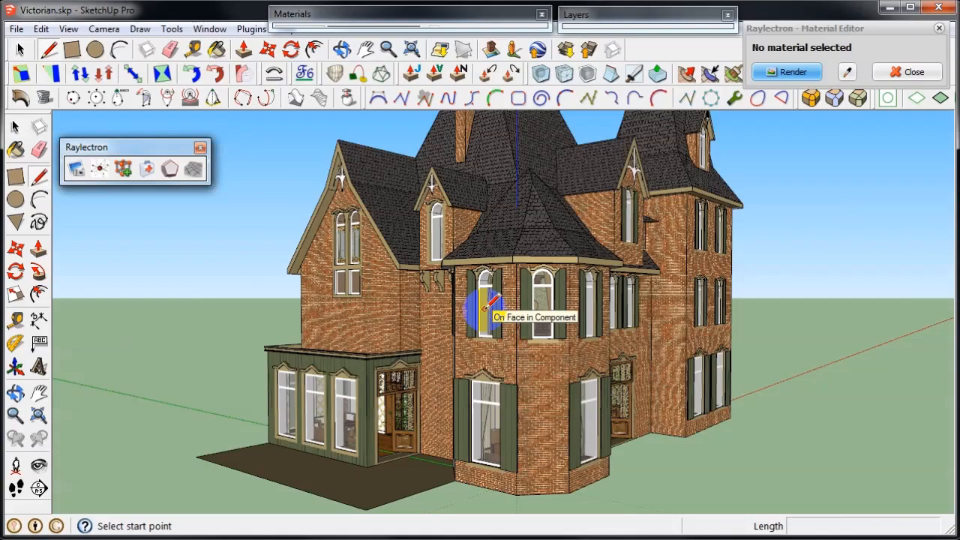
Orbit the Victorian house slightly and send it to the renderer, saving the export as Victorian.rof in the Sample Model folder.
{"action": "left_click", "coordinate": [21, 49]}
{"action": "middle_click_drag", "start_coordinate": [475, 353], "coordinate": [445, 344]}
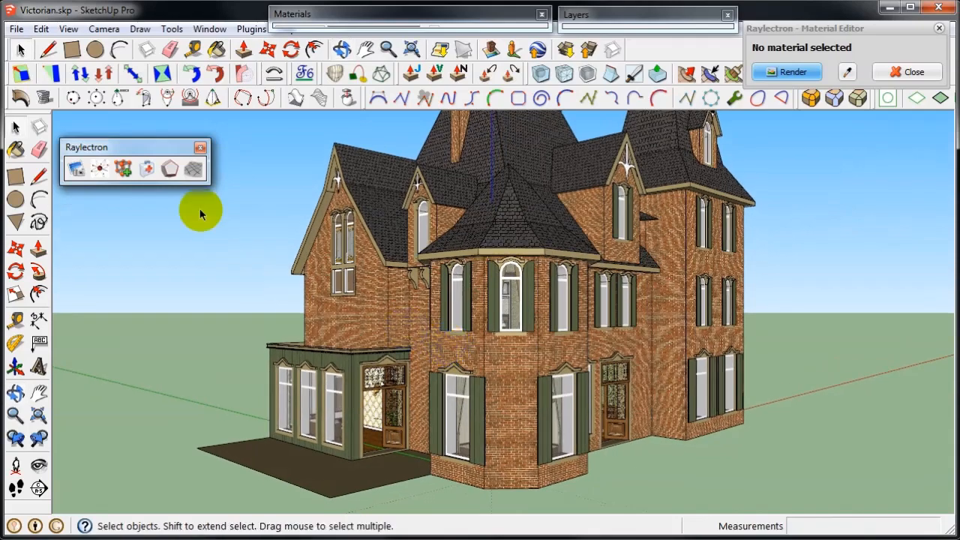
{"action": "left_click", "coordinate": [789, 73]}
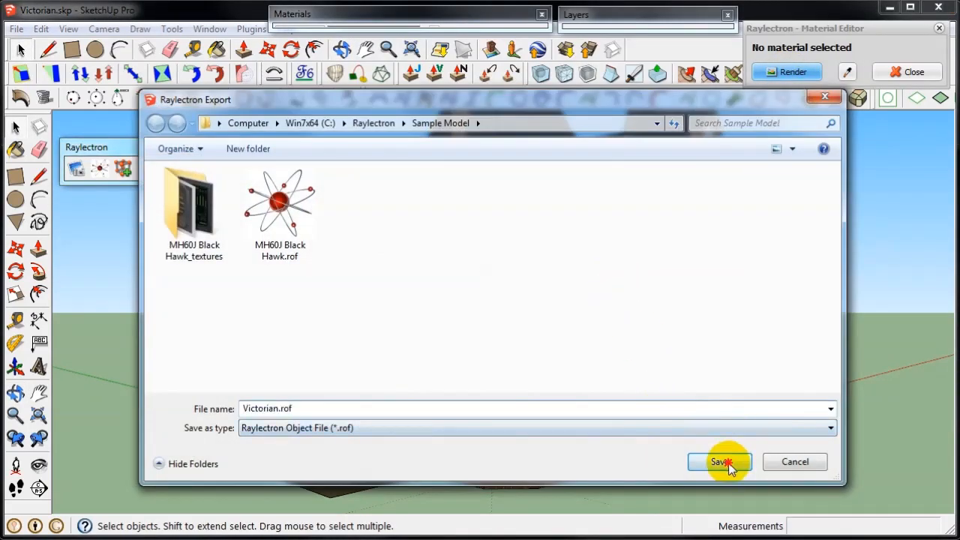
{"action": "left_click", "coordinate": [725, 462]}
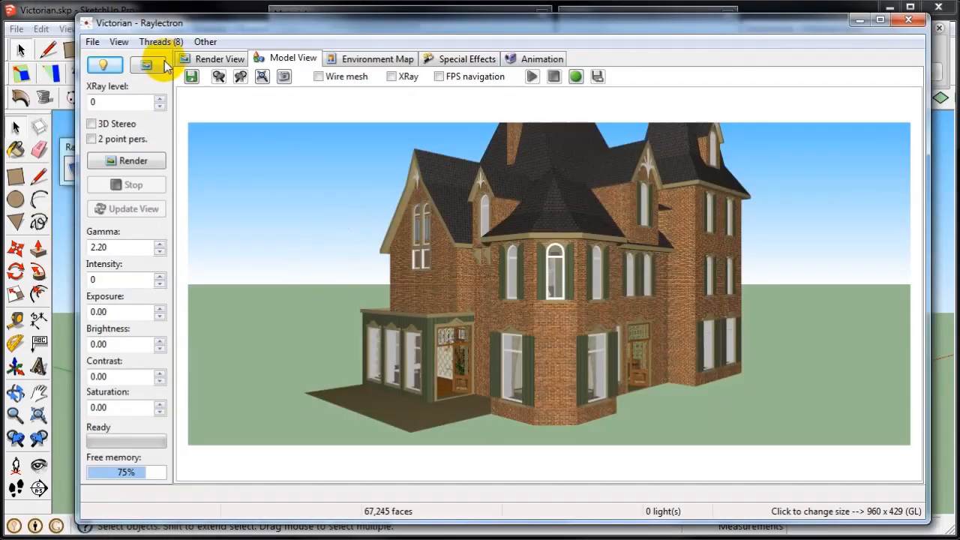
Fit the viewport to the render window and frame the house's brick bay more closely.
{"action": "left_click", "coordinate": [118, 41]}
{"action": "mouse_move", "coordinate": [148, 61]}
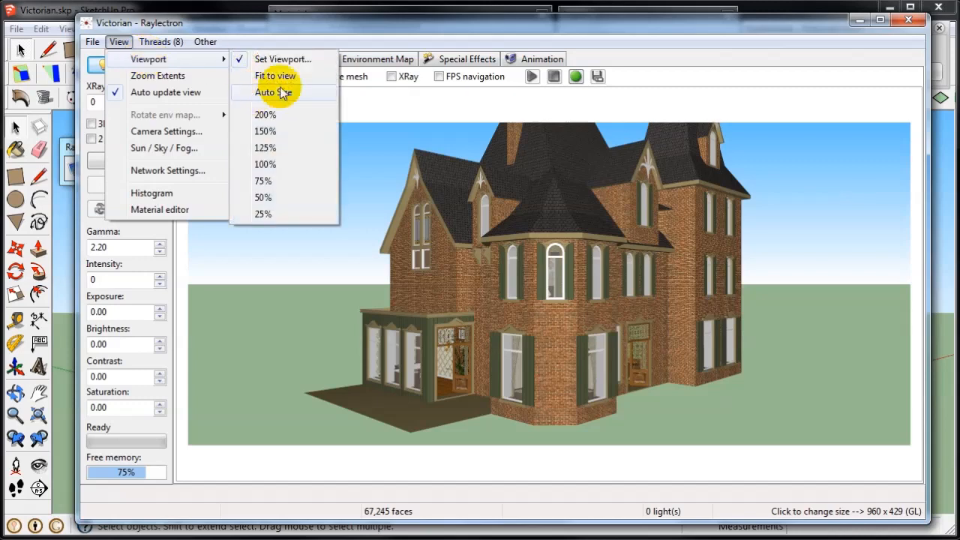
{"action": "left_click", "coordinate": [278, 75]}
{"action": "middle_click_drag", "start_coordinate": [571, 345], "coordinate": [589, 302]}
{"action": "scroll", "coordinate": [581, 330], "scroll_direction": "up", "scroll_amount": 3}
{"action": "scroll", "coordinate": [582, 327], "scroll_direction": "up", "scroll_amount": 8}
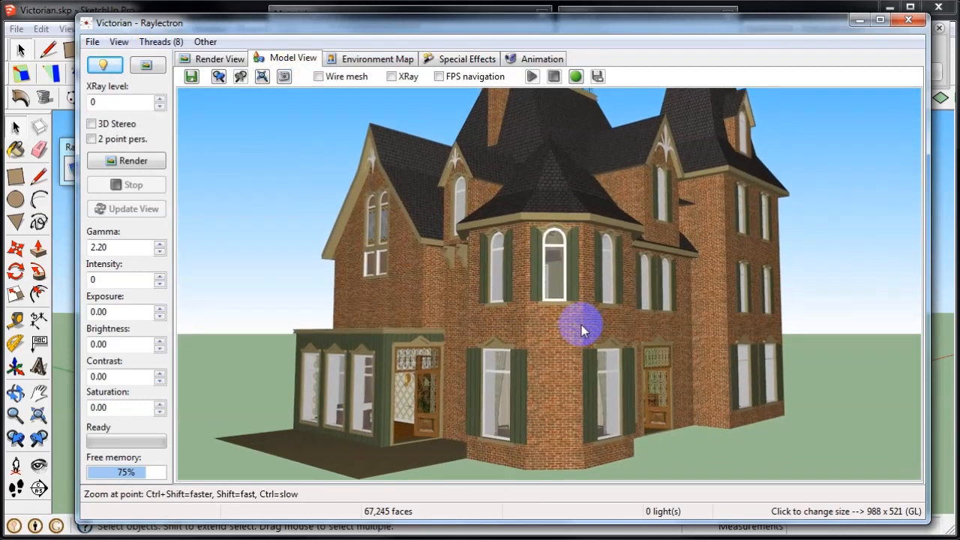
{"action": "middle_click_drag", "start_coordinate": [583, 327], "coordinate": [580, 302], "text": "shift"}
{"action": "left_click", "coordinate": [248, 132]}
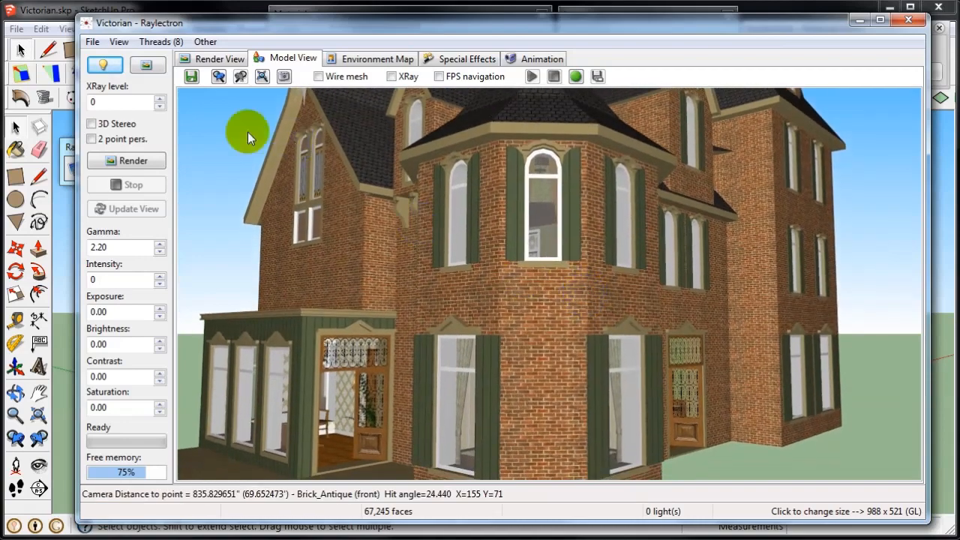
Enable the Sun light source alongside Sky (daylight), apply the lighting settings, and render the house.
{"action": "left_click", "coordinate": [104, 64]}
{"action": "left_click", "coordinate": [432, 141]}
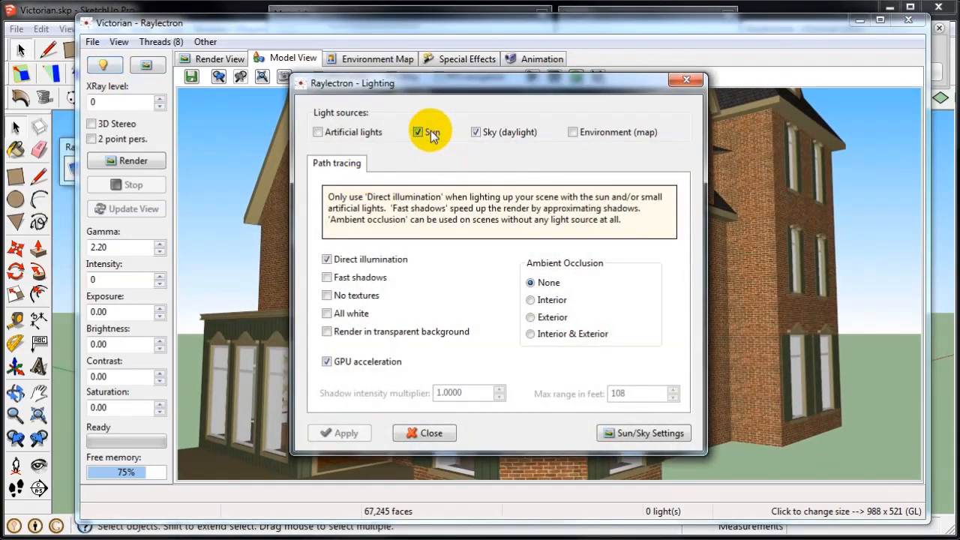
{"action": "left_click", "coordinate": [356, 435]}
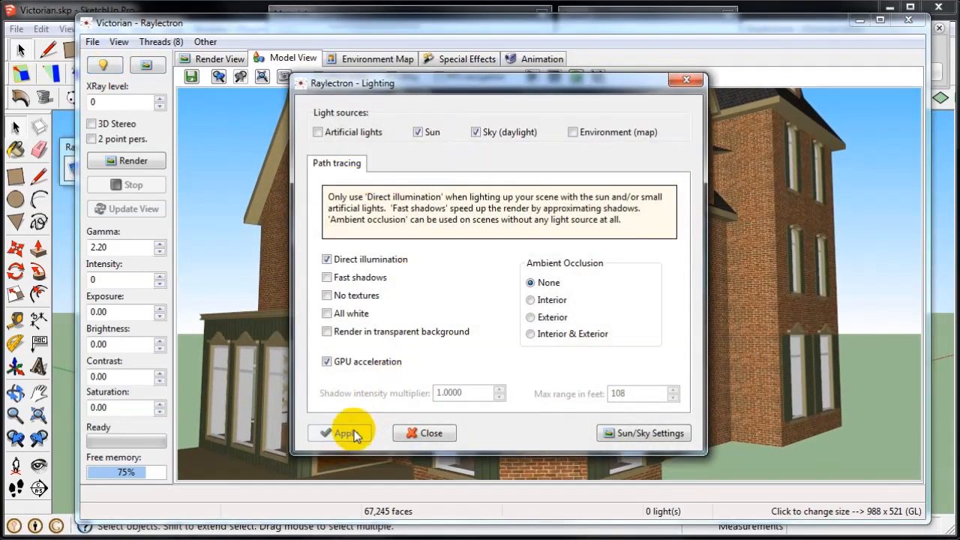
{"action": "left_click", "coordinate": [424, 433]}
{"action": "left_click", "coordinate": [133, 163]}
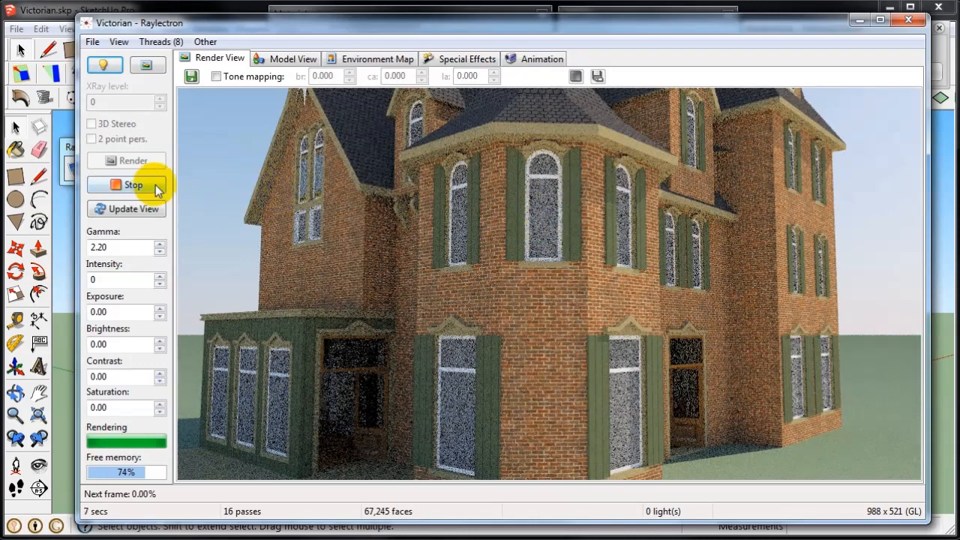
Set the bump depth of the Brick_Antique wall material to -10 in the renderer's material editor and apply it.
{"action": "left_click", "coordinate": [281, 58]}
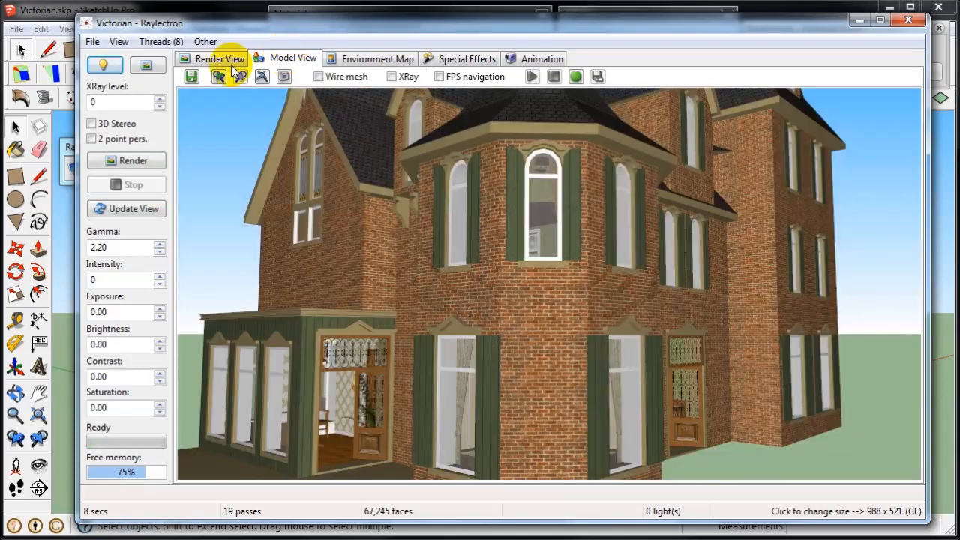
{"action": "left_click", "coordinate": [118, 43]}
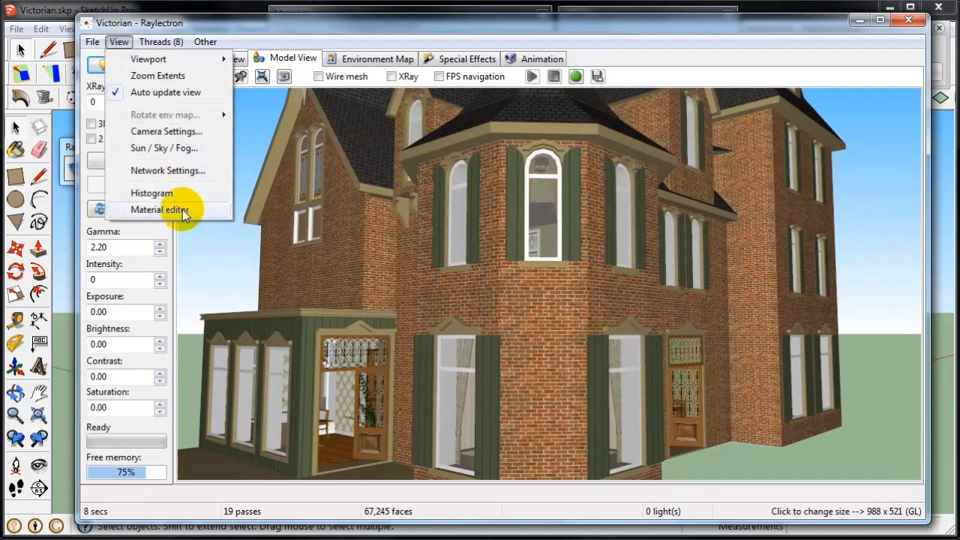
{"action": "left_click", "coordinate": [182, 214]}
{"action": "mouse_move", "coordinate": [30, 22]}
{"action": "left_mouse_down"}
{"action": "mouse_move", "coordinate": [214, 58]}
{"action": "mouse_move", "coordinate": [321, 65]}
{"action": "left_mouse_up"}
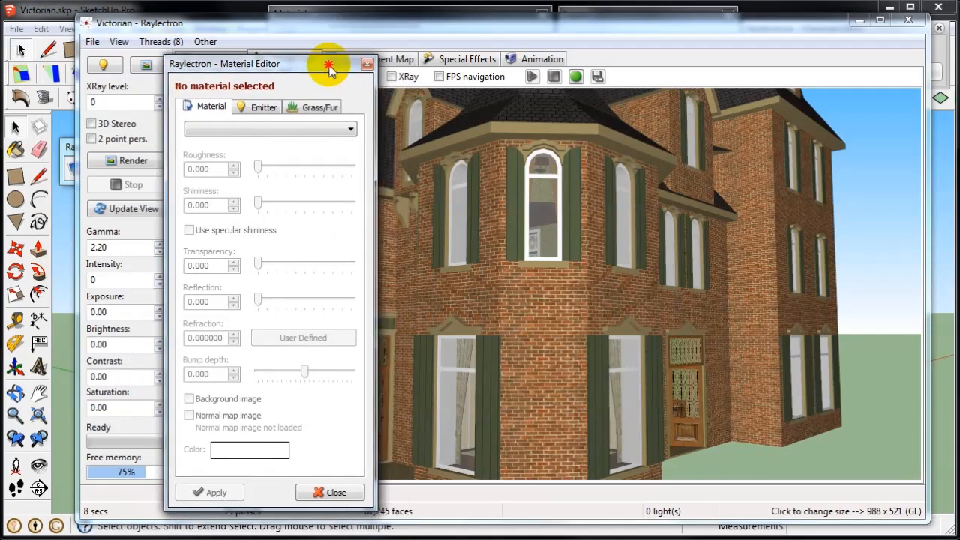
{"action": "left_click", "coordinate": [559, 300]}
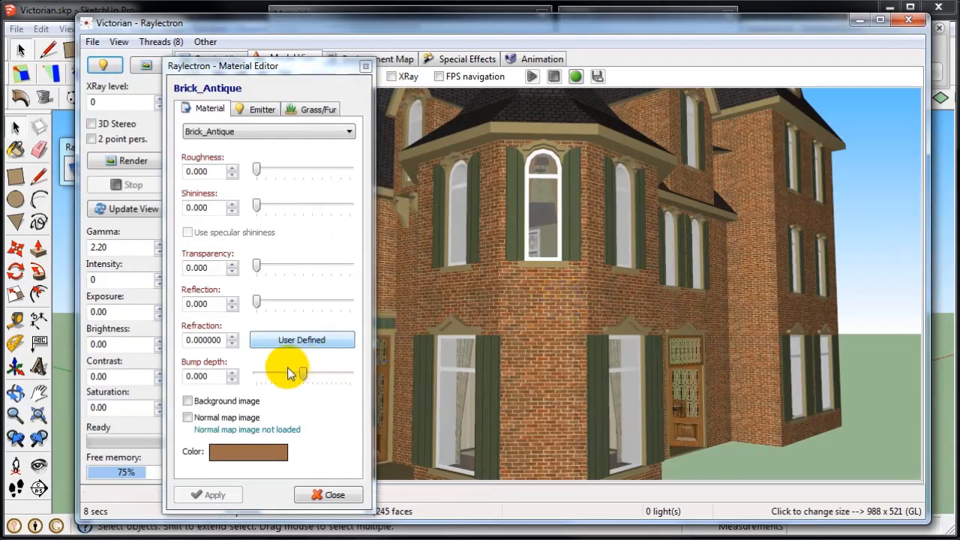
{"action": "left_click", "coordinate": [281, 376]}
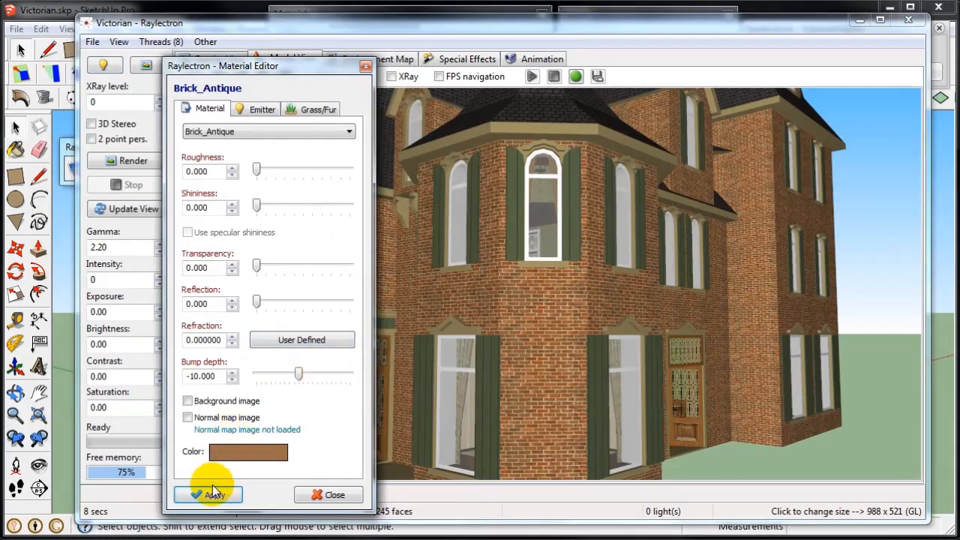
{"action": "left_click", "coordinate": [213, 496]}
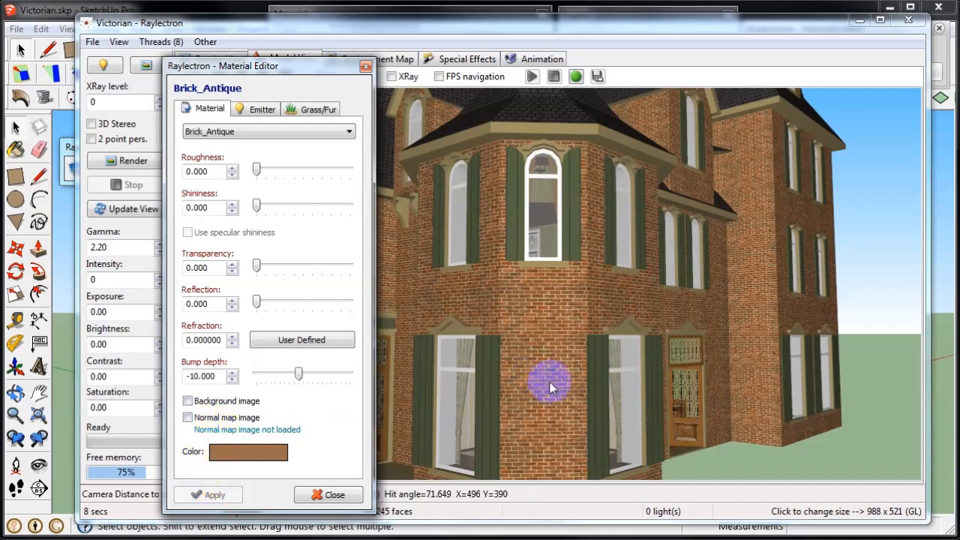
Set the refraction of the Translucent_Glass_Gray window material to Glass (thin), apply it, and close the material editor.
{"action": "left_click", "coordinate": [546, 239]}
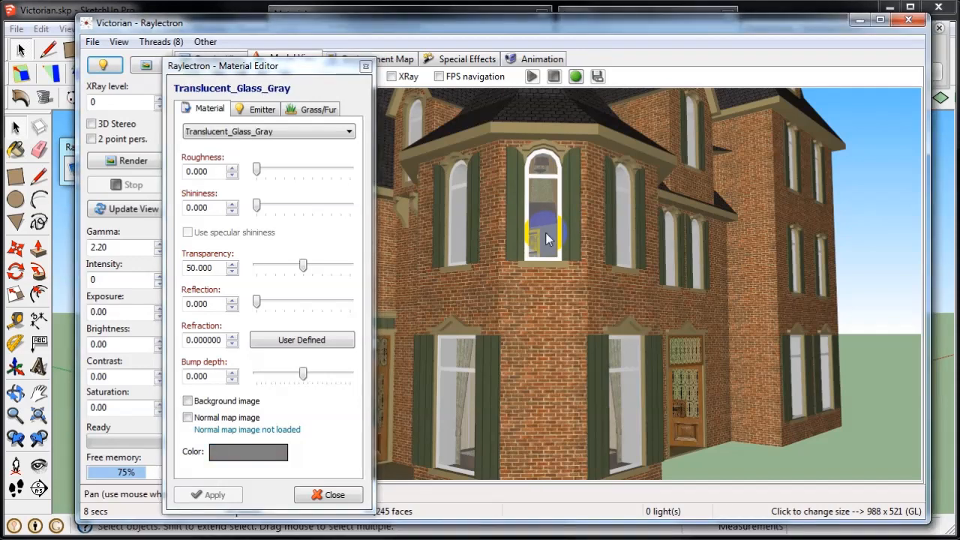
{"action": "left_click", "coordinate": [307, 340]}
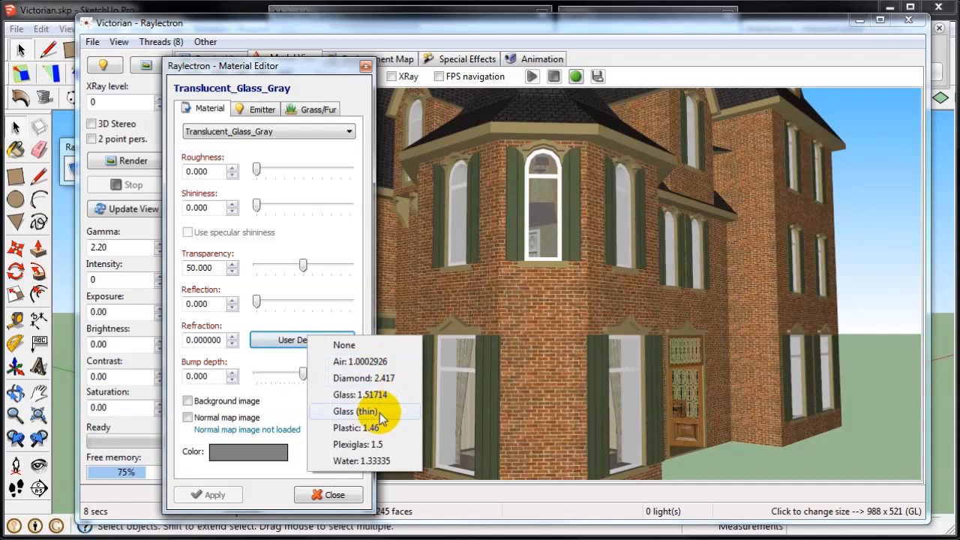
{"action": "left_click", "coordinate": [356, 411]}
{"action": "left_click", "coordinate": [219, 496]}
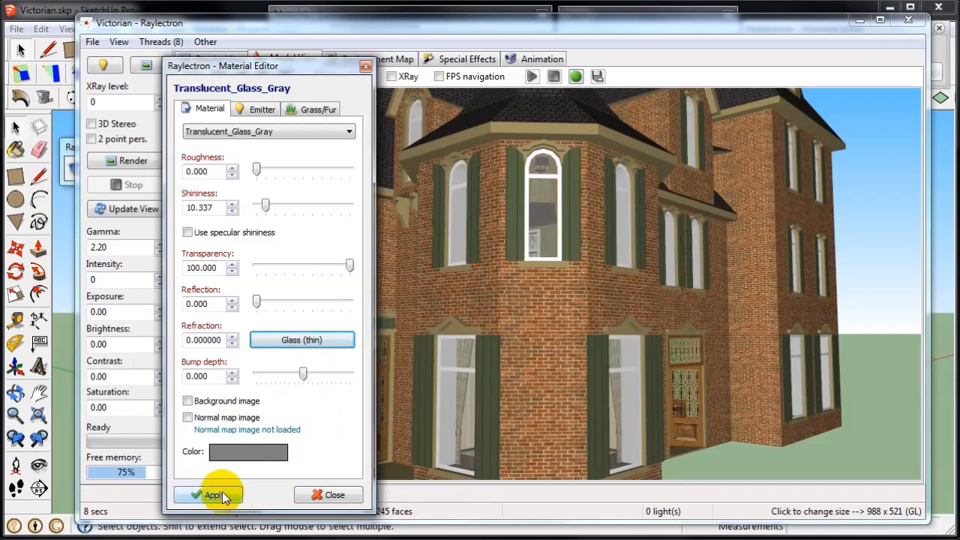
{"action": "left_click", "coordinate": [329, 495]}
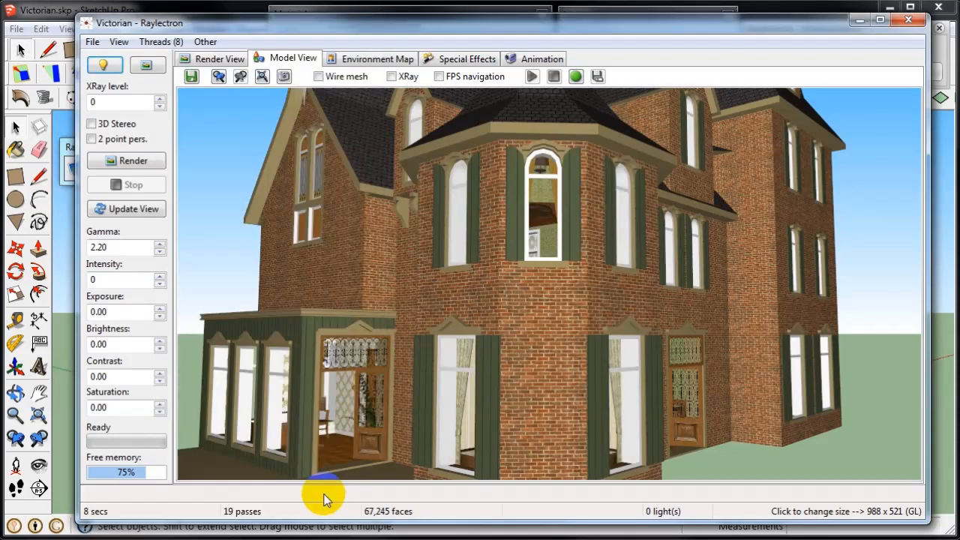
Check the ground-floor bay window glass in the model, render the house, and stop the render after several passes.
{"action": "left_click", "coordinate": [463, 400]}
{"action": "left_click", "coordinate": [455, 409]}
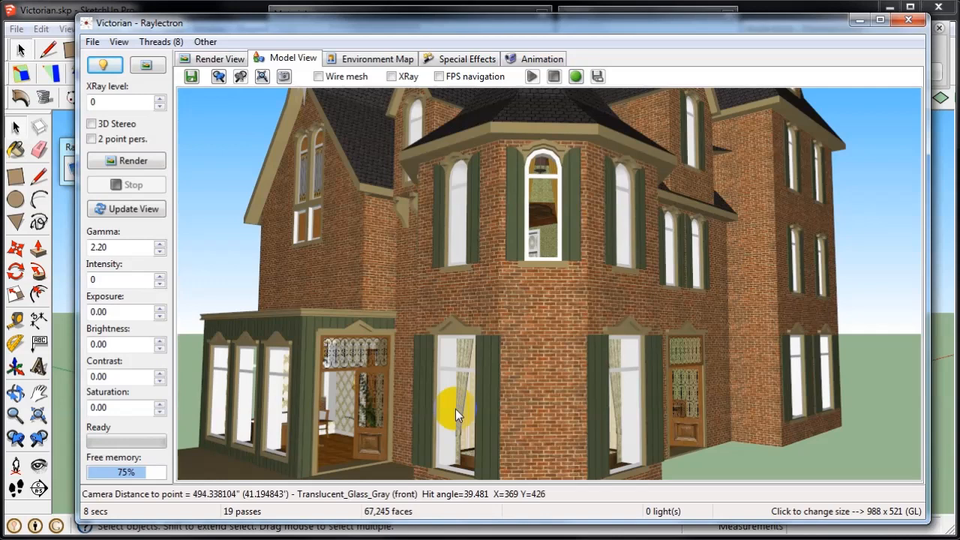
{"action": "left_click", "coordinate": [451, 403]}
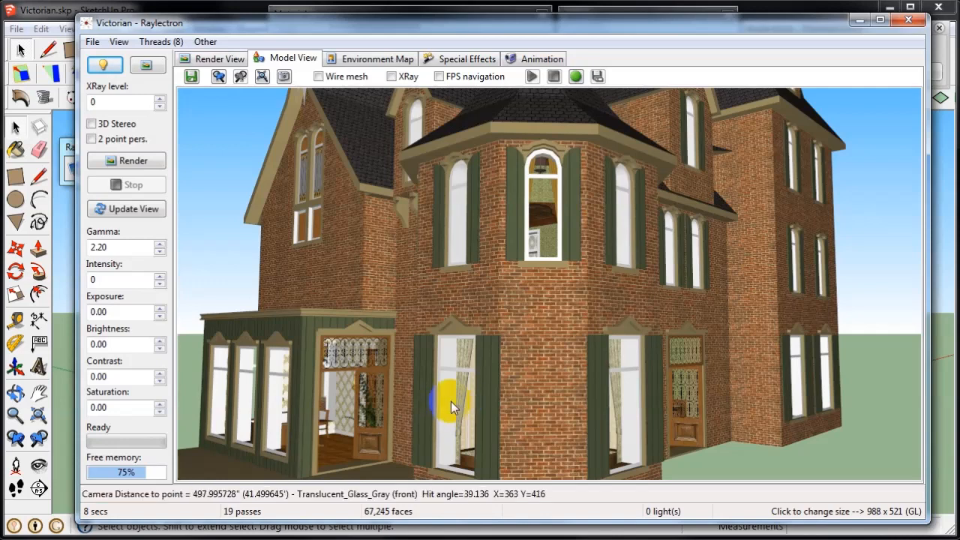
{"action": "left_click", "coordinate": [153, 162]}
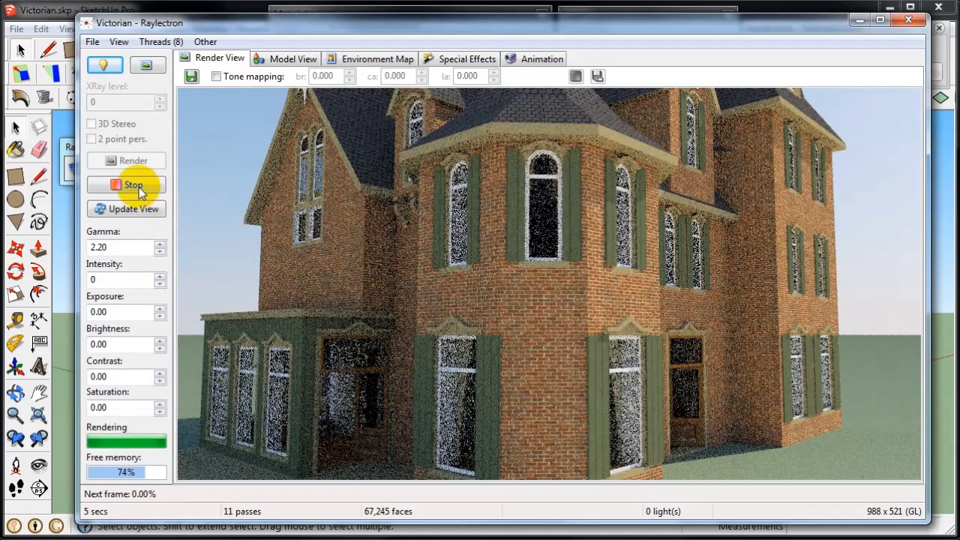
{"action": "left_click", "coordinate": [137, 185]}
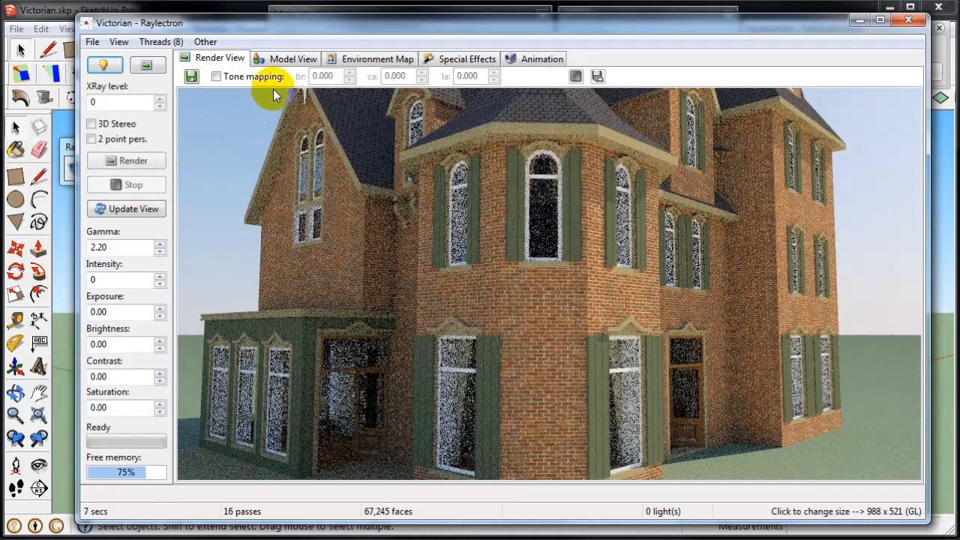
Reframe the model to show the whole Victorian house from above, render it, and stop once the image is clean enough.
{"action": "left_click", "coordinate": [288, 59]}
{"action": "scroll", "coordinate": [529, 313], "scroll_direction": "down", "scroll_amount": 2}
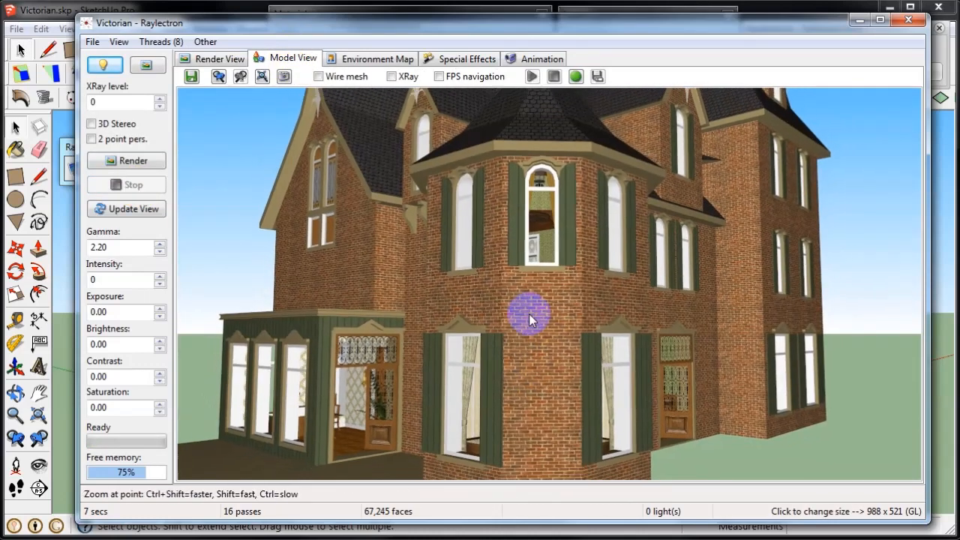
{"action": "scroll", "coordinate": [529, 313], "scroll_direction": "down", "scroll_amount": 5}
{"action": "right_click_drag", "start_coordinate": [579, 280], "coordinate": [568, 308]}
{"action": "left_click_drag", "start_coordinate": [568, 309], "coordinate": [557, 425]}
{"action": "left_click_drag", "start_coordinate": [547, 318], "coordinate": [547, 311]}
{"action": "left_click", "coordinate": [135, 161]}
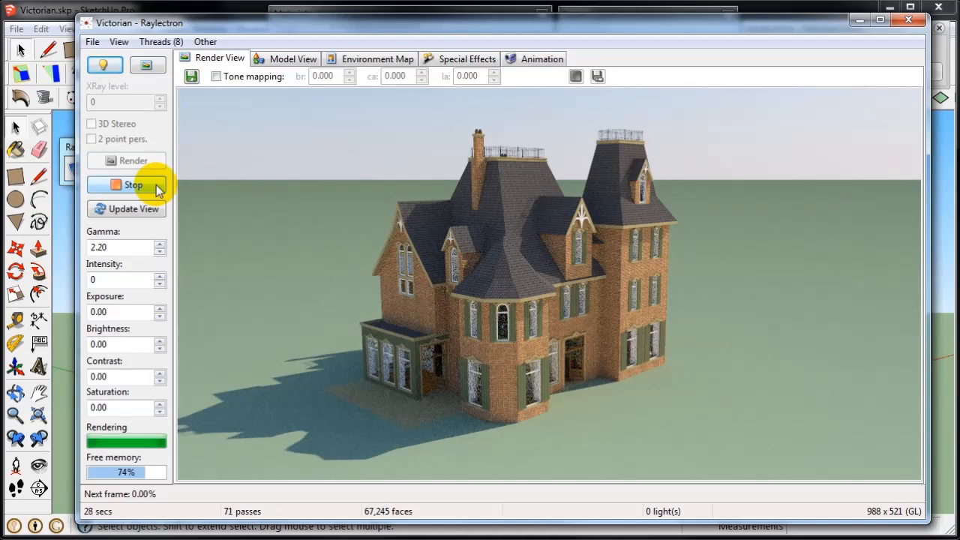
{"action": "left_click", "coordinate": [157, 187]}
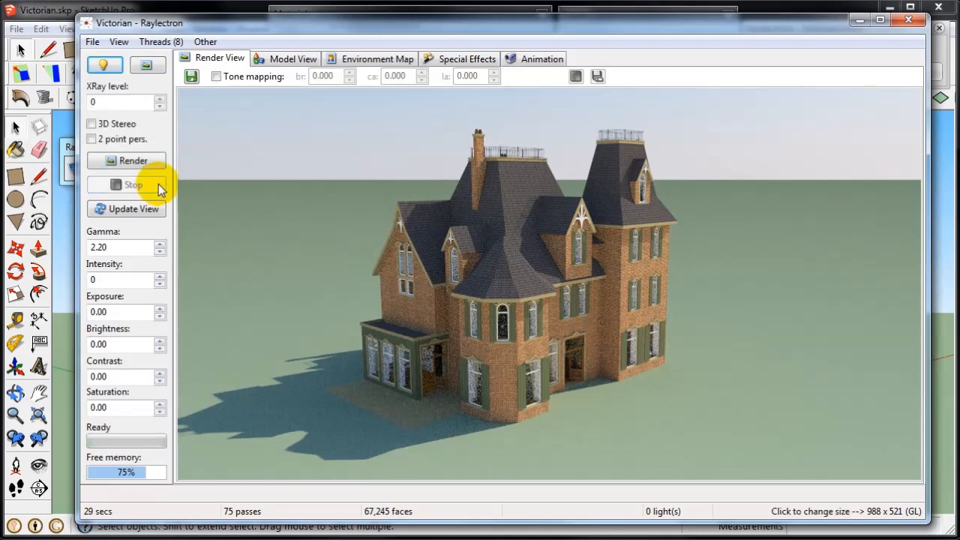
Save the model settings and check for Victorian.cfg in the model's folder.
{"action": "left_click", "coordinate": [93, 42]}
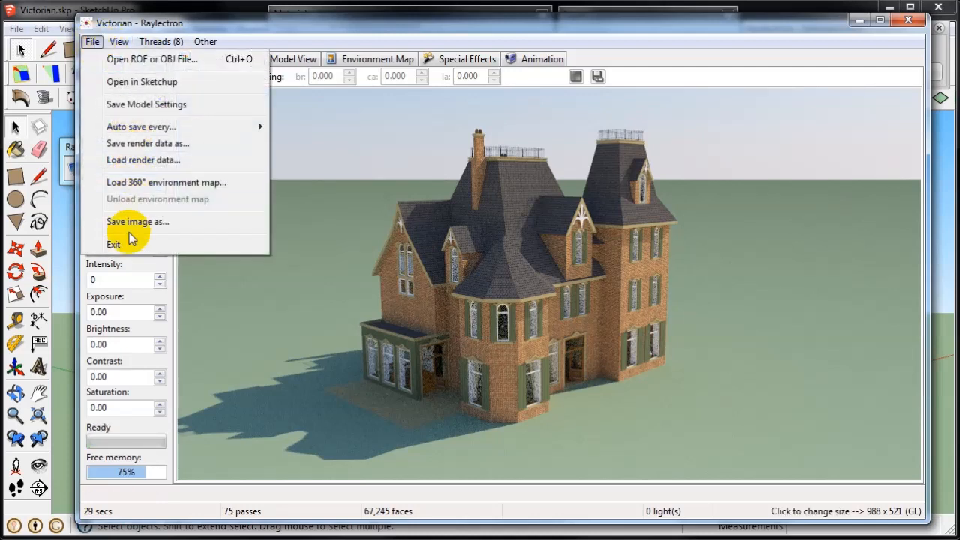
{"action": "left_click", "coordinate": [207, 106]}
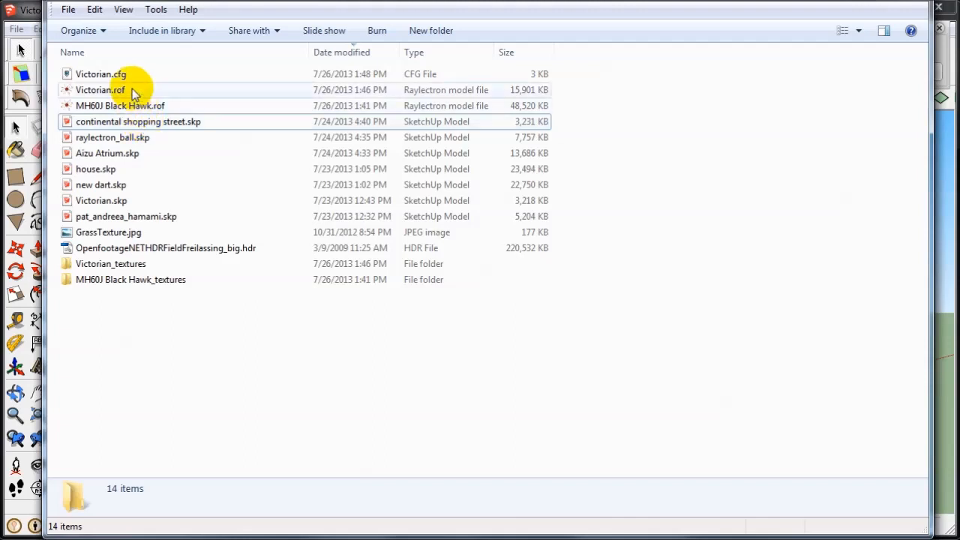
{"action": "left_click", "coordinate": [132, 78]}
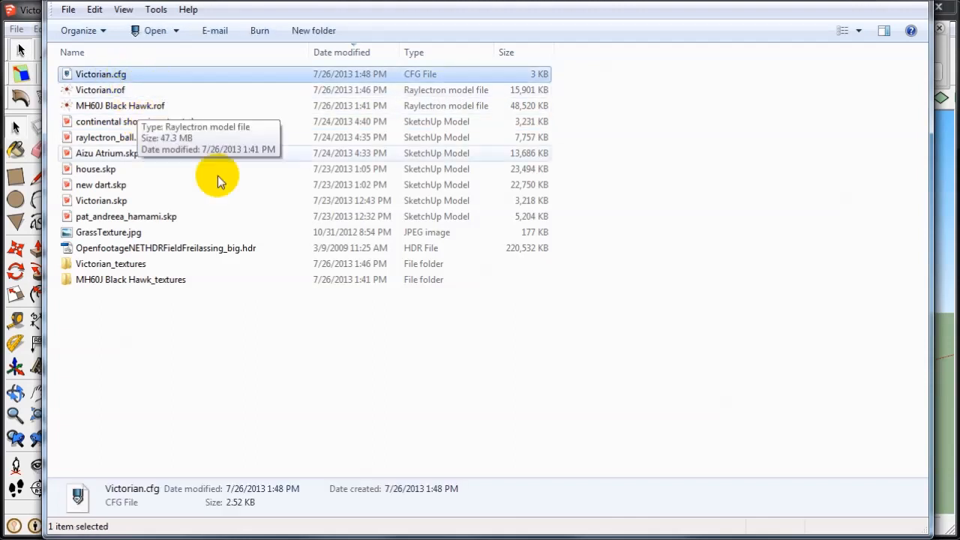
{"action": "key", "text": "alt+Tab"}
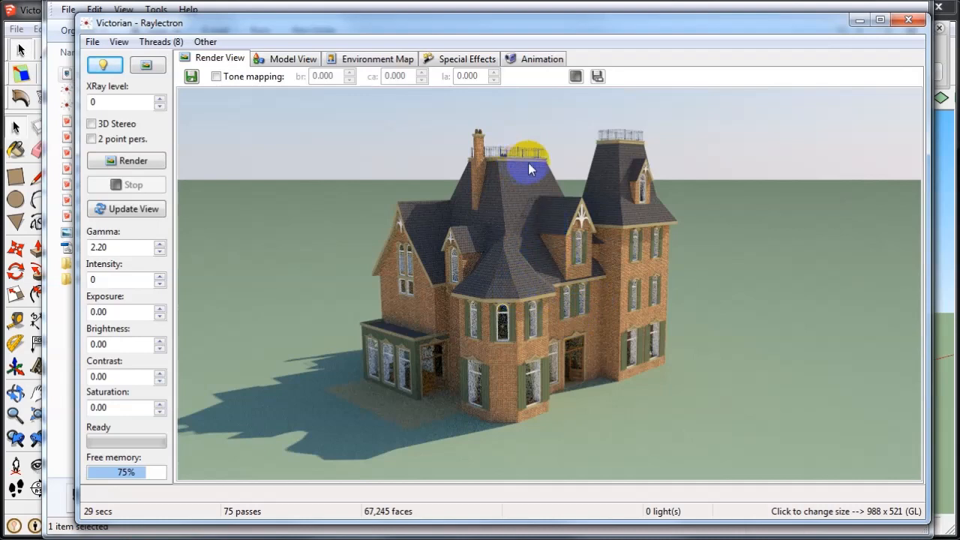
{"action": "left_click", "coordinate": [909, 22]}
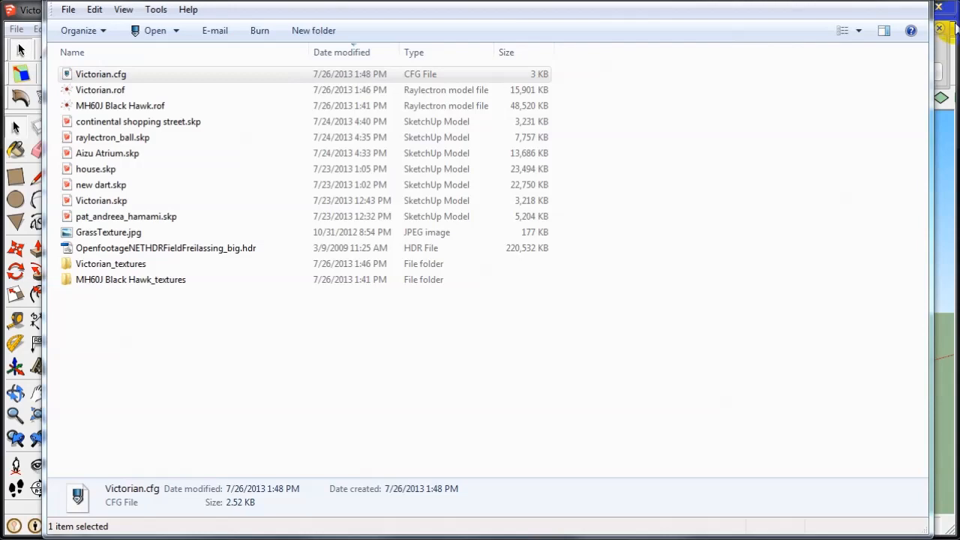
{"action": "left_click", "coordinate": [939, 7]}
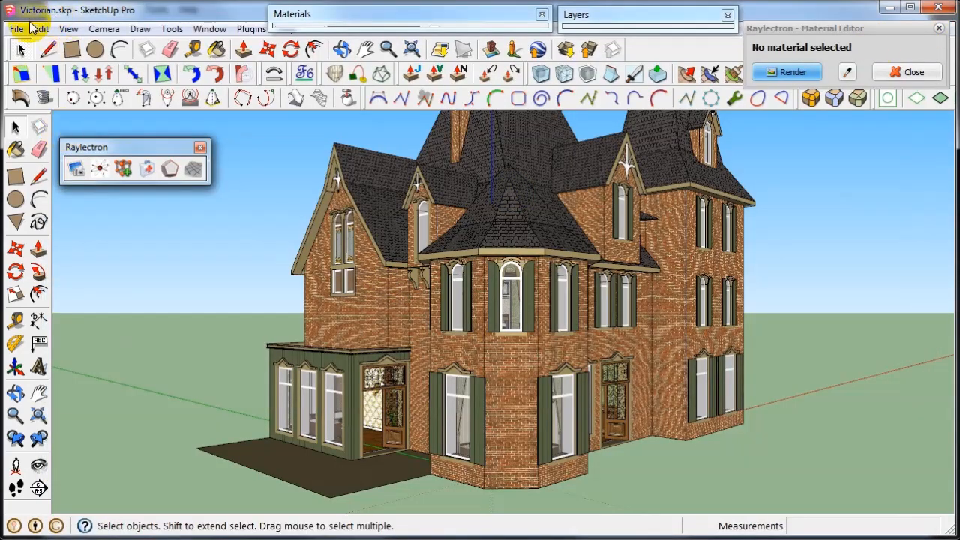
{"action": "left_click", "coordinate": [19, 28]}
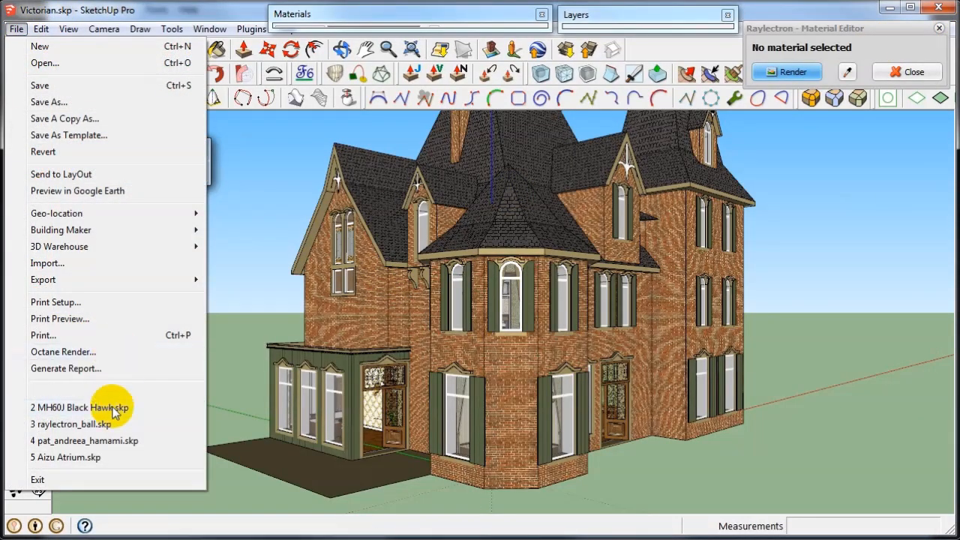
{"action": "left_click", "coordinate": [142, 442]}
{"action": "left_click", "coordinate": [497, 309]}
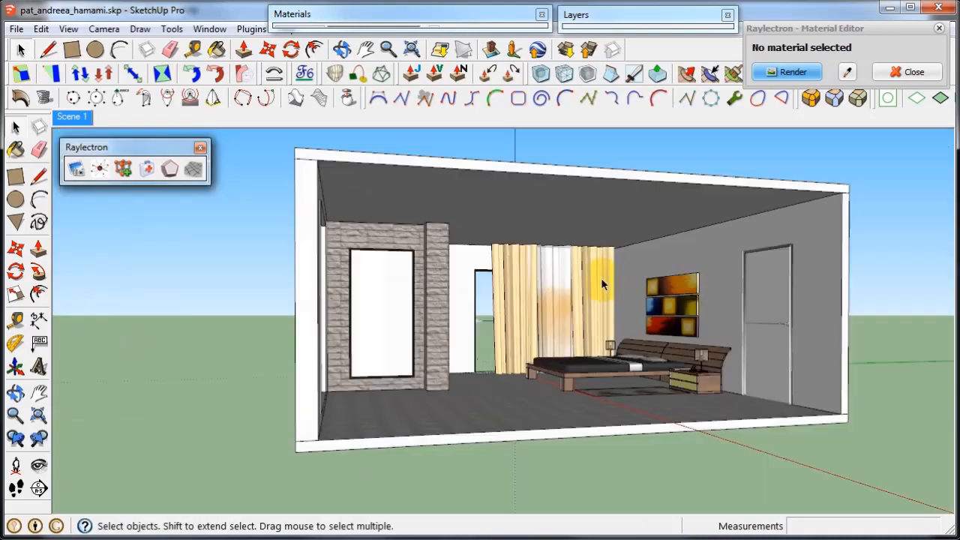
Draw a rectangle about 1' 9" by 11" on the bedroom wall above the painting.
{"action": "scroll", "coordinate": [602, 280], "scroll_direction": "down", "scroll_amount": 4}
{"action": "middle_click_drag", "start_coordinate": [597, 283], "coordinate": [539, 307]}
{"action": "key", "text": "a"}
{"action": "scroll", "coordinate": [650, 304], "scroll_direction": "up", "scroll_amount": 7}
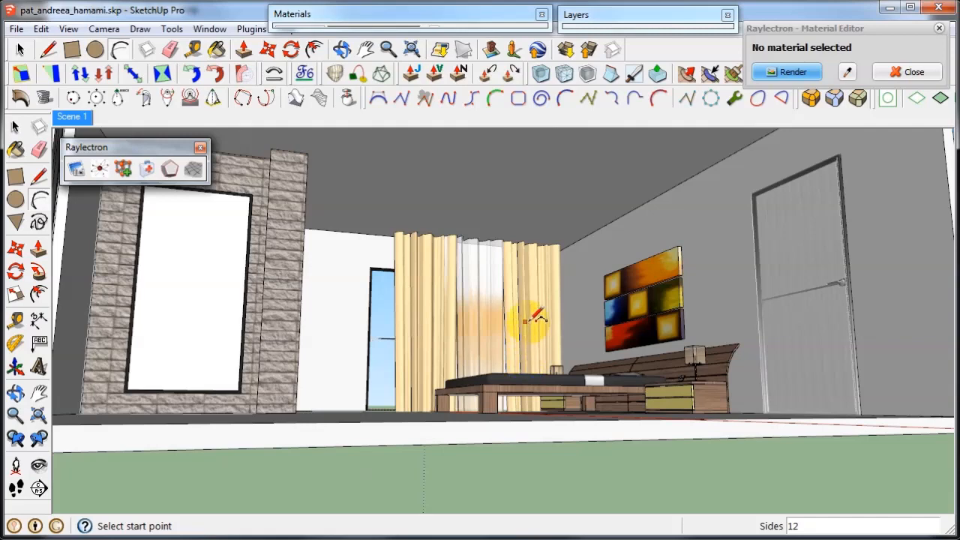
{"action": "middle_click_drag", "start_coordinate": [555, 289], "coordinate": [551, 304]}
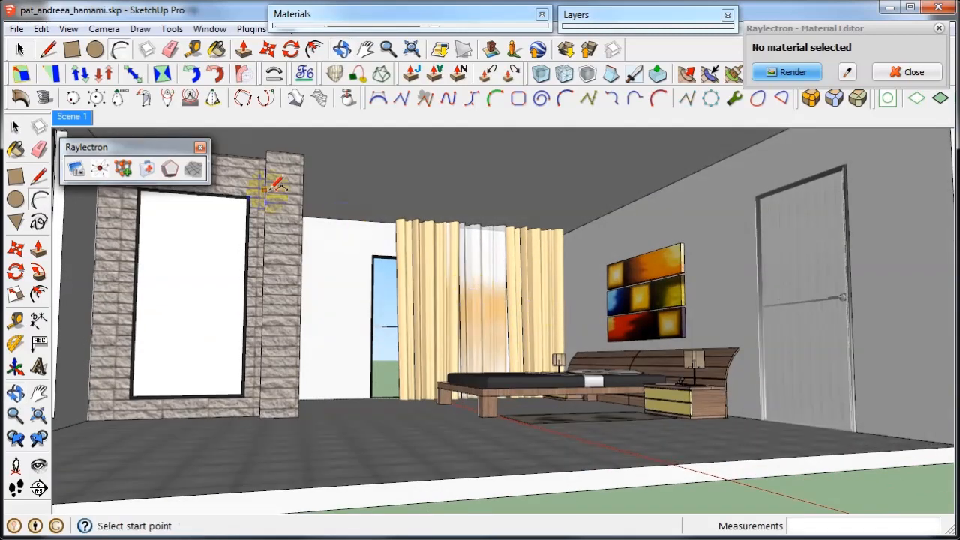
{"action": "left_click", "coordinate": [15, 176]}
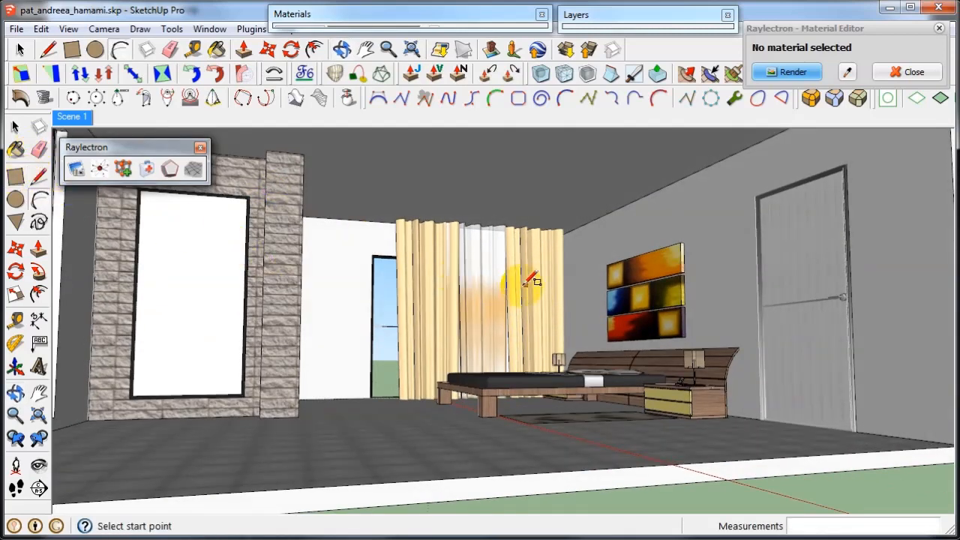
{"action": "middle_click_drag", "start_coordinate": [551, 278], "coordinate": [504, 240]}
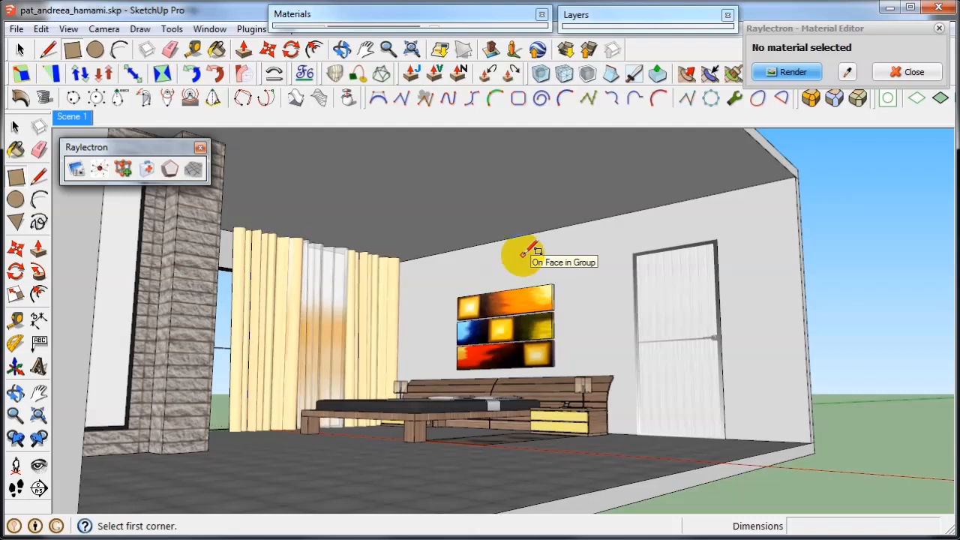
{"action": "left_click", "coordinate": [520, 254]}
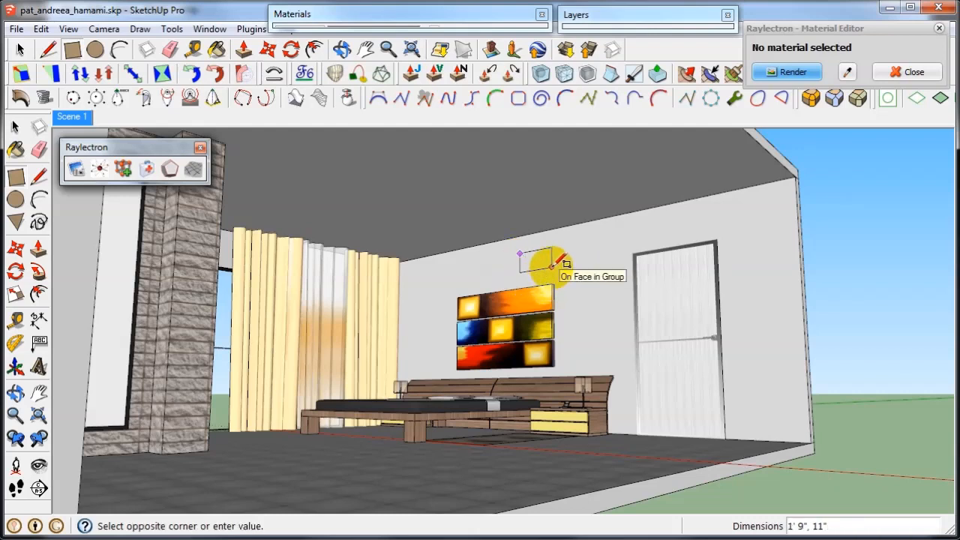
{"action": "left_click", "coordinate": [553, 267]}
Move the new rectangle with its edges off the wall along the green axis, keeping it above the painting.
{"action": "key", "text": "space"}
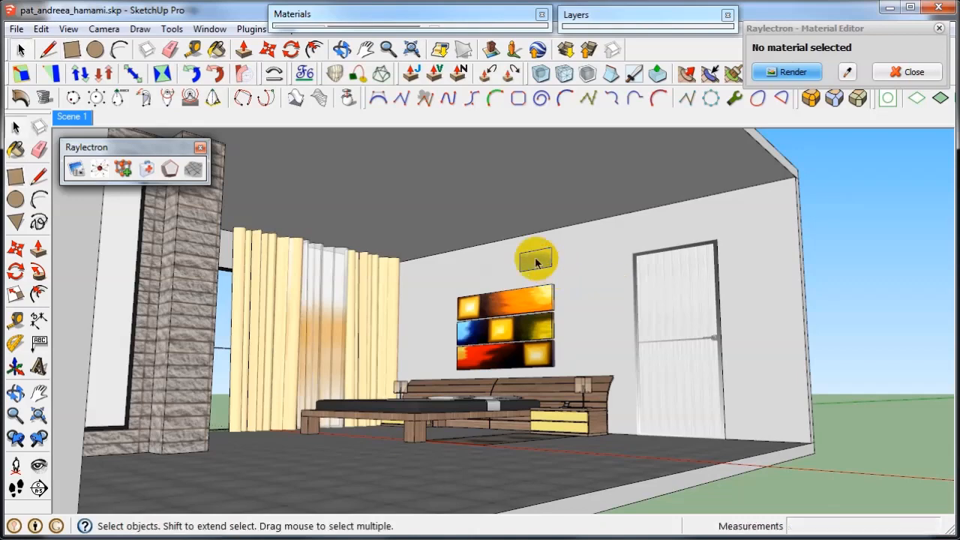
{"action": "scroll", "coordinate": [536, 263], "scroll_direction": "up", "scroll_amount": 3}
{"action": "mouse_move", "coordinate": [536, 257]}
{"action": "middle_mouse_down"}
{"action": "mouse_move", "coordinate": [511, 285]}
{"action": "mouse_move", "coordinate": [553, 271]}
{"action": "middle_mouse_up"}
{"action": "left_click", "coordinate": [555, 275]}
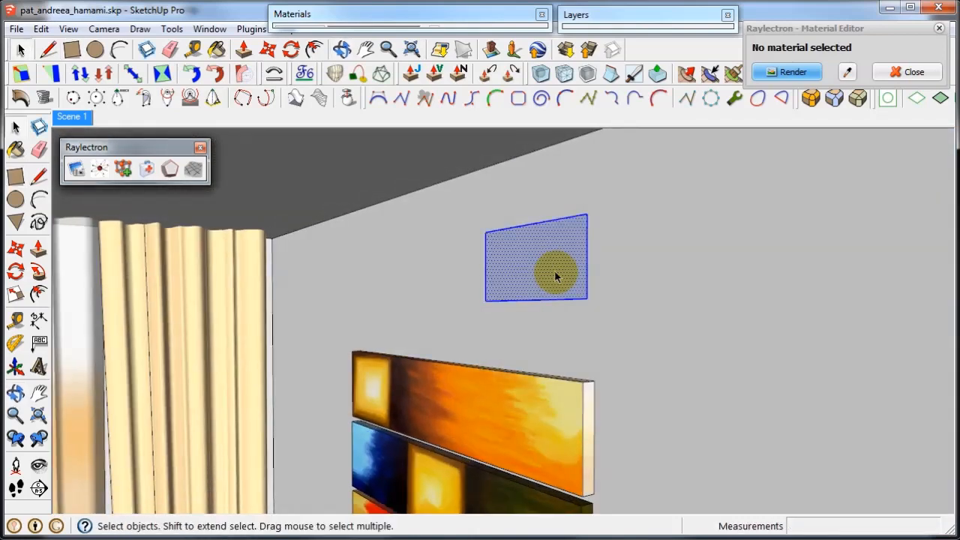
{"action": "key", "text": "m"}
{"action": "left_click", "coordinate": [555, 272]}
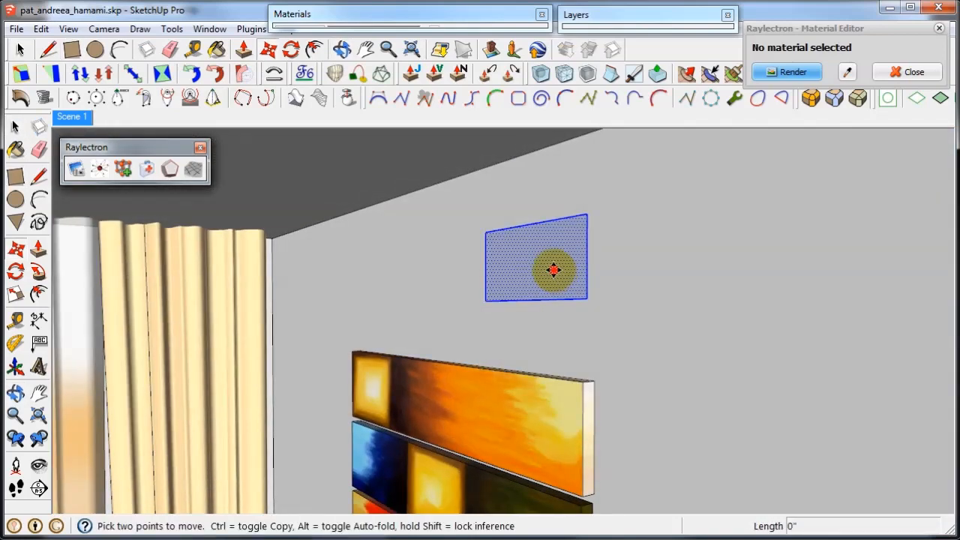
{"action": "middle_click_drag", "start_coordinate": [505, 280], "coordinate": [482, 276]}
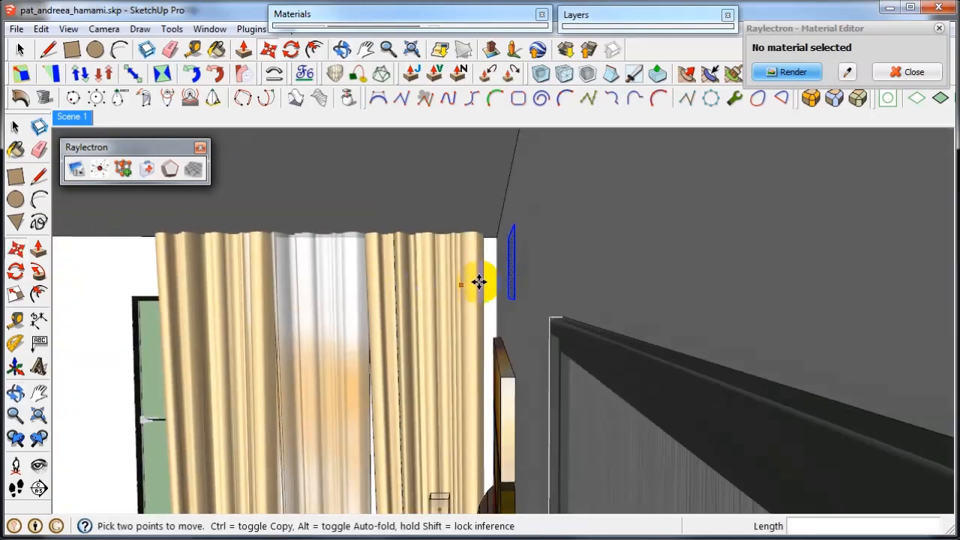
{"action": "left_click", "coordinate": [510, 285]}
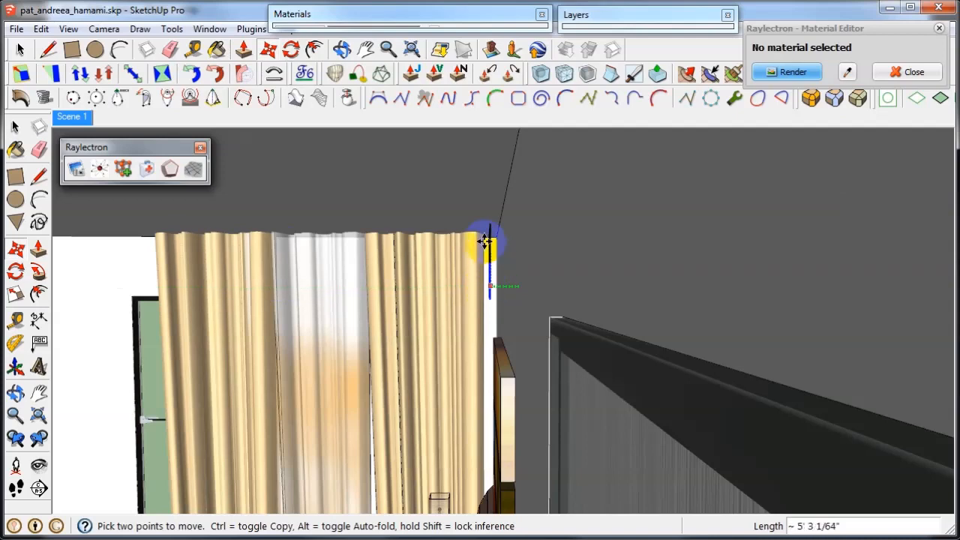
{"action": "left_click", "coordinate": [483, 255]}
{"action": "middle_click_drag", "start_coordinate": [483, 255], "coordinate": [575, 268]}
{"action": "key", "text": "space"}
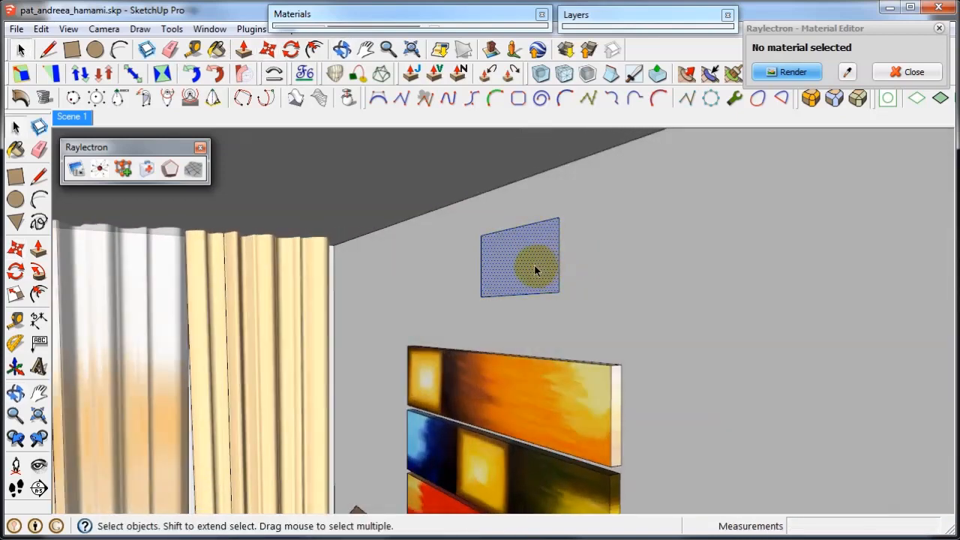
Reverse the rectangle's face so its front side points into the room, and check its orientation.
{"action": "right_click", "coordinate": [536, 270]}
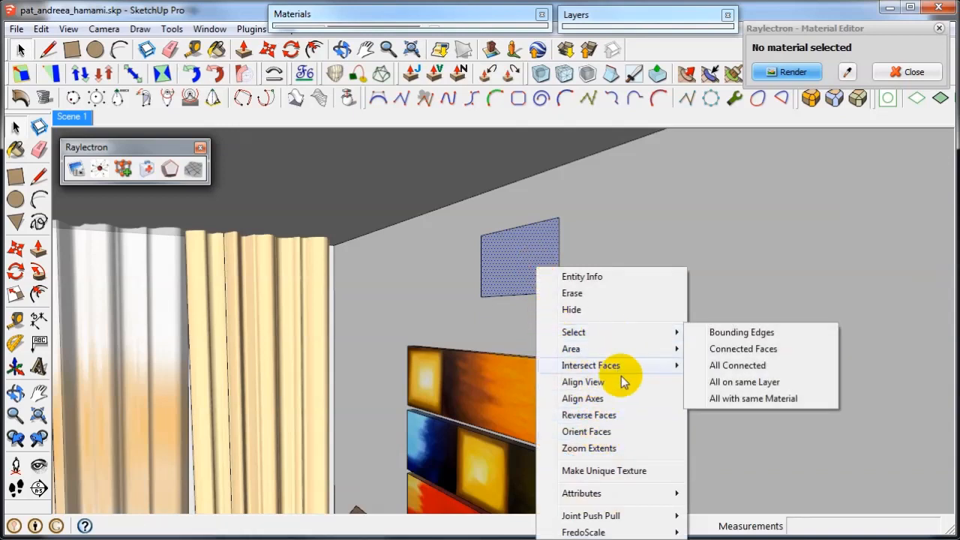
{"action": "left_click", "coordinate": [615, 420]}
{"action": "middle_click_drag", "start_coordinate": [521, 272], "coordinate": [553, 282]}
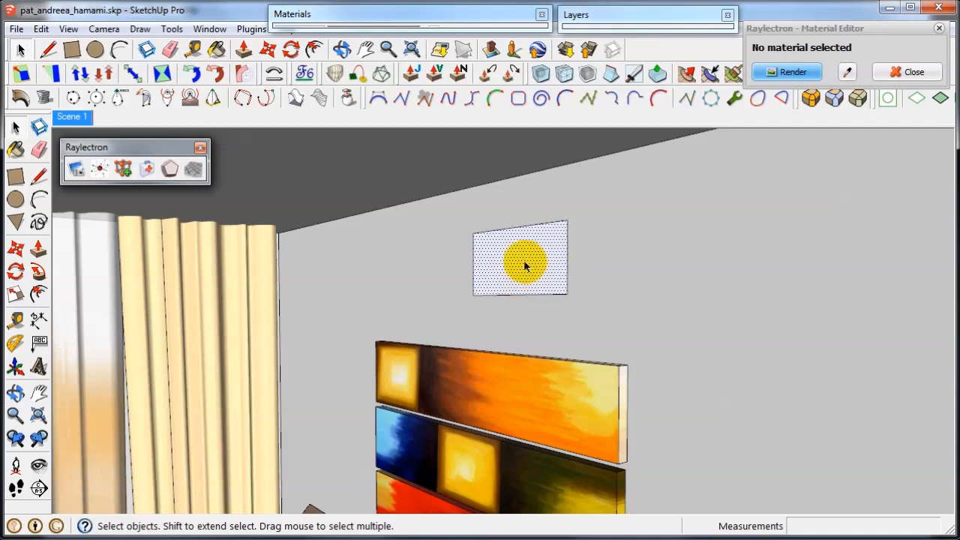
{"action": "mouse_move", "coordinate": [515, 270]}
{"action": "middle_mouse_down"}
{"action": "mouse_move", "coordinate": [322, 275]}
{"action": "mouse_move", "coordinate": [487, 274]}
{"action": "middle_mouse_up"}
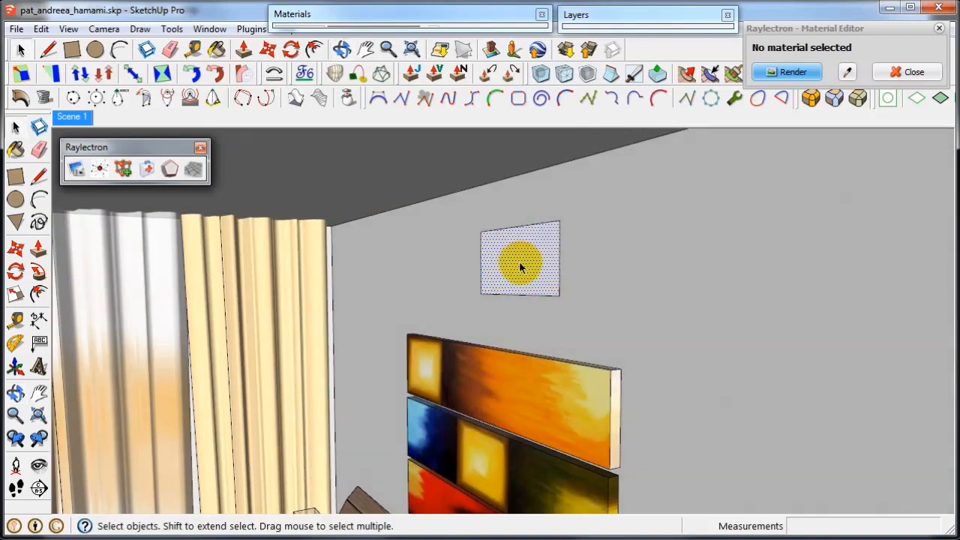
{"action": "middle_click_drag", "start_coordinate": [529, 269], "coordinate": [566, 265]}
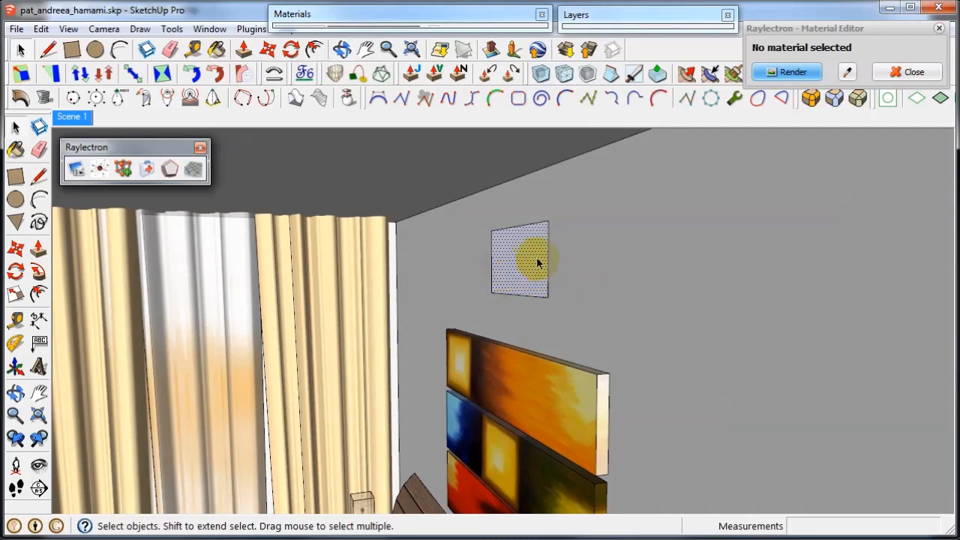
Make a group of the rectangle above the painting, including its face and bounding edges.
{"action": "double_click", "coordinate": [537, 263]}
{"action": "right_click", "coordinate": [539, 263]}
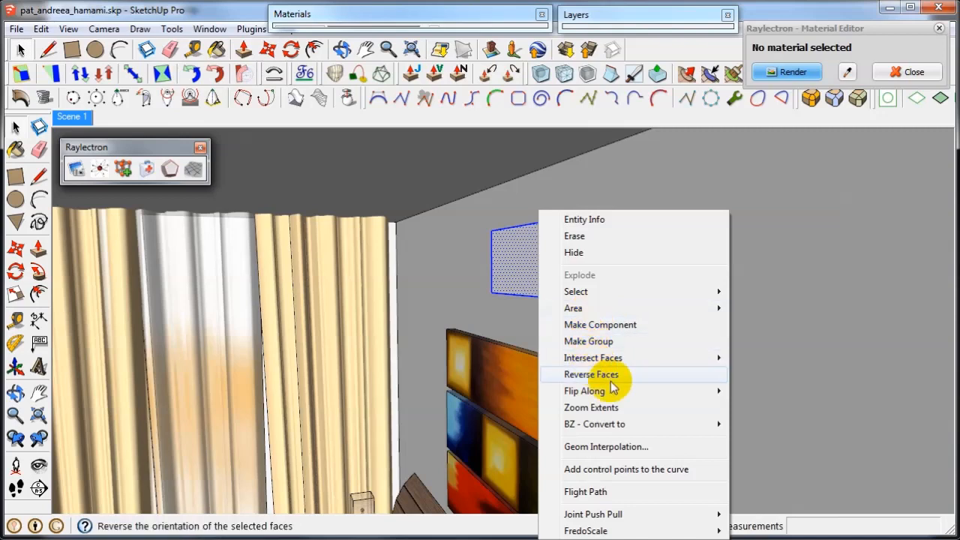
{"action": "left_click", "coordinate": [619, 342]}
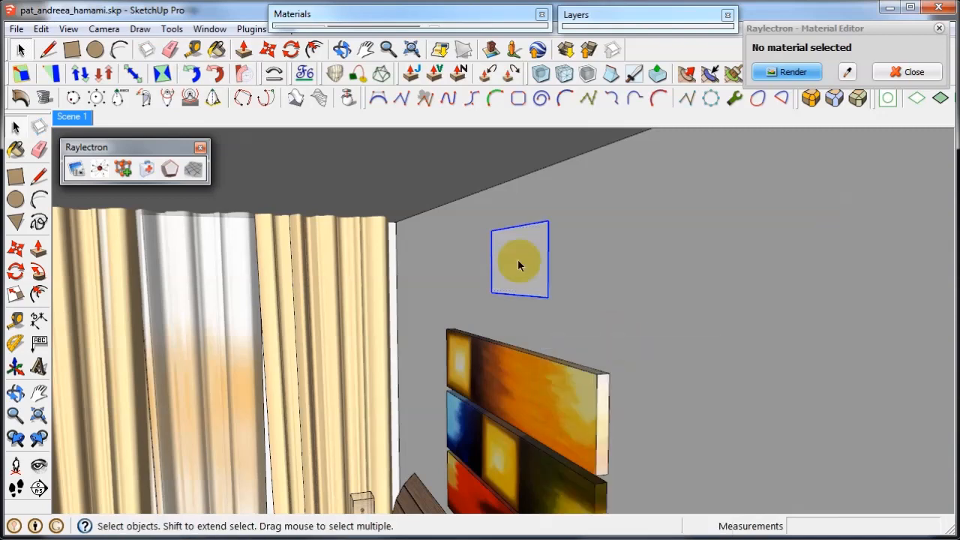
Create a new opaque white material named Light with RGB 255, 255, 255.
{"action": "left_click", "coordinate": [413, 12]}
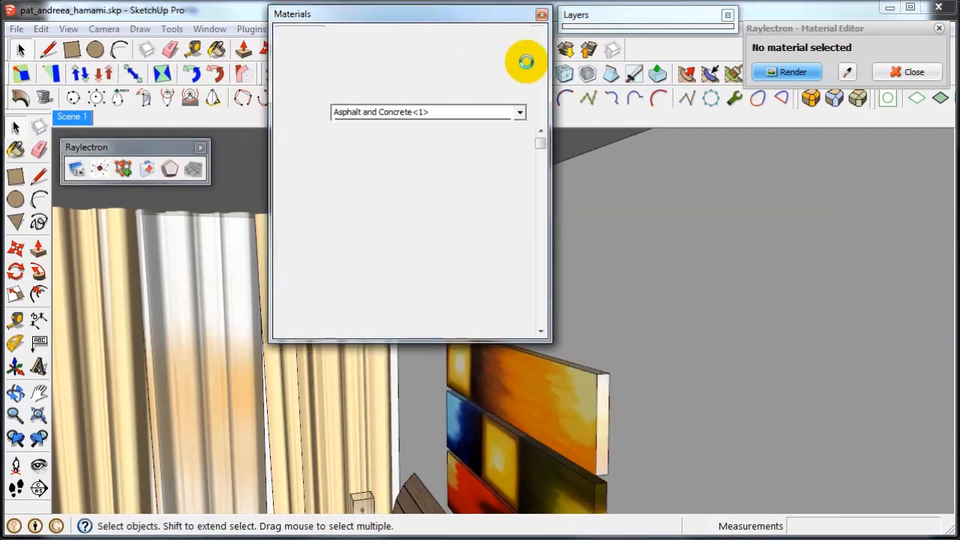
{"action": "left_click", "coordinate": [538, 53]}
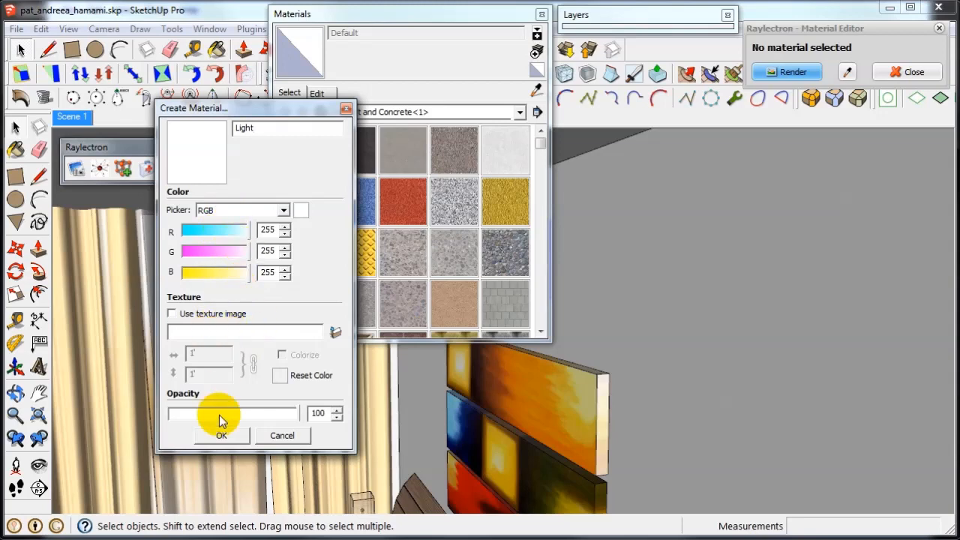
{"action": "left_click", "coordinate": [224, 436]}
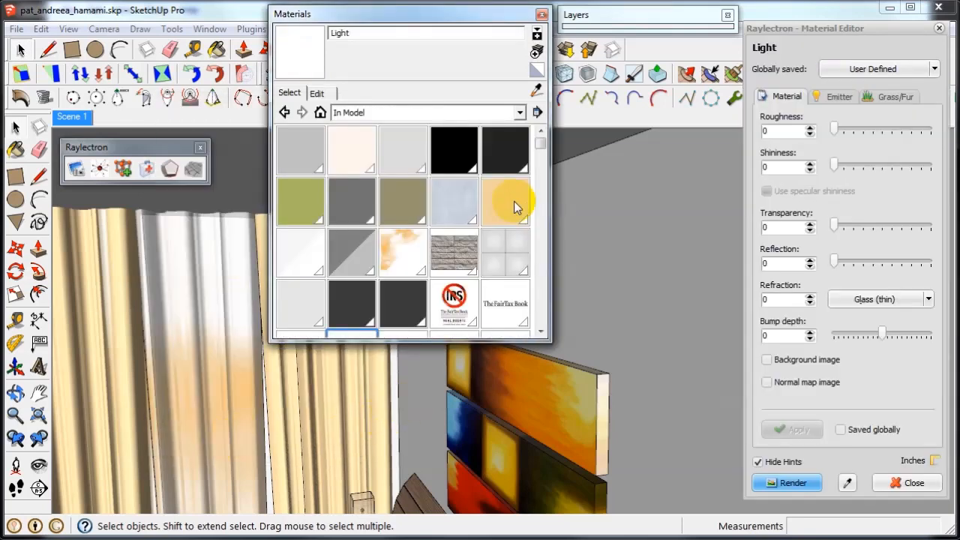
Paint the grouped rectangle above the painting with the Light material.
{"action": "left_click", "coordinate": [514, 14]}
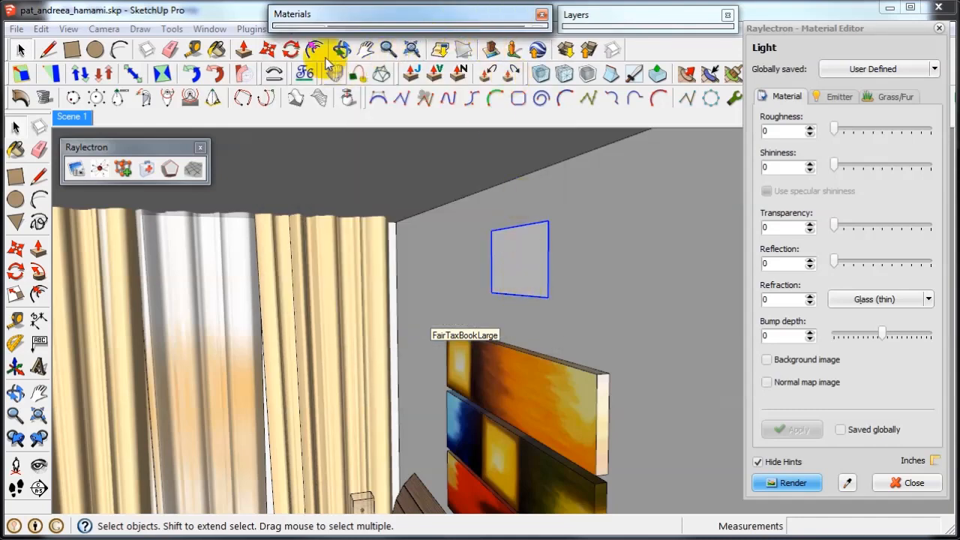
{"action": "left_click", "coordinate": [325, 14]}
{"action": "left_click", "coordinate": [305, 59]}
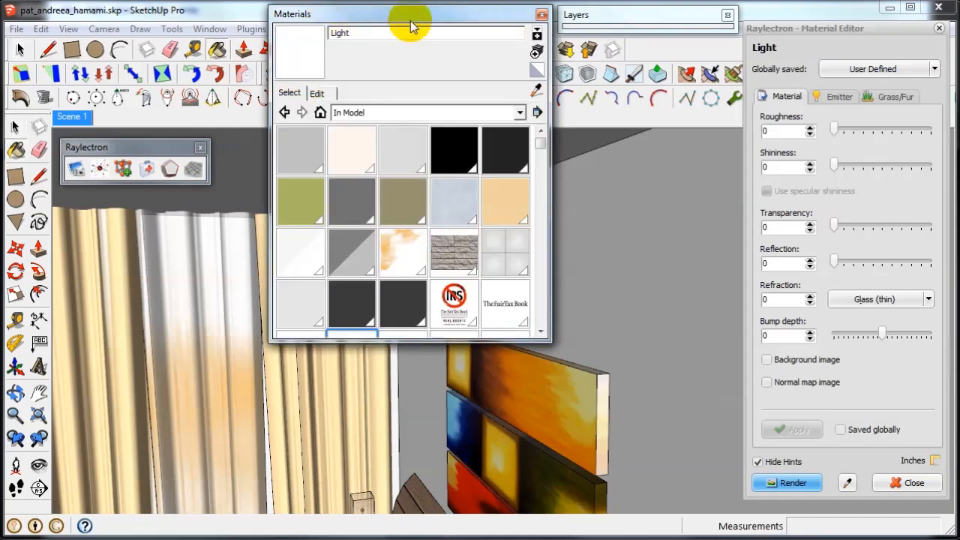
{"action": "left_click", "coordinate": [414, 17]}
{"action": "left_click", "coordinate": [518, 257]}
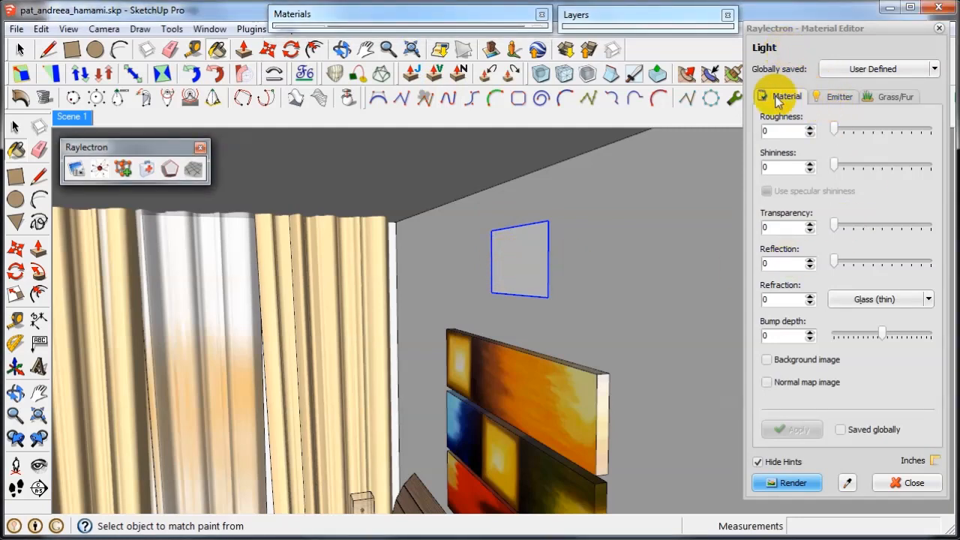
Make the Light material an emitter with smooth spread, power 35 and coverage 180, and apply the settings.
{"action": "left_click", "coordinate": [839, 101]}
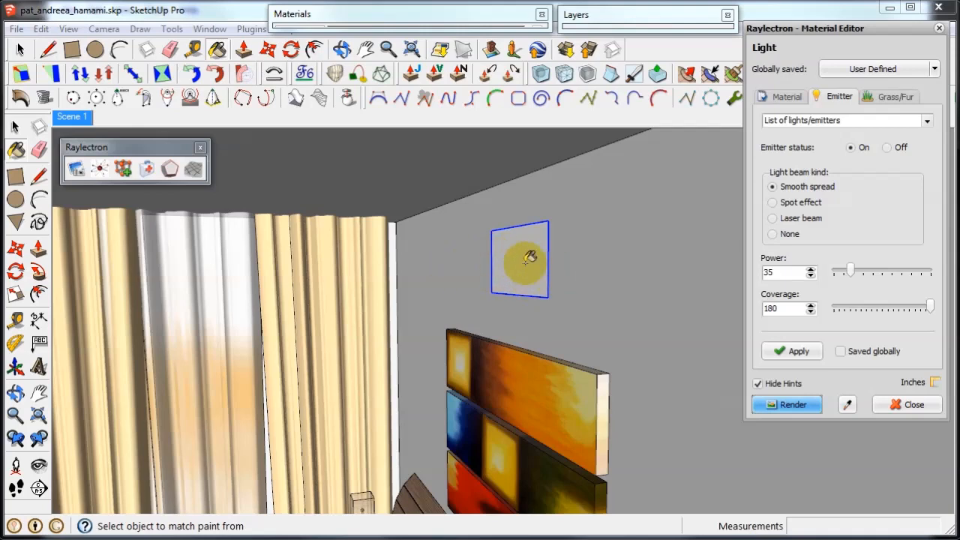
{"action": "left_click", "coordinate": [798, 352]}
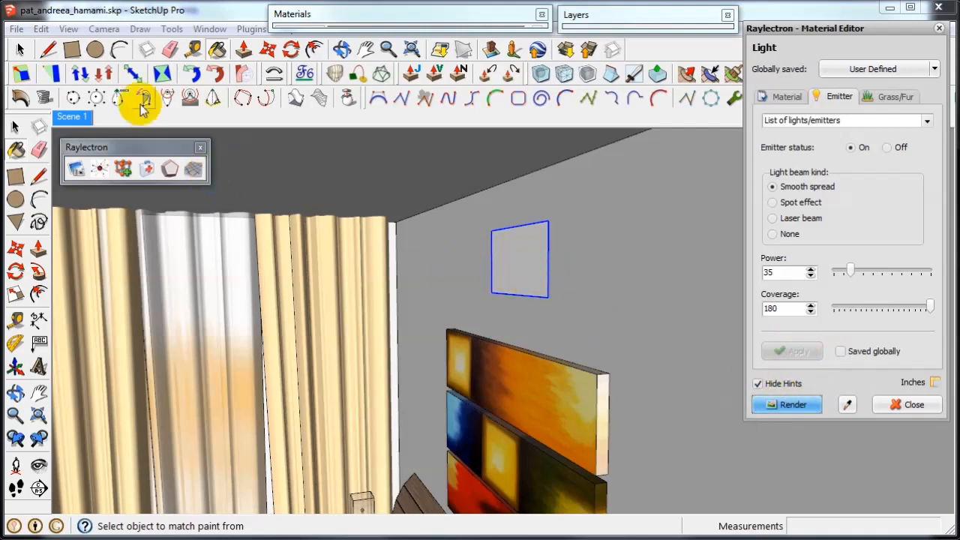
Export the model for rendering into the Sample Model folder under the suggested file name, and check the renderer's lighting sources.
{"action": "left_click", "coordinate": [789, 406]}
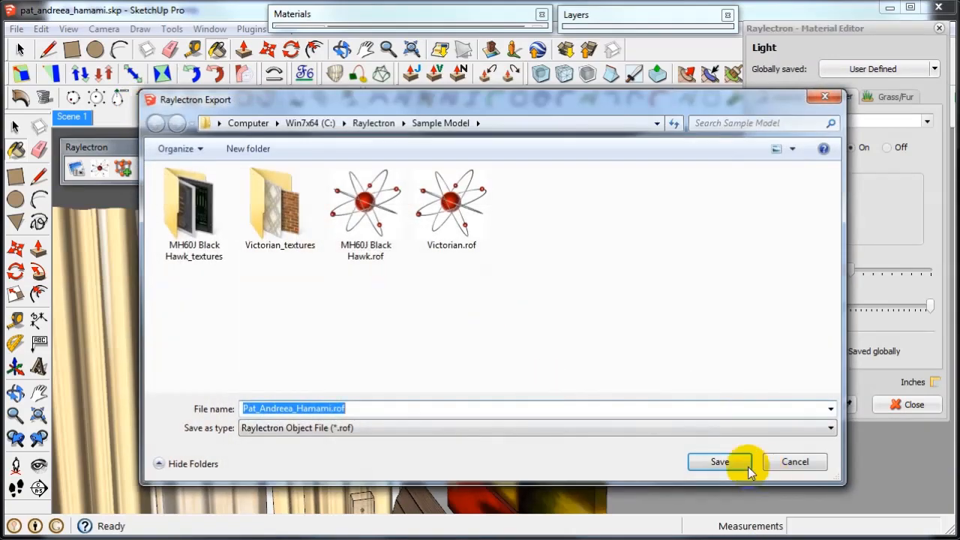
{"action": "left_click", "coordinate": [721, 463]}
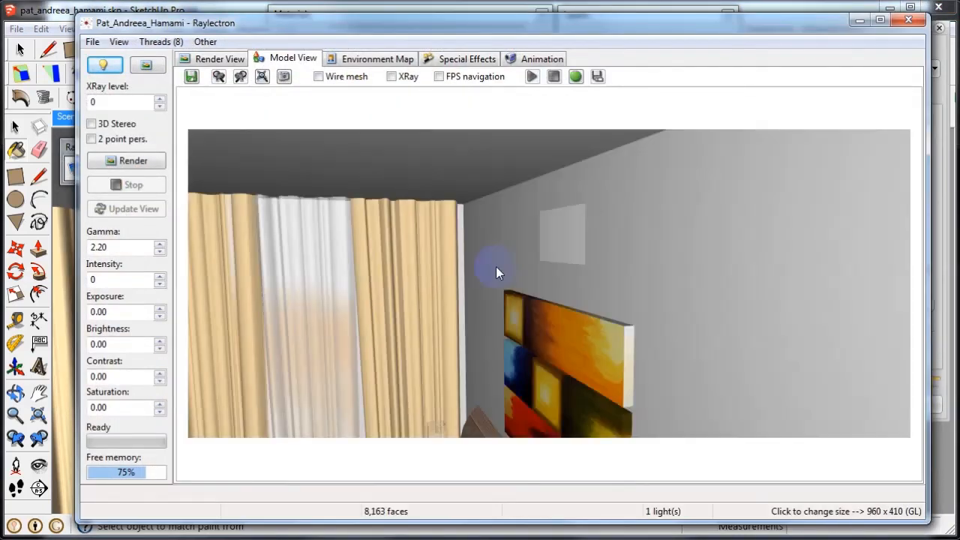
{"action": "left_click", "coordinate": [105, 64]}
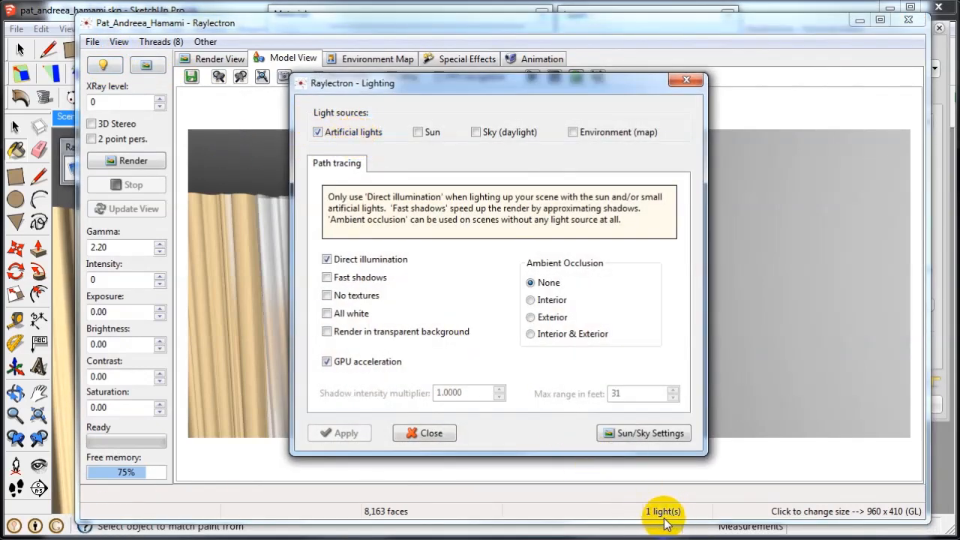
{"action": "left_click", "coordinate": [424, 433]}
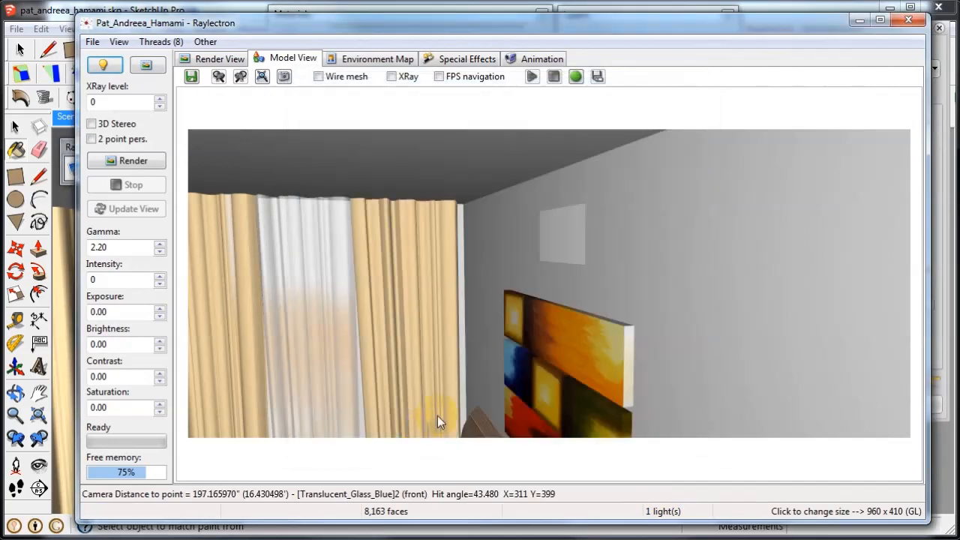
Set the renderer's viewport size to 988 x 521 and render the whole room from its open front.
{"action": "left_click", "coordinate": [118, 41]}
{"action": "mouse_move", "coordinate": [154, 60]}
{"action": "left_click", "coordinate": [295, 78]}
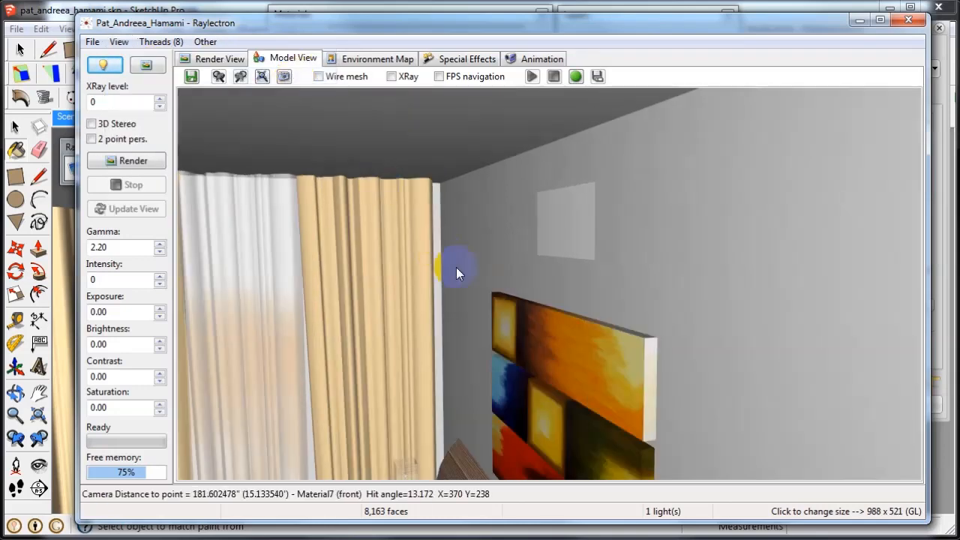
{"action": "scroll", "coordinate": [513, 301], "scroll_direction": "up", "scroll_amount": 1}
{"action": "scroll", "coordinate": [514, 302], "scroll_direction": "down", "scroll_amount": 6}
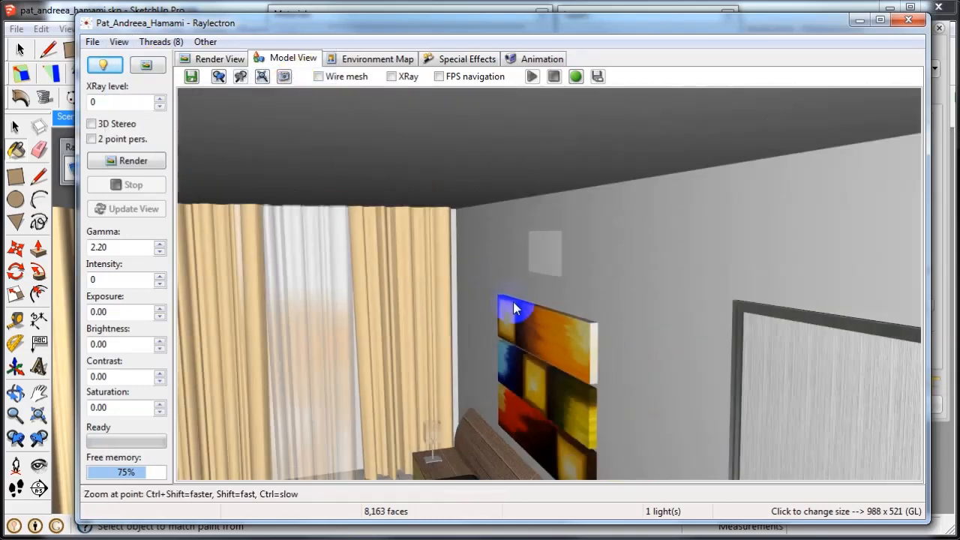
{"action": "middle_click_drag", "start_coordinate": [514, 301], "coordinate": [609, 284]}
{"action": "scroll", "coordinate": [608, 283], "scroll_direction": "up", "scroll_amount": 1}
{"action": "scroll", "coordinate": [617, 318], "scroll_direction": "down", "scroll_amount": 3}
{"action": "left_click_drag", "start_coordinate": [425, 392], "coordinate": [409, 367]}
{"action": "middle_click_drag", "start_coordinate": [410, 368], "coordinate": [463, 341]}
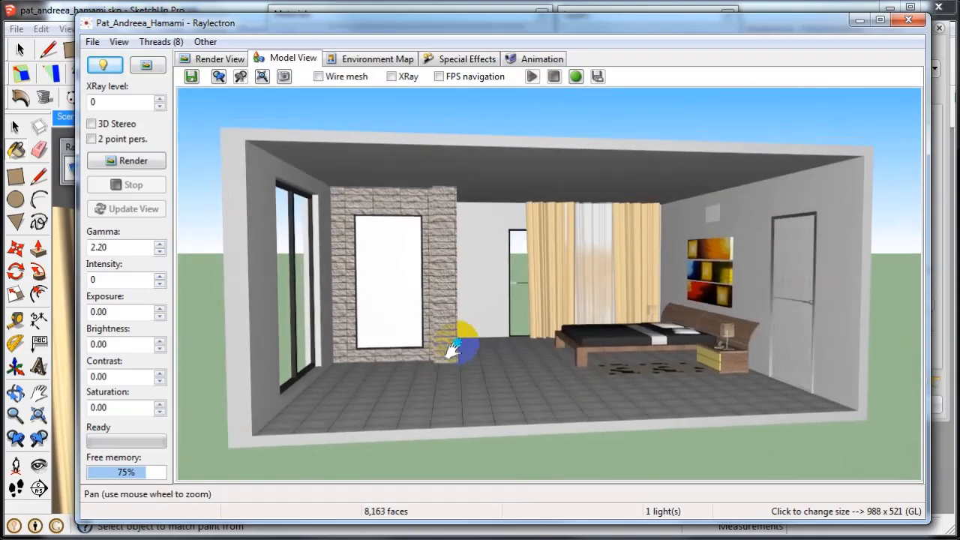
{"action": "left_click", "coordinate": [134, 161]}
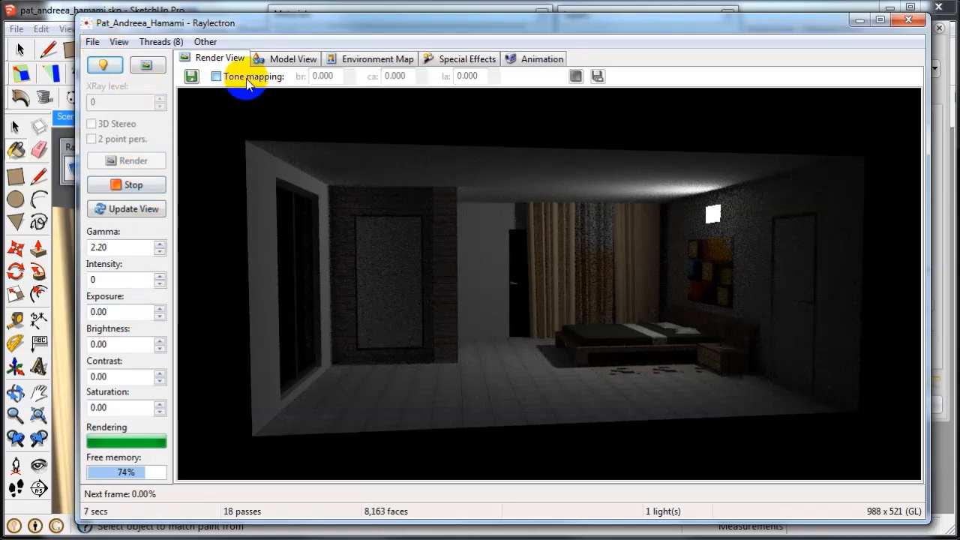
Enable tone mapping with a br value of 2.000 on the render, and stop rendering.
{"action": "left_click", "coordinate": [216, 76]}
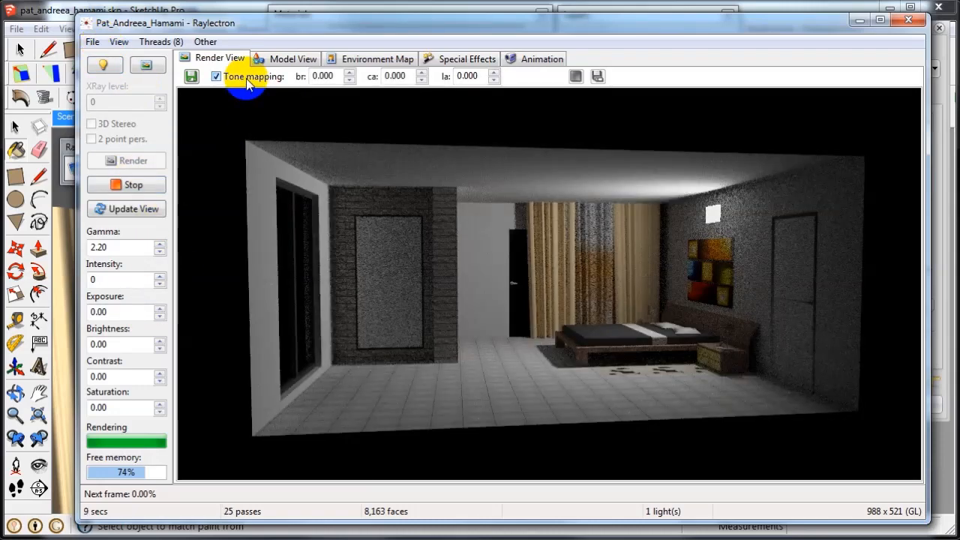
{"action": "left_click", "coordinate": [349, 72]}
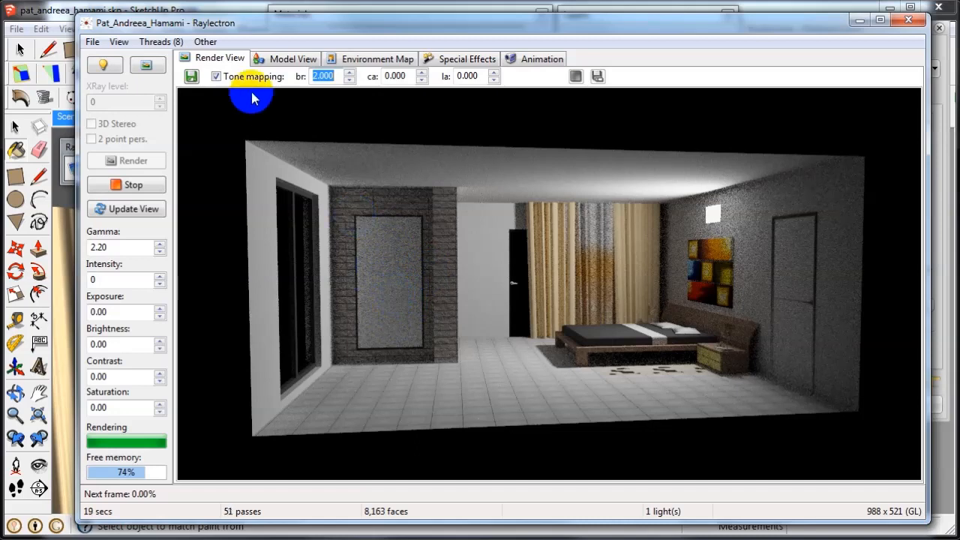
{"action": "left_click", "coordinate": [152, 186]}
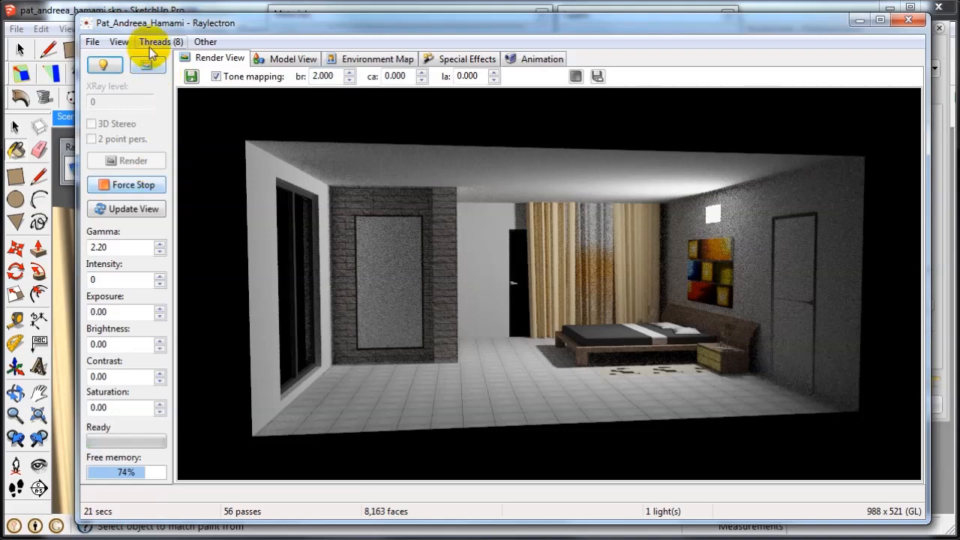
Set the reflection of Material1, the white panel on the stone wall, to 100 and apply it.
{"action": "left_click", "coordinate": [266, 59]}
{"action": "left_click", "coordinate": [118, 42]}
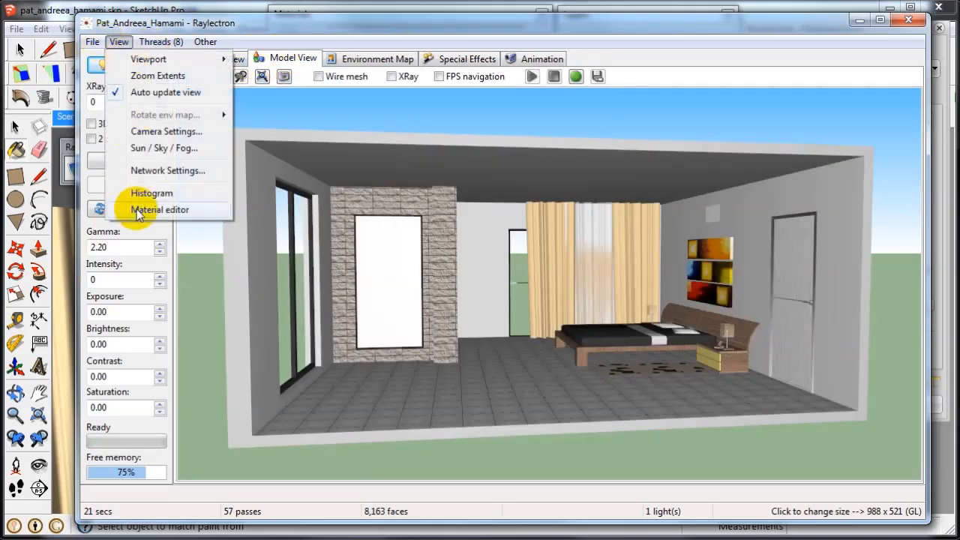
{"action": "left_click", "coordinate": [138, 214]}
{"action": "left_click_drag", "start_coordinate": [29, 35], "coordinate": [715, 67]}
{"action": "left_click", "coordinate": [379, 279]}
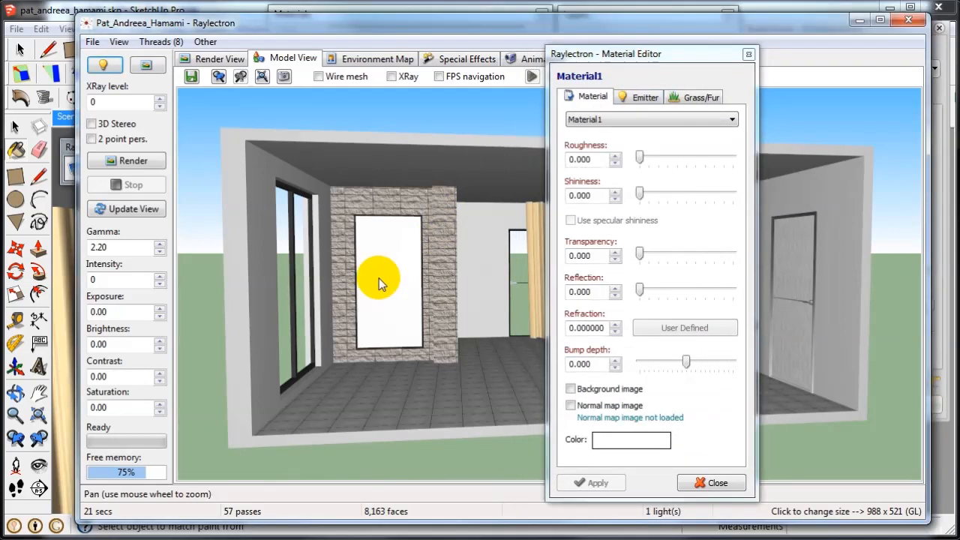
{"action": "left_click_drag", "start_coordinate": [640, 291], "coordinate": [756, 294]}
{"action": "left_click", "coordinate": [604, 481]}
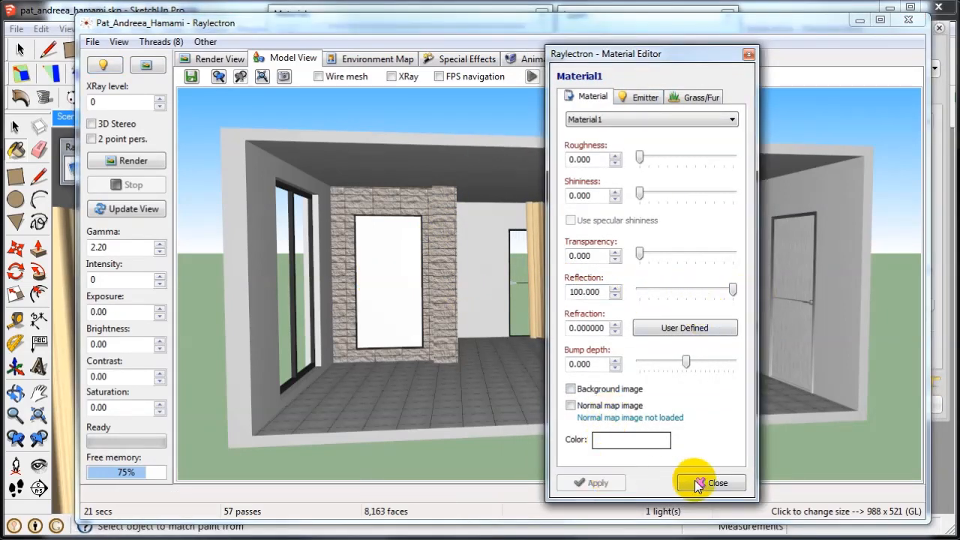
{"action": "left_click", "coordinate": [710, 484]}
Render the room again to check the reflective panel, stop the render, inspect the room's open side and close the renderer.
{"action": "left_click", "coordinate": [135, 159]}
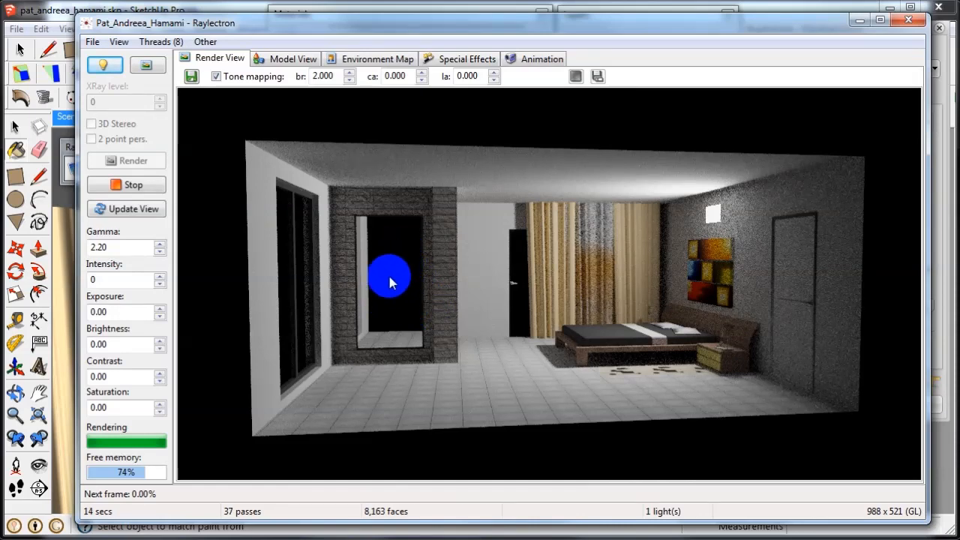
{"action": "left_click", "coordinate": [126, 184]}
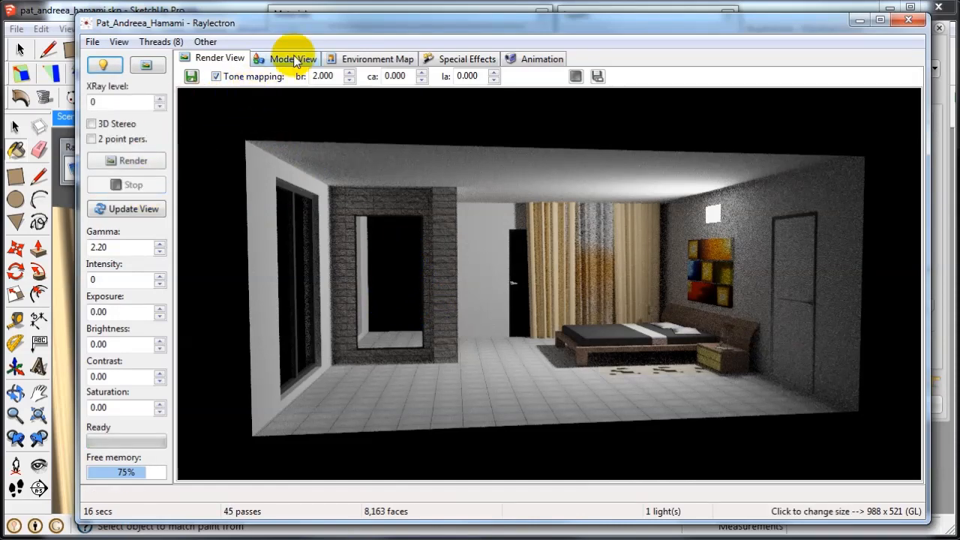
{"action": "left_click", "coordinate": [294, 60]}
{"action": "middle_click_drag", "start_coordinate": [580, 313], "coordinate": [113, 300]}
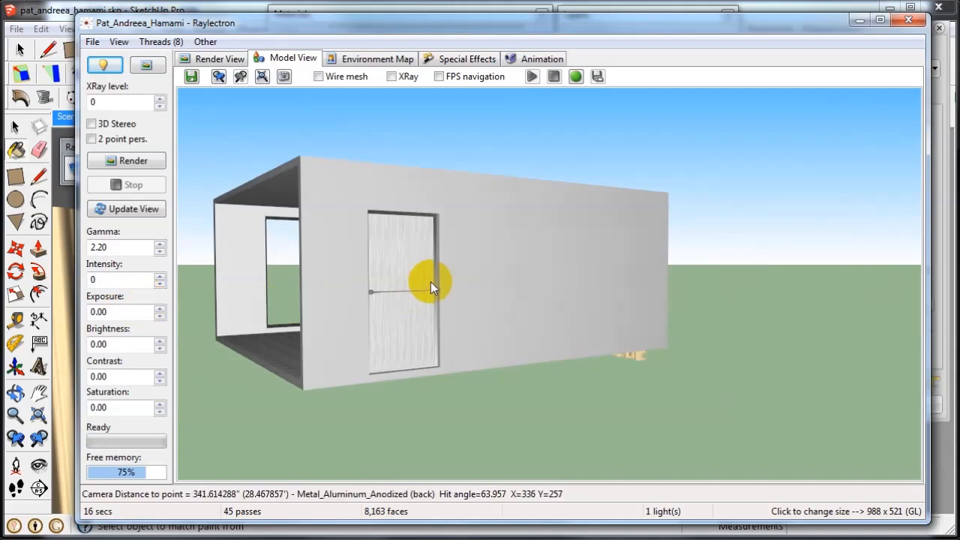
{"action": "middle_click_drag", "start_coordinate": [431, 284], "coordinate": [735, 271]}
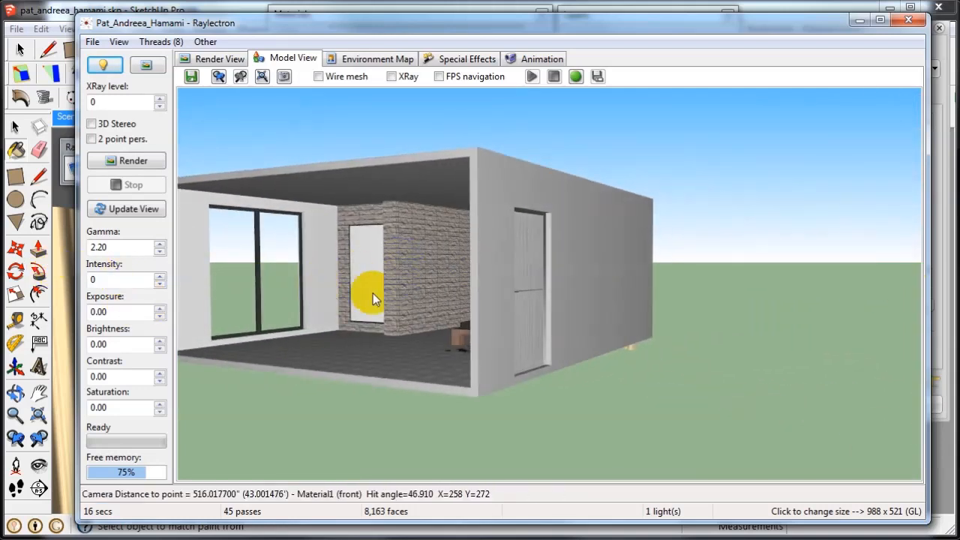
{"action": "left_click", "coordinate": [910, 21]}
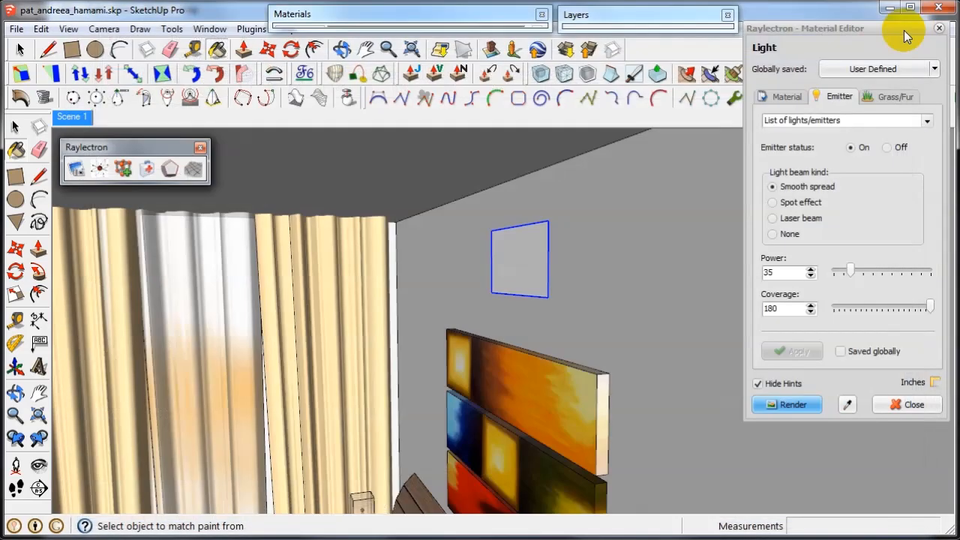
Make the Front Wall layer visible so it closes off the room's open side.
{"action": "mouse_move", "coordinate": [541, 282]}
{"action": "middle_mouse_down"}
{"action": "mouse_move", "coordinate": [484, 275]}
{"action": "mouse_move", "coordinate": [589, 317]}
{"action": "middle_mouse_up"}
{"action": "scroll", "coordinate": [590, 317], "scroll_direction": "down", "scroll_amount": 6}
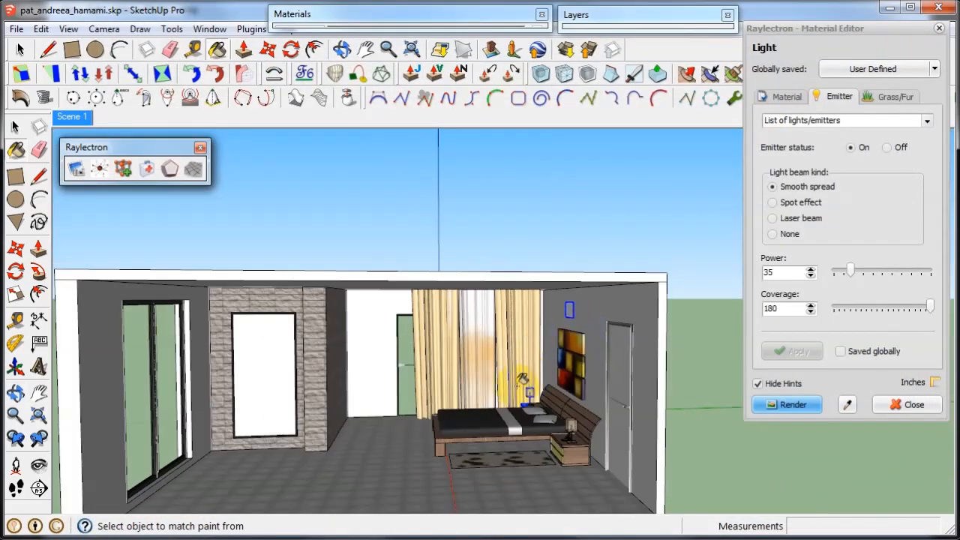
{"action": "middle_click_drag", "start_coordinate": [514, 378], "coordinate": [590, 151]}
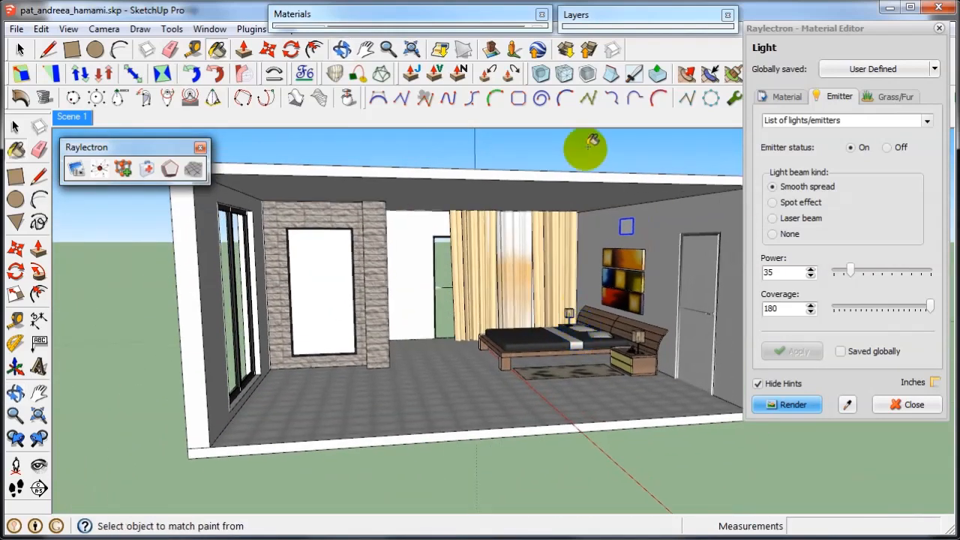
{"action": "left_click", "coordinate": [617, 17]}
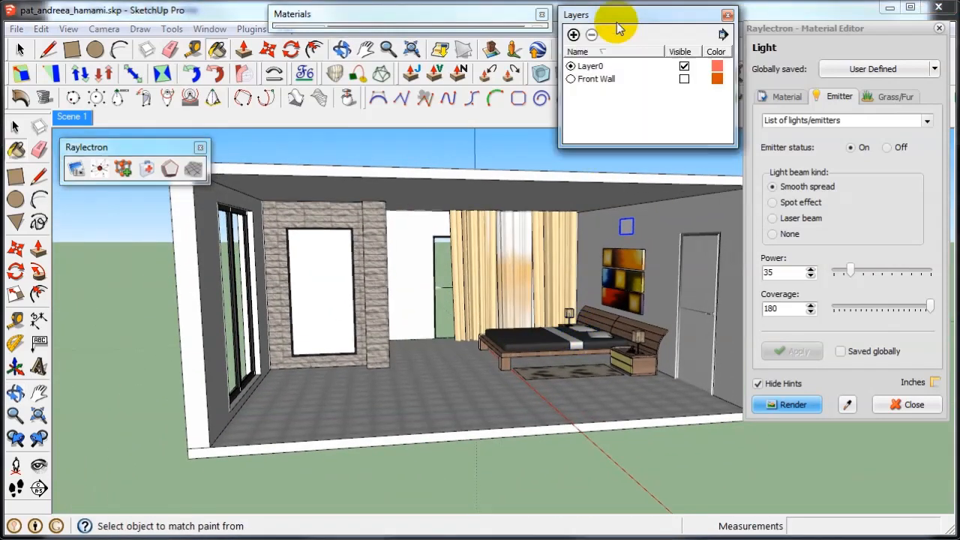
{"action": "left_click", "coordinate": [684, 79]}
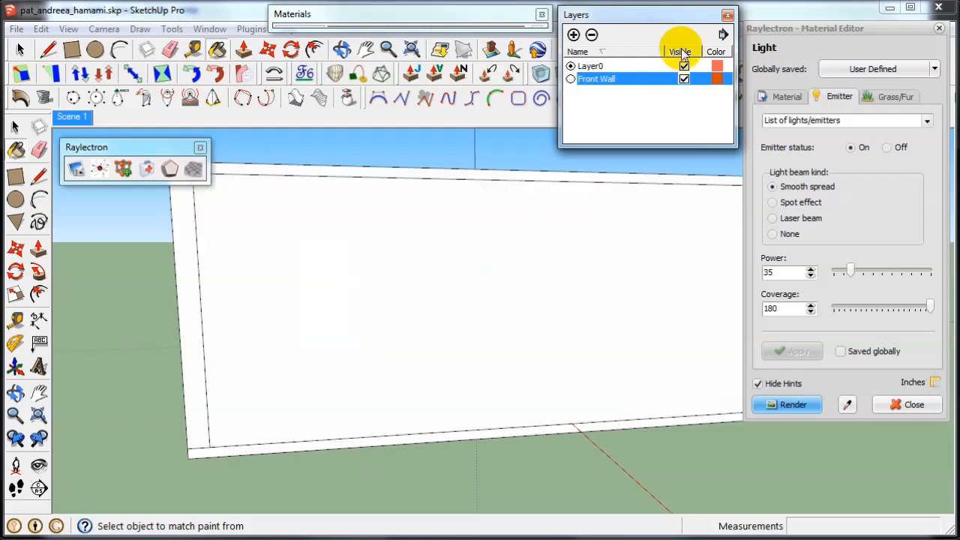
{"action": "left_click", "coordinate": [665, 15]}
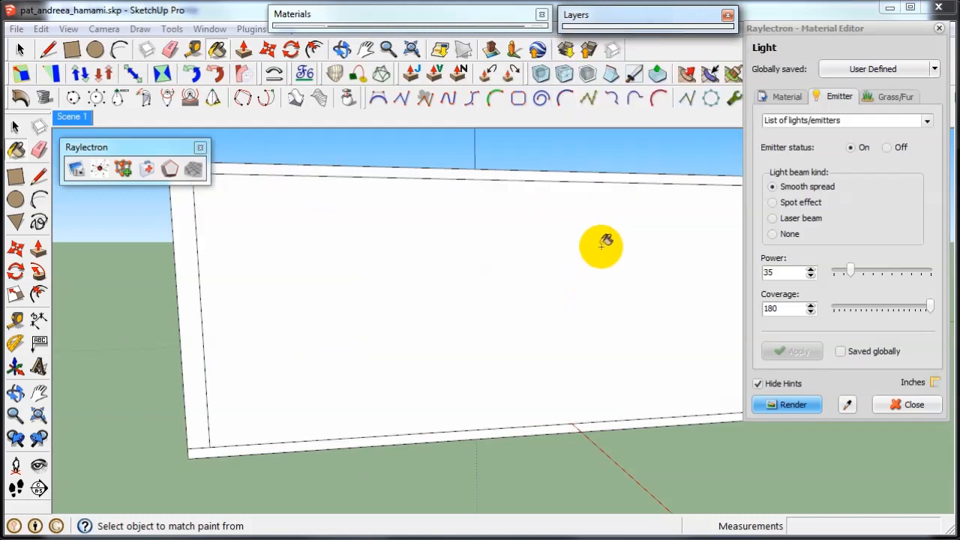
Move the view through the closed front wall into the room and look around at its walls, curtains and bed.
{"action": "left_click", "coordinate": [848, 405]}
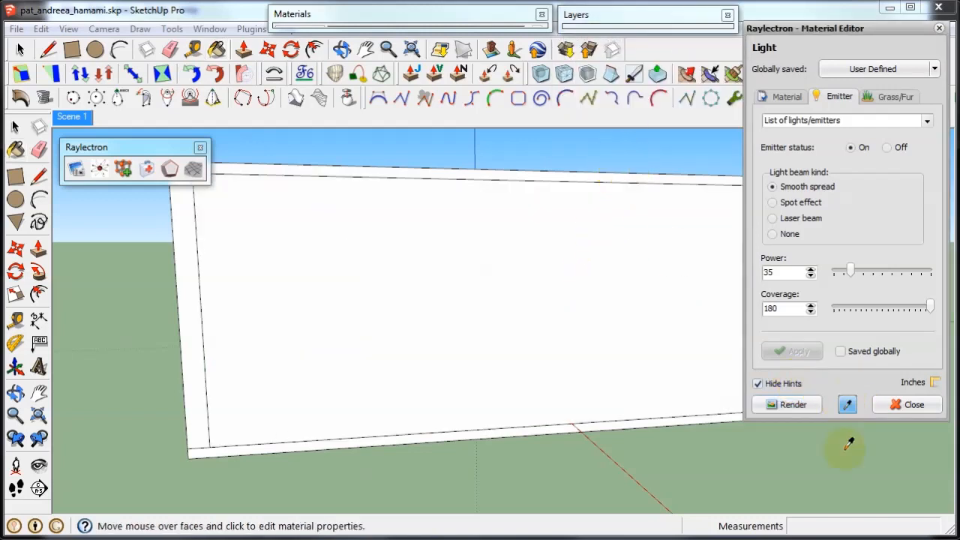
{"action": "middle_click_drag", "start_coordinate": [657, 353], "coordinate": [658, 382]}
{"action": "scroll", "coordinate": [636, 366], "scroll_direction": "up", "scroll_amount": 4}
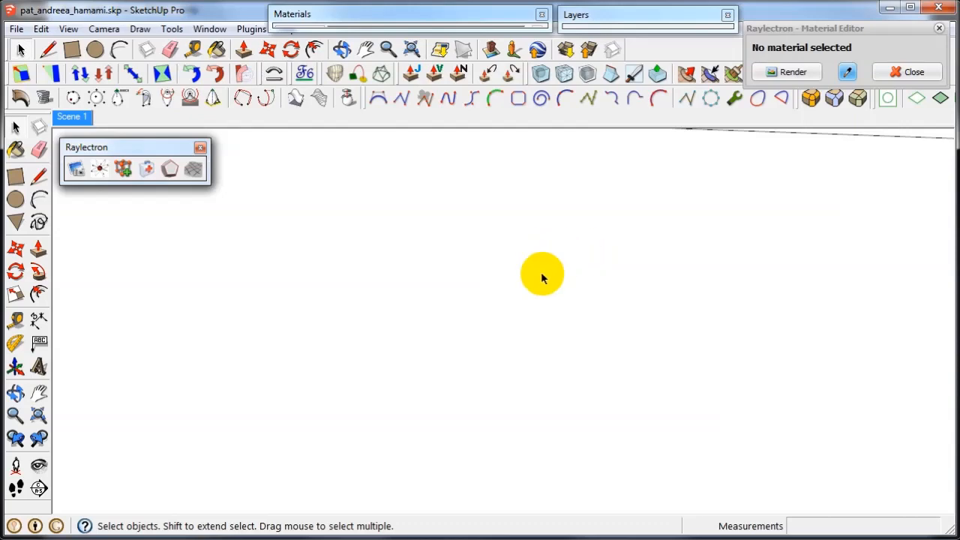
{"action": "middle_click_drag", "start_coordinate": [460, 301], "coordinate": [517, 298]}
{"action": "middle_click_drag", "start_coordinate": [889, 284], "coordinate": [710, 313]}
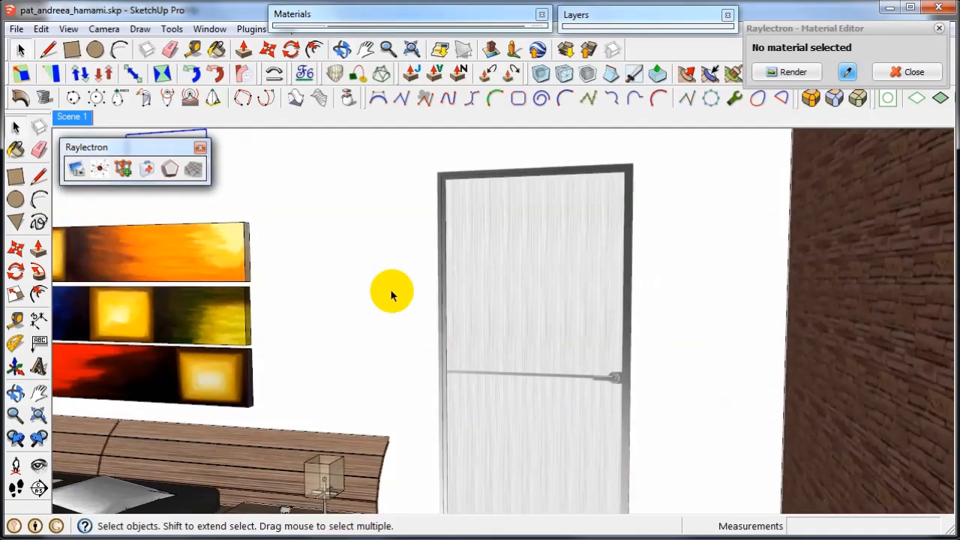
{"action": "left_click", "coordinate": [38, 465]}
{"action": "left_click_drag", "start_coordinate": [480, 418], "coordinate": [433, 347]}
{"action": "middle_click_drag", "start_coordinate": [326, 356], "coordinate": [361, 370]}
{"action": "left_click_drag", "start_coordinate": [268, 386], "coordinate": [509, 429]}
Widen the field of view to 65 degrees and look around the room from inside.
{"action": "key", "text": "z"}
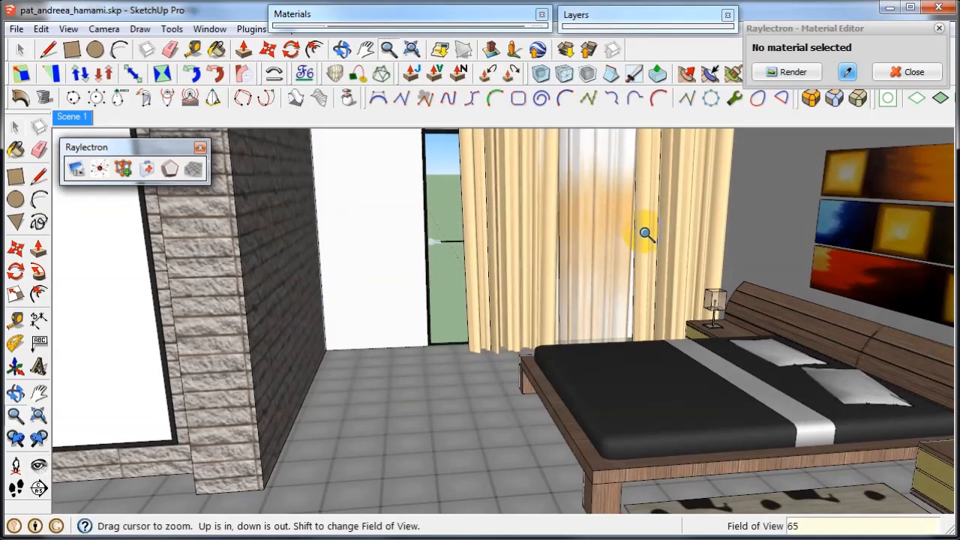
{"action": "type", "text": "65"}
{"action": "key", "text": "Return"}
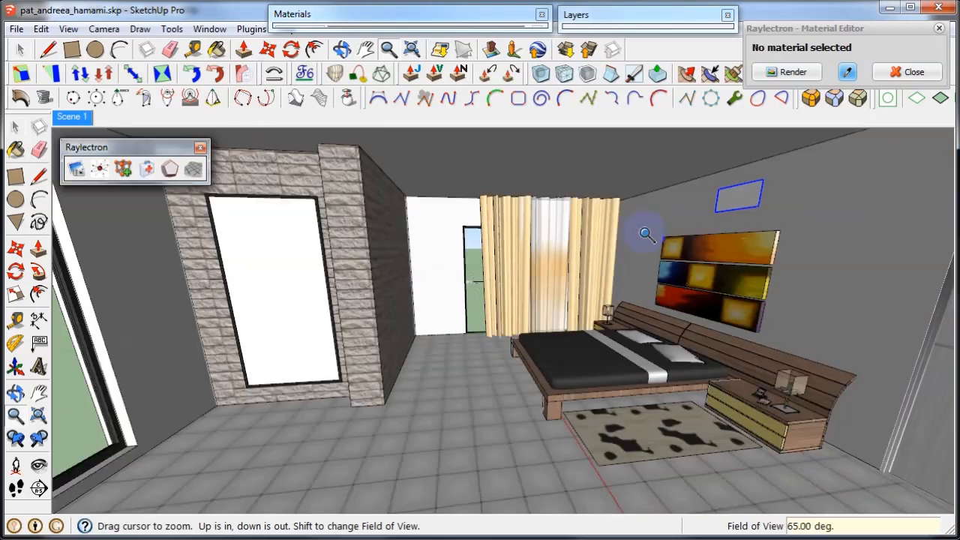
{"action": "key", "text": "space"}
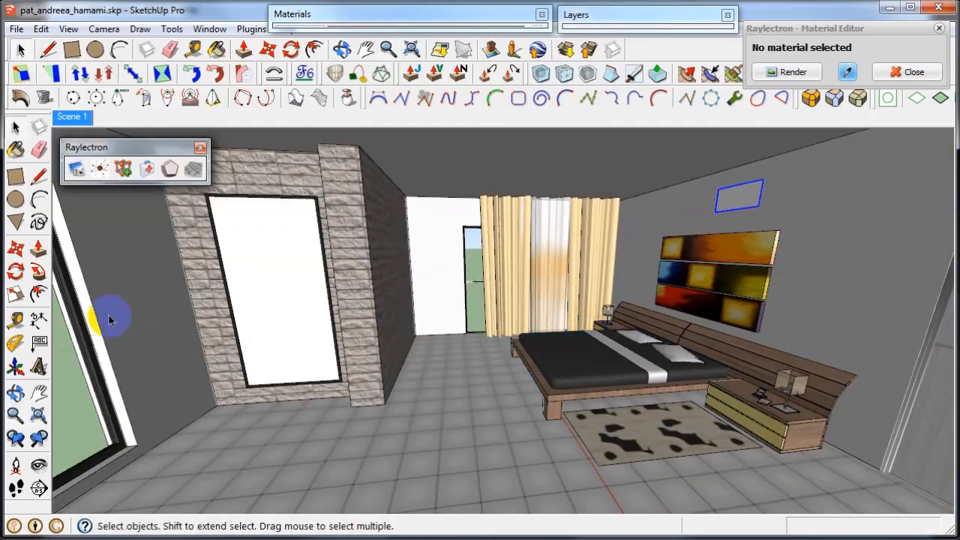
{"action": "left_click", "coordinate": [39, 465]}
{"action": "middle_click_drag", "start_coordinate": [525, 414], "coordinate": [671, 346]}
{"action": "left_click_drag", "start_coordinate": [671, 345], "coordinate": [529, 316]}
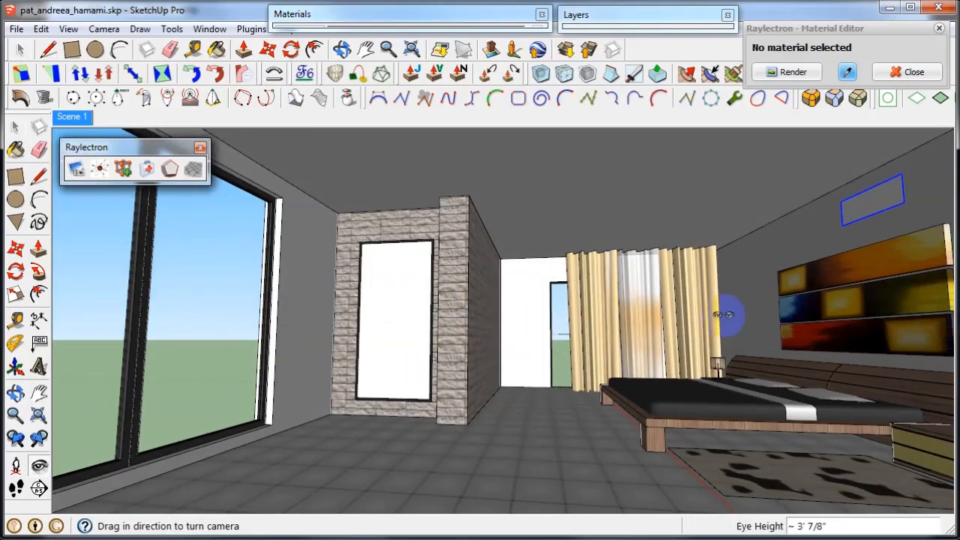
{"action": "middle_click_drag", "start_coordinate": [517, 336], "coordinate": [544, 335]}
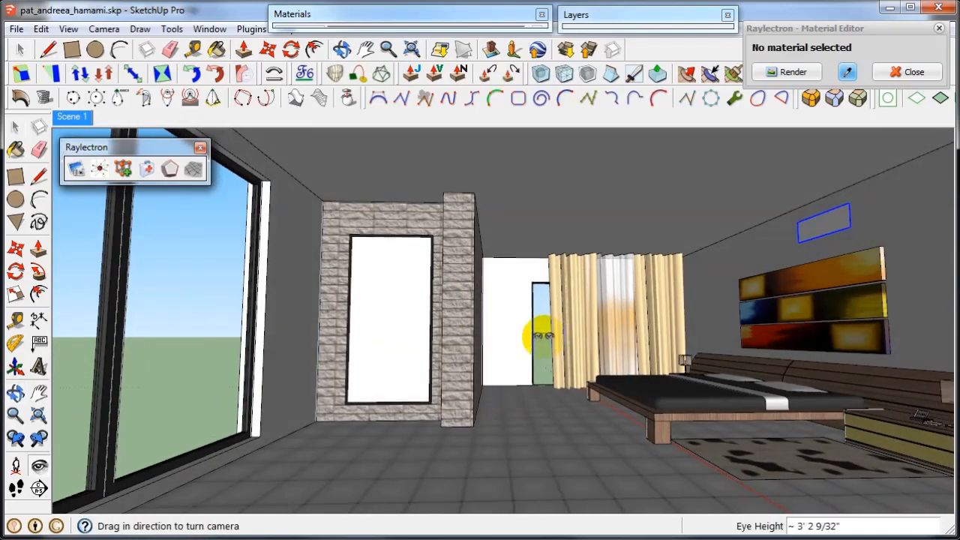
Set the field of view to 35 degrees and frame the closed front wall from outside the room.
{"action": "key", "text": "z"}
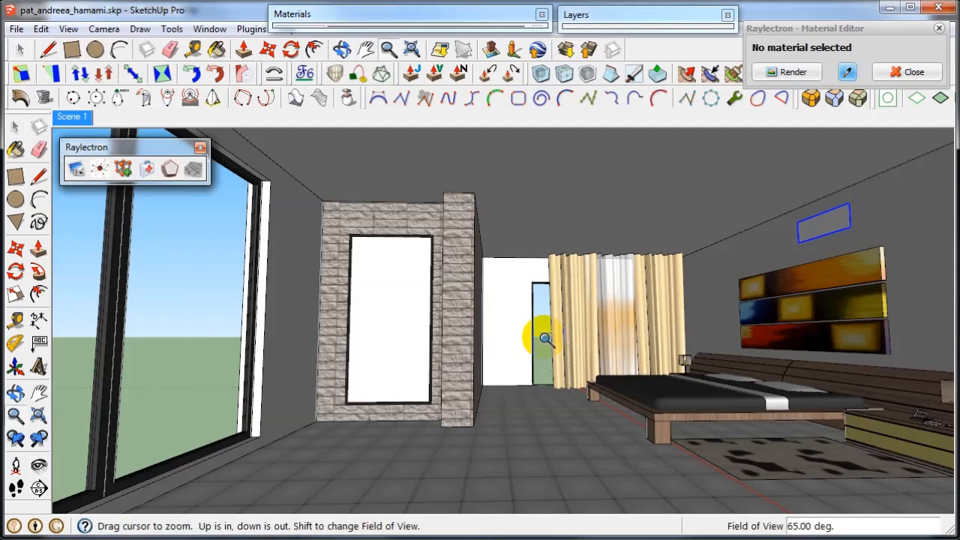
{"action": "scroll", "coordinate": [545, 339], "scroll_direction": "up", "scroll_amount": 3}
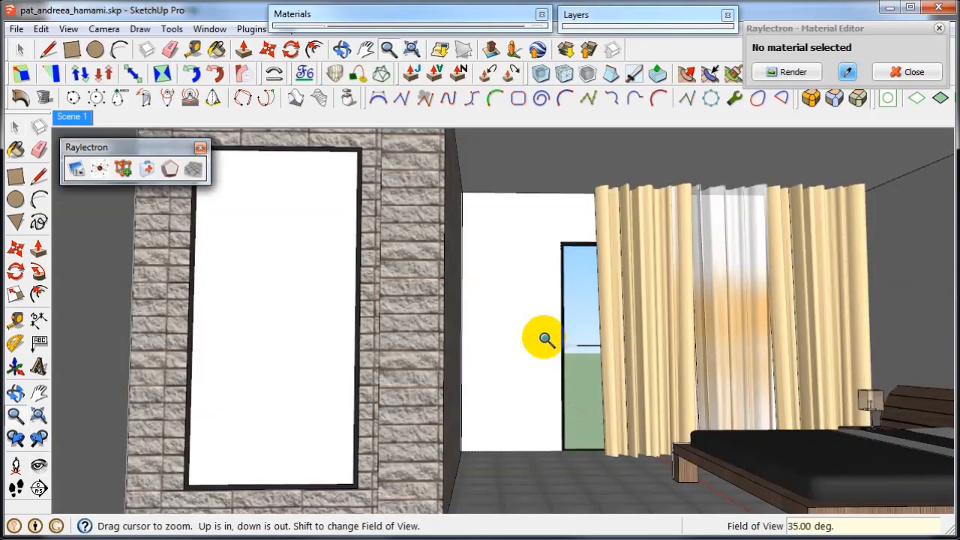
{"action": "left_click", "coordinate": [412, 49]}
{"action": "middle_click_drag", "start_coordinate": [525, 295], "coordinate": [553, 300]}
{"action": "key", "text": "space"}
{"action": "scroll", "coordinate": [562, 300], "scroll_direction": "up", "scroll_amount": 2}
{"action": "scroll", "coordinate": [562, 300], "scroll_direction": "down", "scroll_amount": 1}
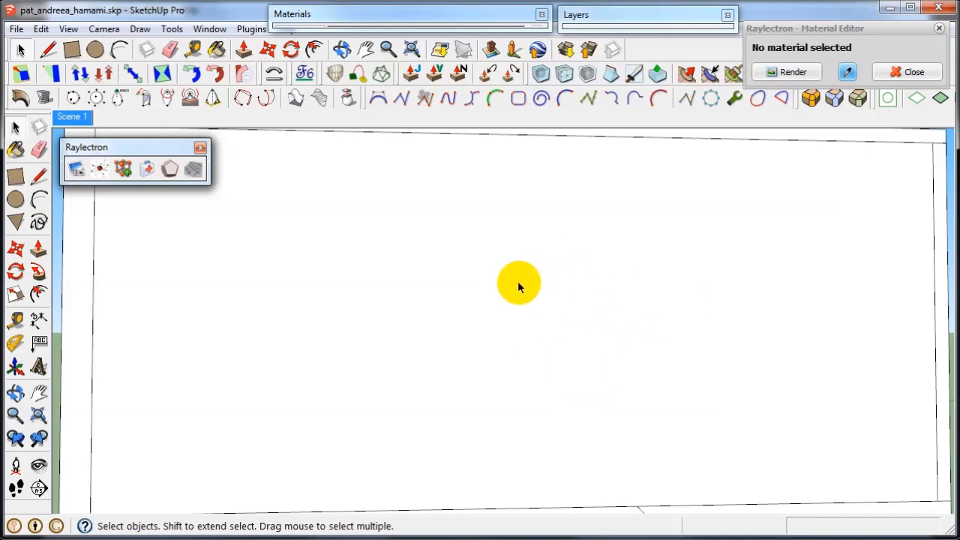
{"action": "left_click", "coordinate": [795, 72]}
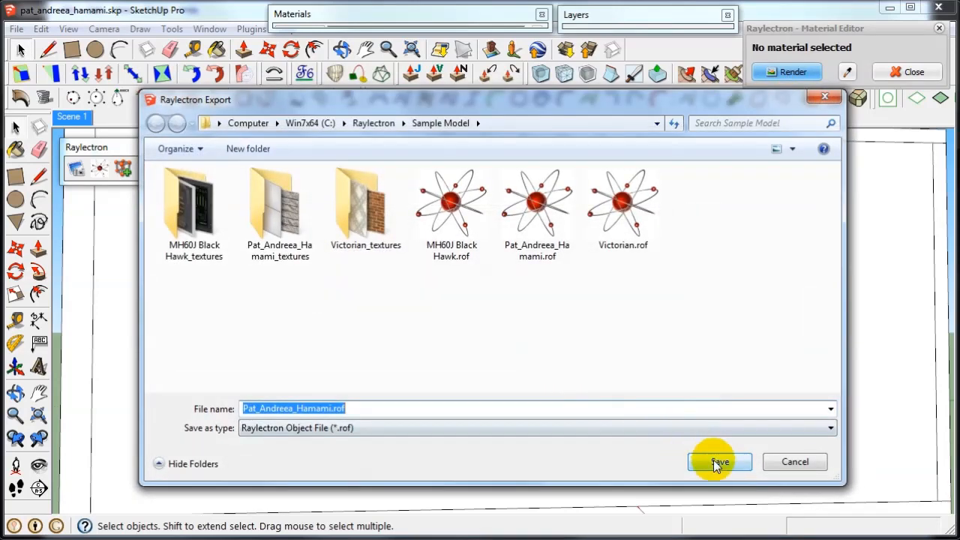
{"action": "left_click", "coordinate": [717, 462]}
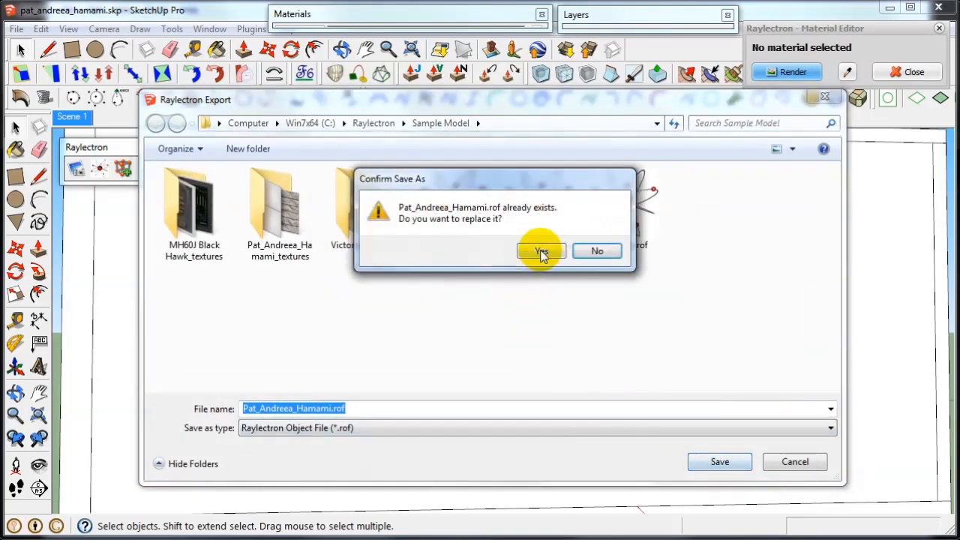
{"action": "left_click", "coordinate": [543, 251]}
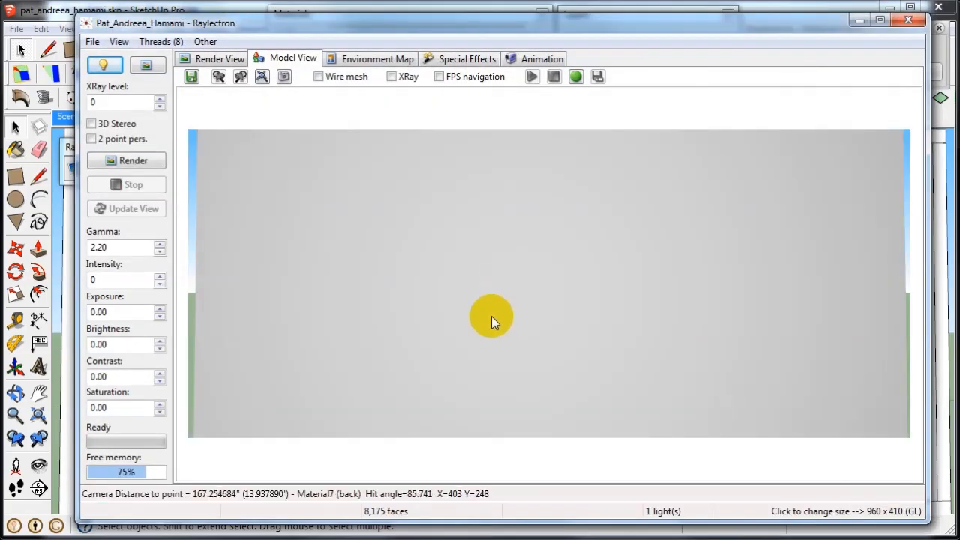
Enlarge the render viewport to 988 x 521 and frame the whole closed room from outside.
{"action": "left_click", "coordinate": [119, 41]}
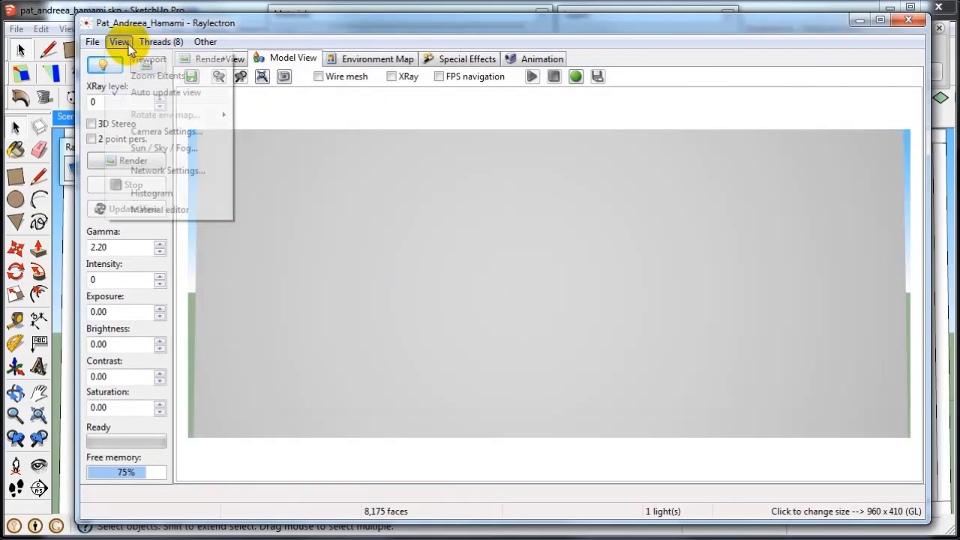
{"action": "mouse_move", "coordinate": [160, 58]}
{"action": "left_click", "coordinate": [274, 76]}
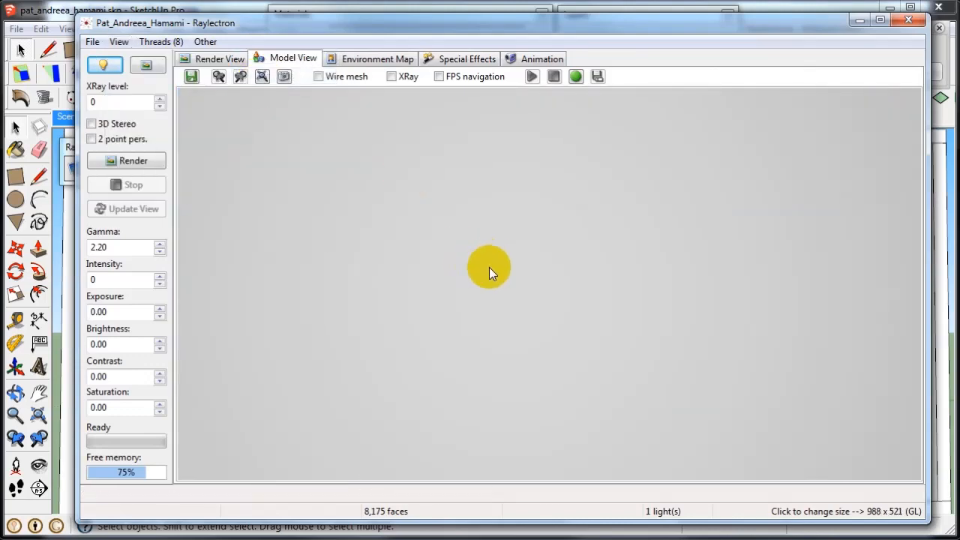
{"action": "scroll", "coordinate": [489, 265], "scroll_direction": "down", "scroll_amount": 3}
{"action": "mouse_move", "coordinate": [490, 268]}
{"action": "middle_mouse_down"}
{"action": "mouse_move", "coordinate": [551, 276]}
{"action": "mouse_move", "coordinate": [495, 279]}
{"action": "mouse_move", "coordinate": [496, 268]}
{"action": "middle_mouse_up"}
Switch the light sources from artificial lights to sun and sky (daylight), test-render the closed room and stop the render.
{"action": "left_click", "coordinate": [106, 65]}
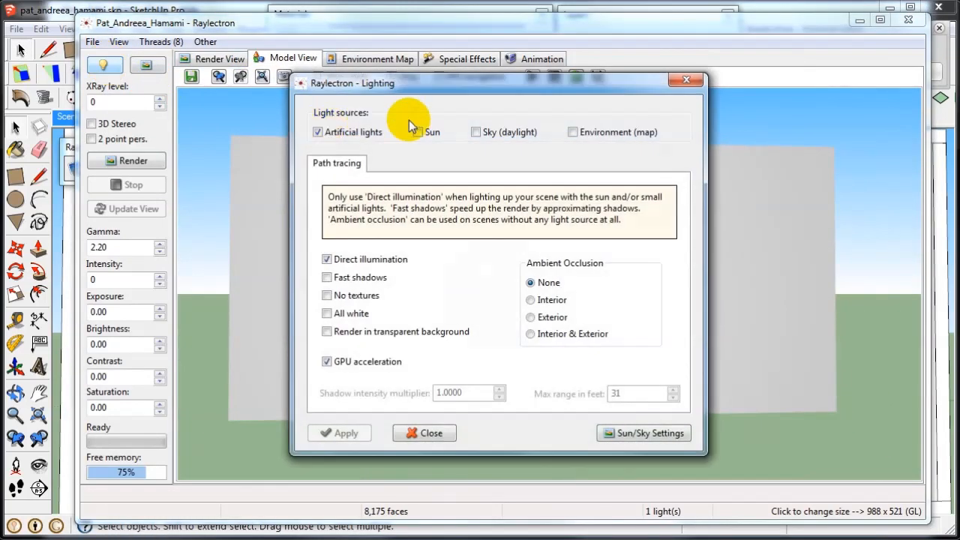
{"action": "left_click", "coordinate": [353, 139]}
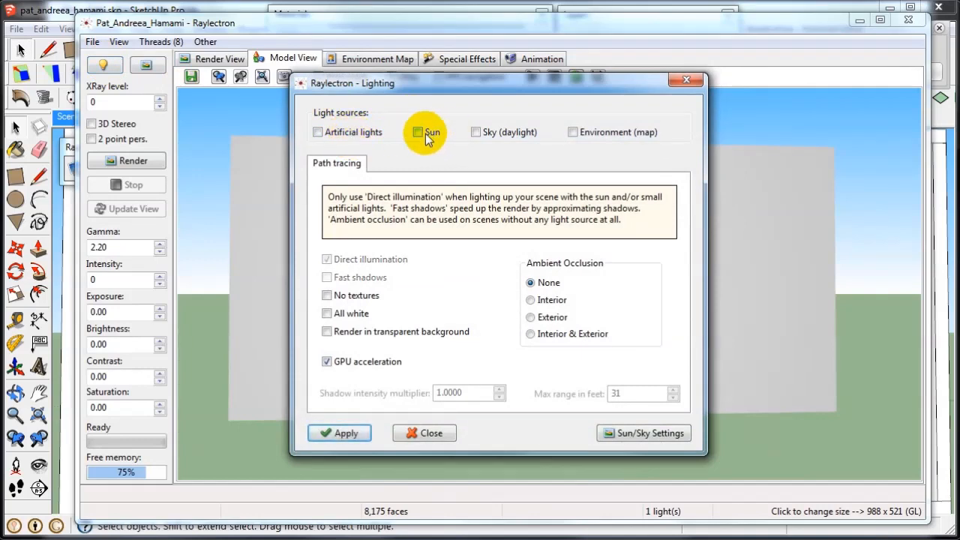
{"action": "left_click", "coordinate": [491, 133]}
{"action": "left_click", "coordinate": [367, 434]}
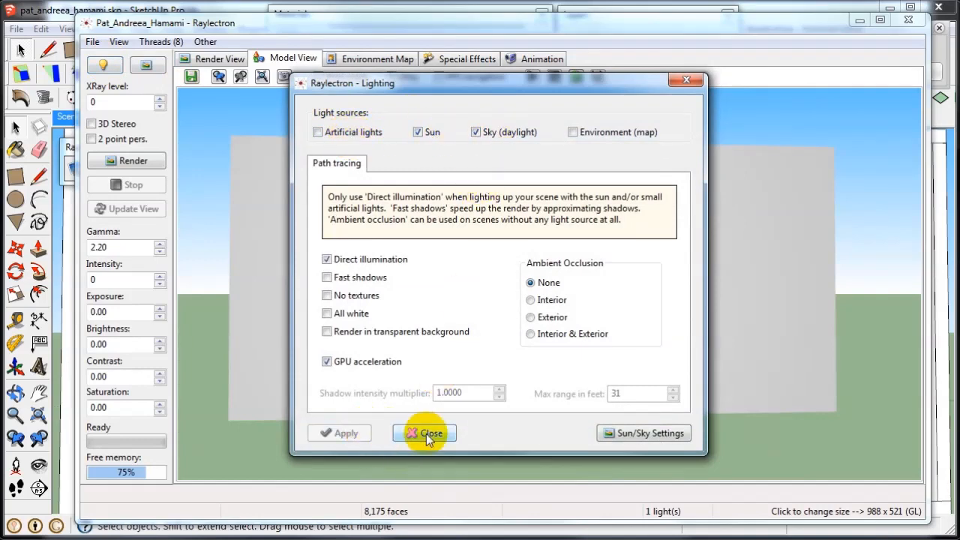
{"action": "left_click", "coordinate": [426, 434]}
{"action": "left_click", "coordinate": [150, 161]}
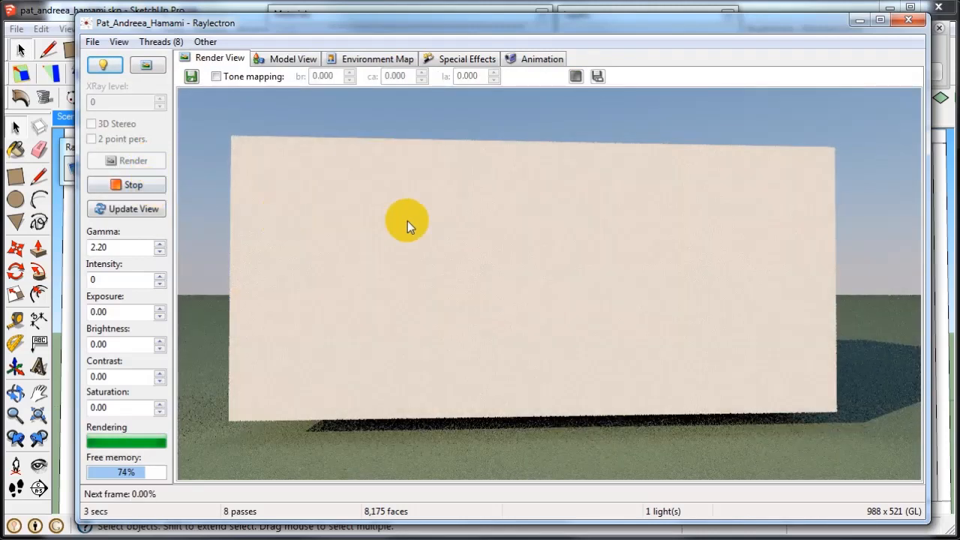
{"action": "left_click", "coordinate": [154, 186]}
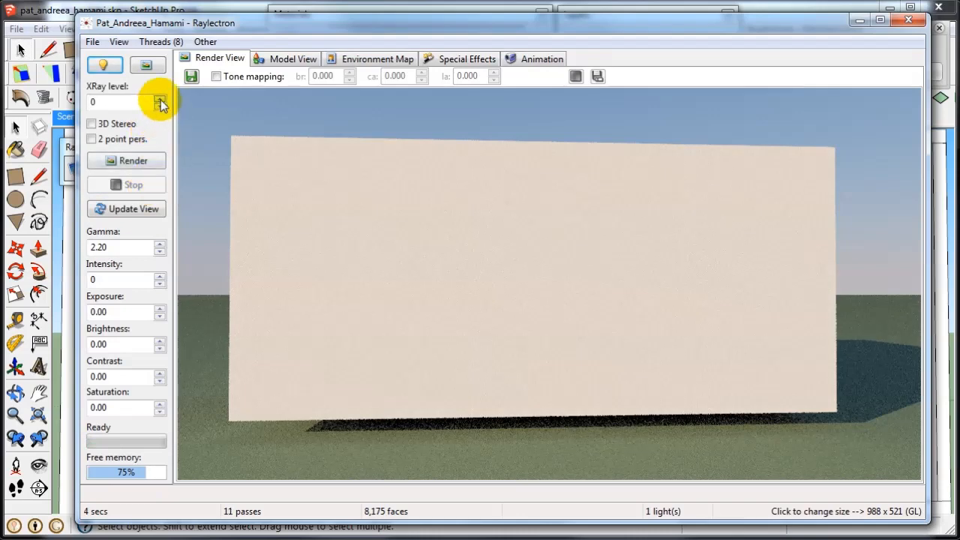
Set the XRay level to 2, render the room through its front wall and stop the render.
{"action": "left_click", "coordinate": [129, 159]}
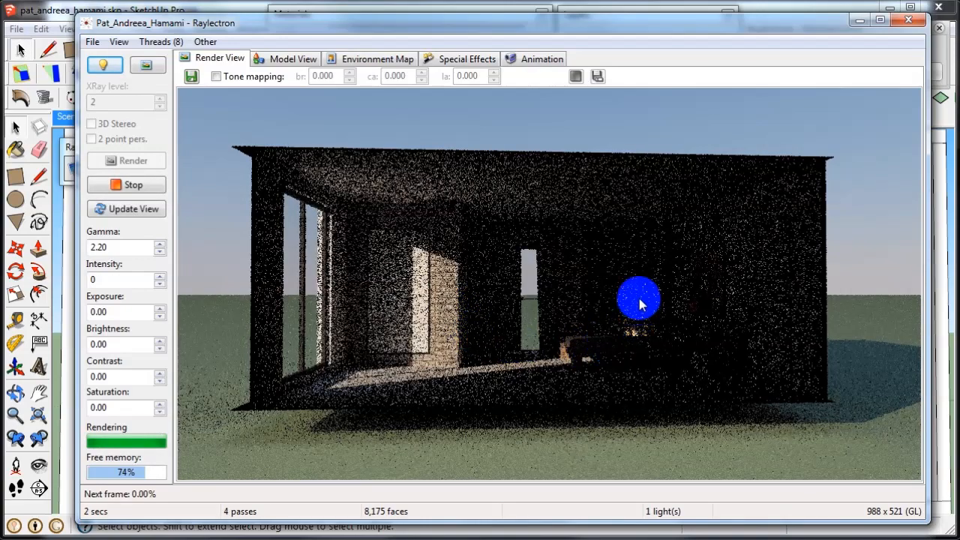
{"action": "left_click", "coordinate": [123, 166]}
{"action": "left_click", "coordinate": [154, 186]}
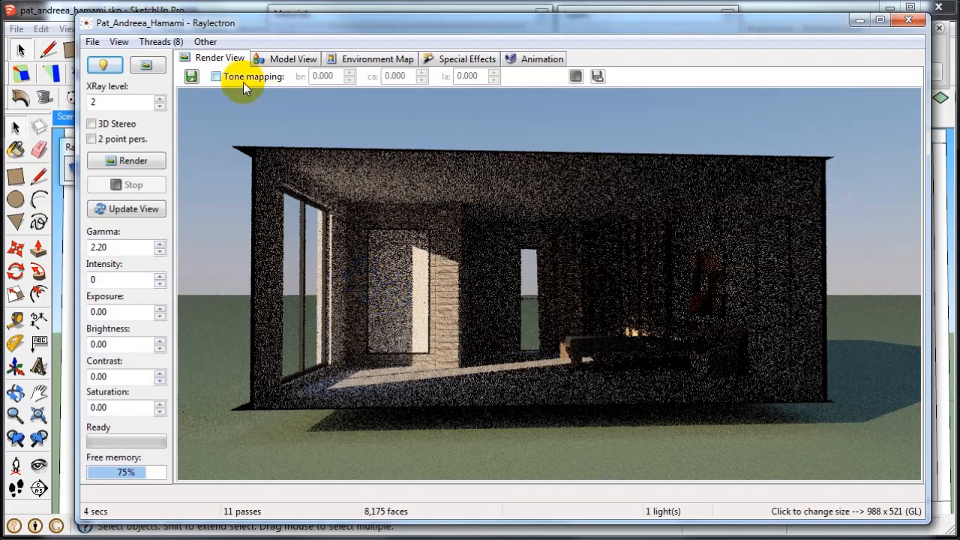
Open the material editor beside the model view and turn on XRay display to expose the room's interior.
{"action": "left_click", "coordinate": [119, 42]}
{"action": "left_click", "coordinate": [160, 210]}
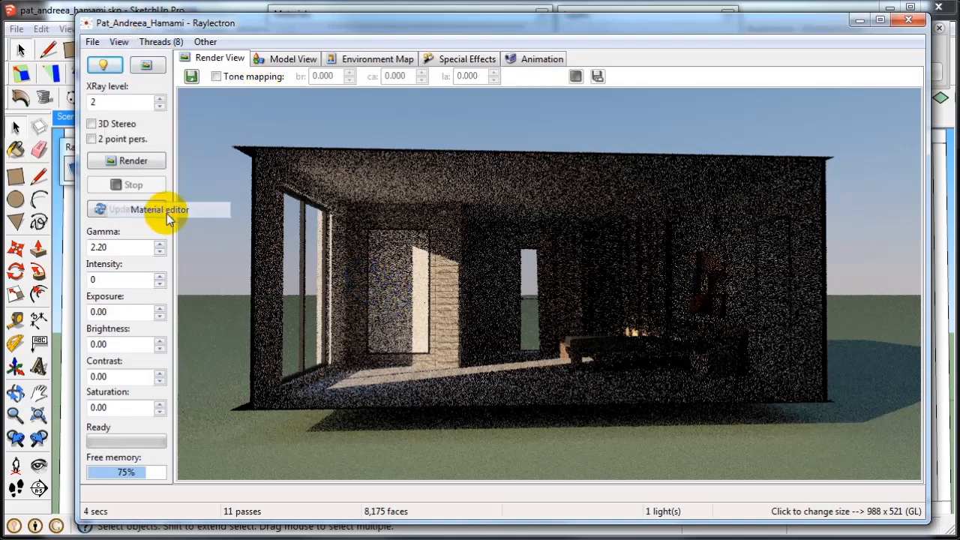
{"action": "left_click", "coordinate": [265, 59]}
{"action": "left_click_drag", "start_coordinate": [43, 15], "coordinate": [732, 52]}
{"action": "left_click", "coordinate": [391, 77]}
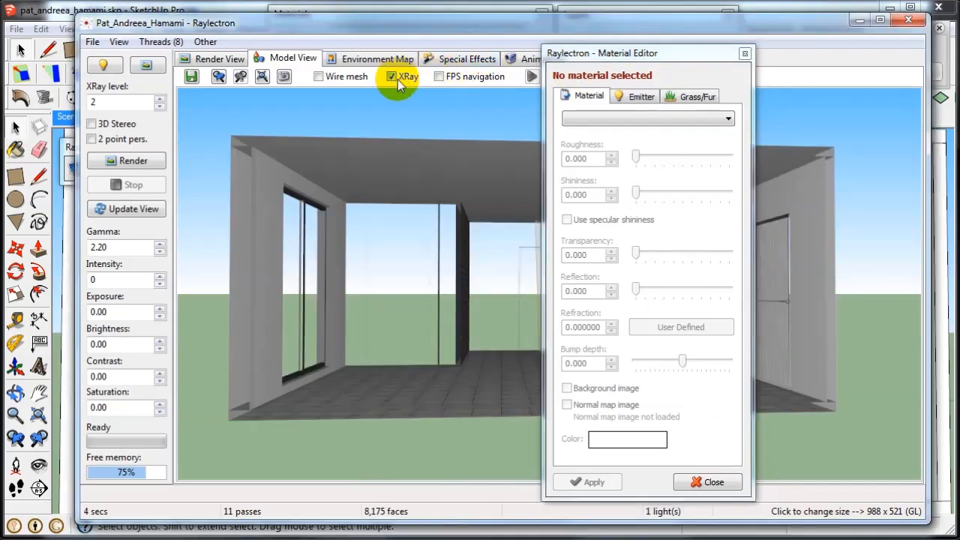
Set the reflection of Material1, the panel on the stone wall, to 100 and apply it.
{"action": "left_click", "coordinate": [399, 290]}
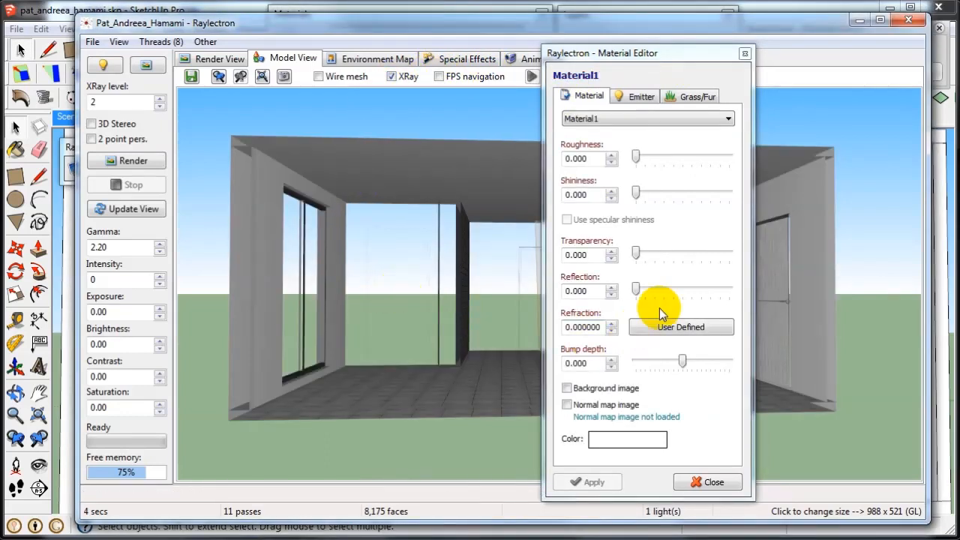
{"action": "left_click_drag", "start_coordinate": [636, 291], "coordinate": [732, 289]}
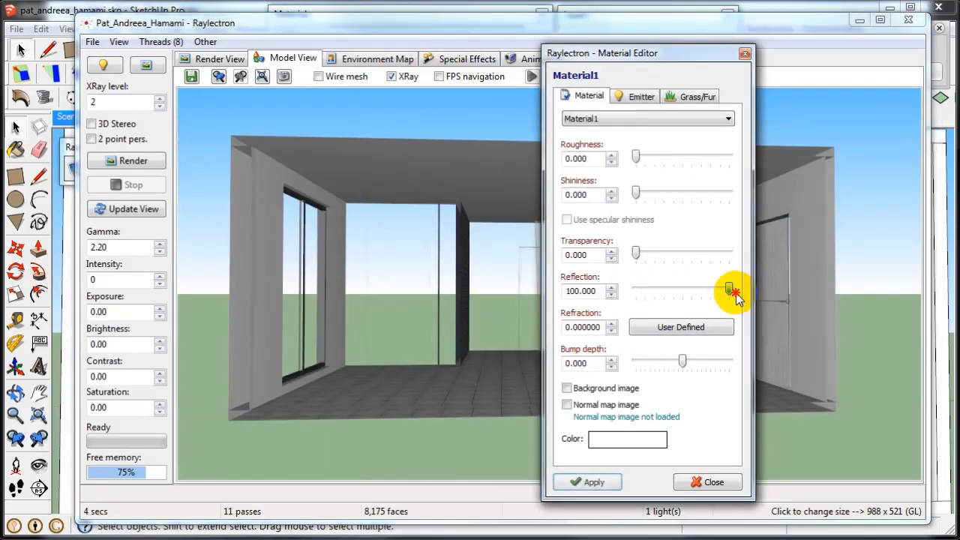
{"action": "left_click", "coordinate": [597, 481]}
{"action": "left_click", "coordinate": [696, 482]}
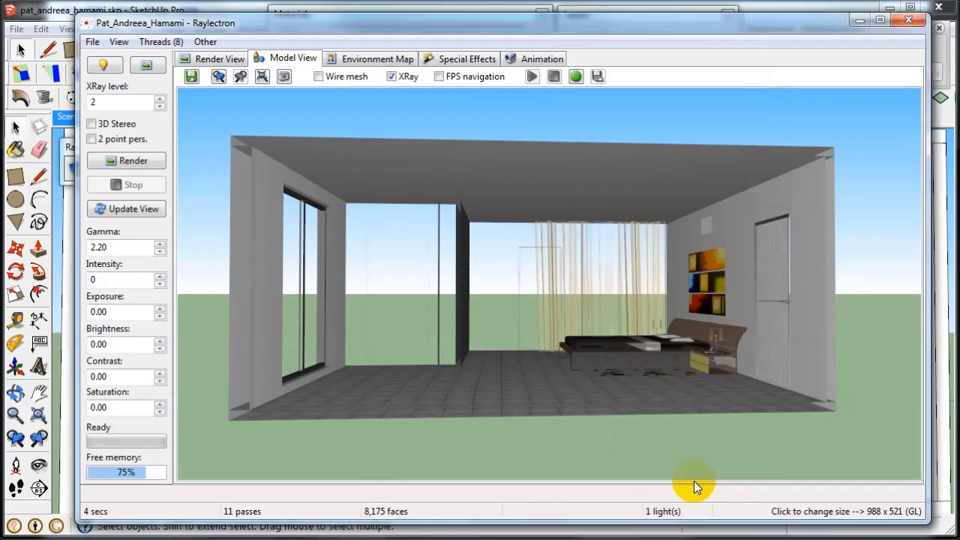
Render the room with the reflective panel, enable tone mapping and stop the render.
{"action": "left_click", "coordinate": [133, 163]}
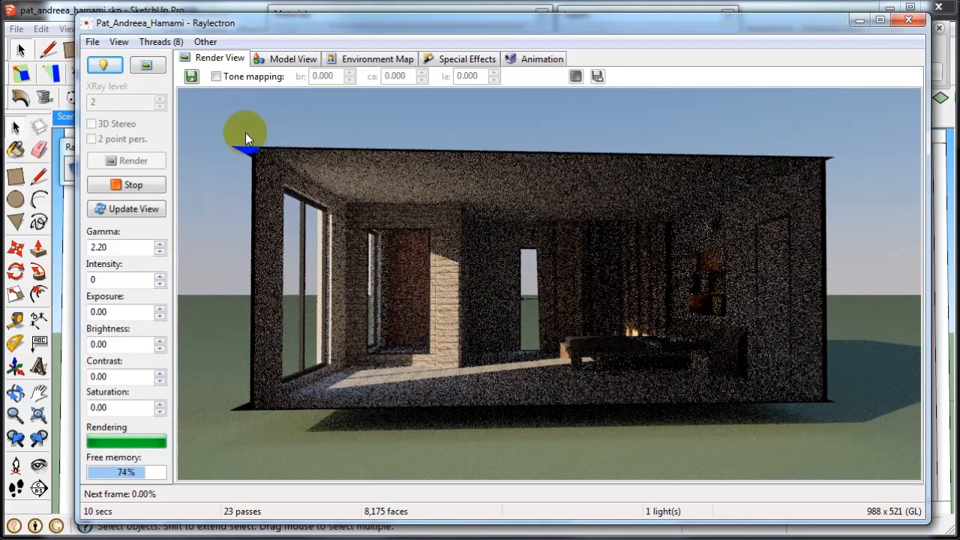
{"action": "left_click", "coordinate": [231, 75]}
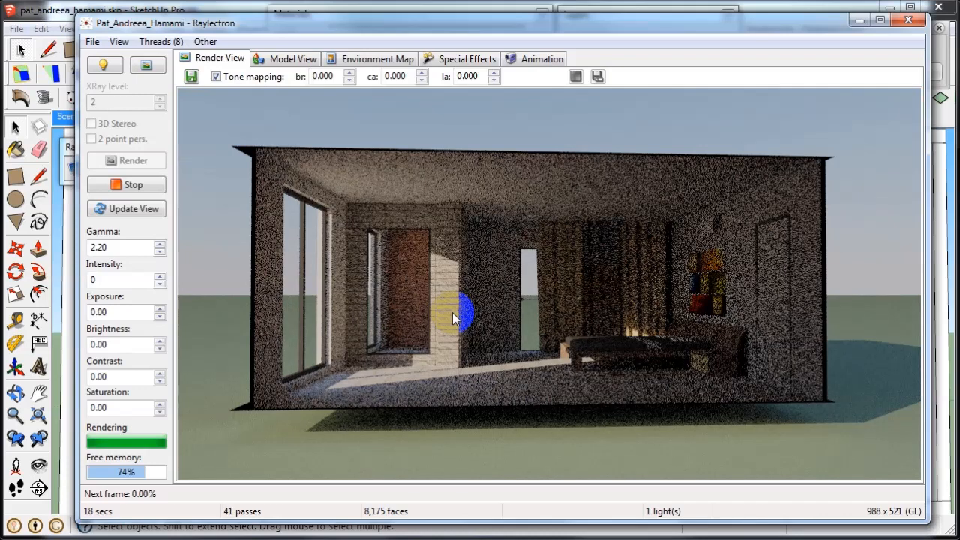
{"action": "left_click", "coordinate": [147, 189]}
Return to the model view and replace the XRay display with the wire mesh display.
{"action": "left_click", "coordinate": [282, 63]}
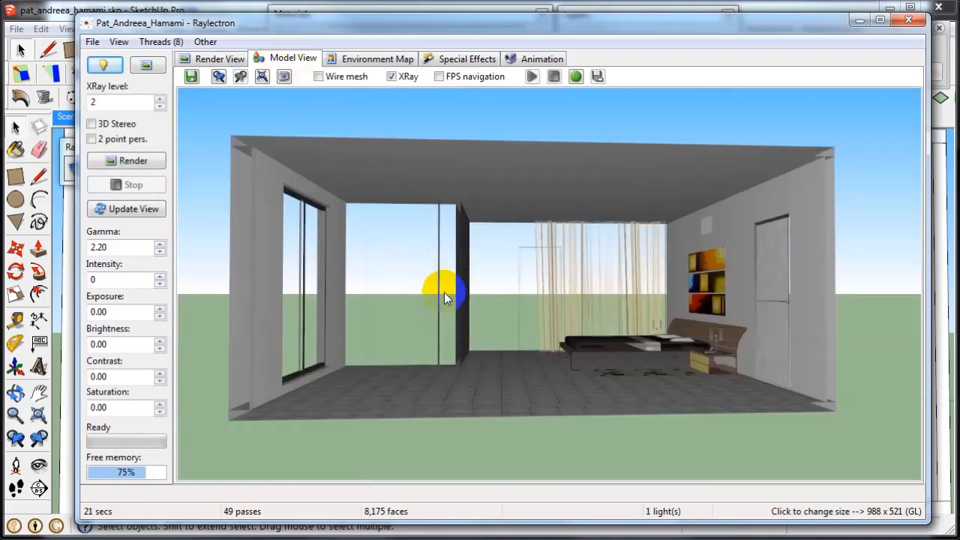
{"action": "left_click_drag", "start_coordinate": [442, 291], "coordinate": [492, 306]}
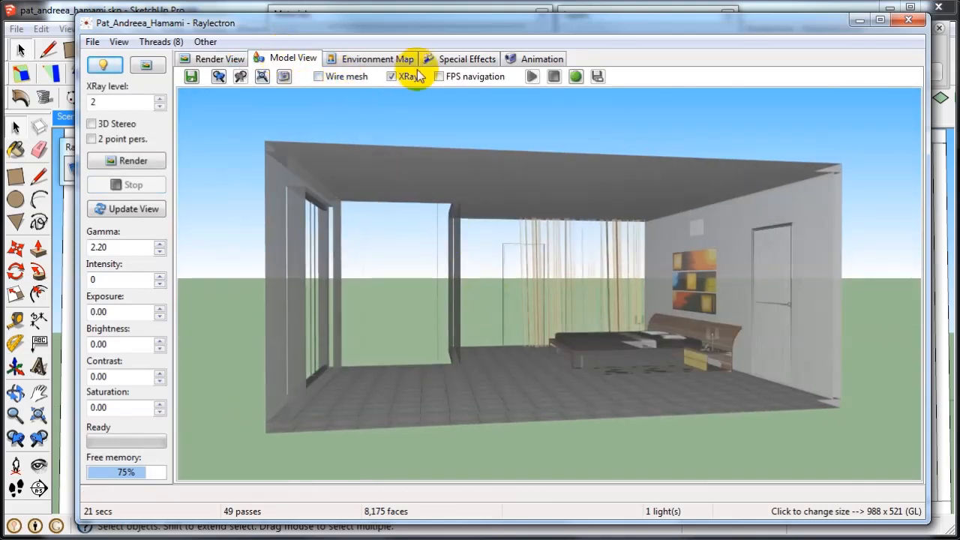
{"action": "left_click", "coordinate": [409, 78]}
{"action": "left_click", "coordinate": [347, 78]}
Frame the room's interior more closely in wire mesh, with the window, wall panel, curtains and bed in view.
{"action": "left_click_drag", "start_coordinate": [492, 256], "coordinate": [481, 278]}
{"action": "scroll", "coordinate": [513, 291], "scroll_direction": "up", "scroll_amount": 2}
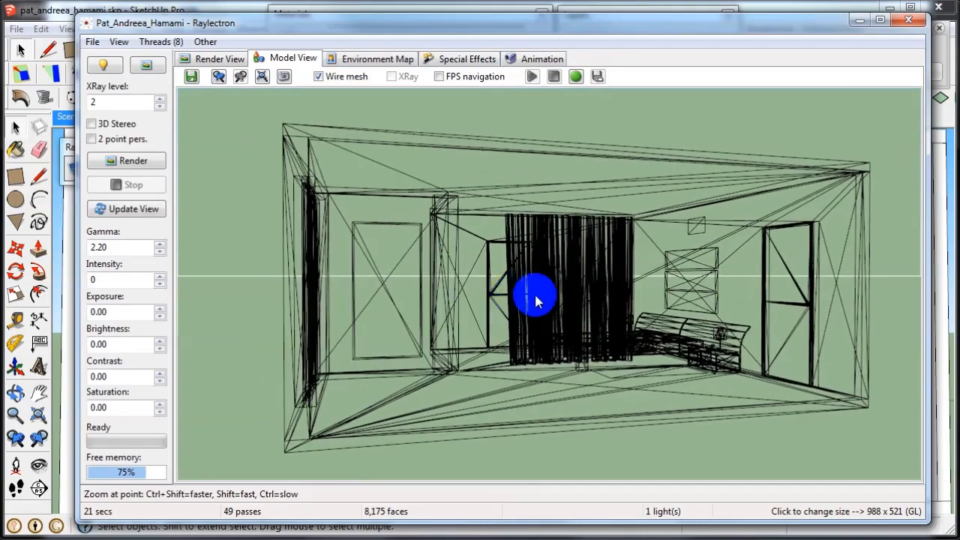
{"action": "scroll", "coordinate": [573, 306], "scroll_direction": "up", "scroll_amount": 1}
{"action": "scroll", "coordinate": [573, 308], "scroll_direction": "up", "scroll_amount": 3}
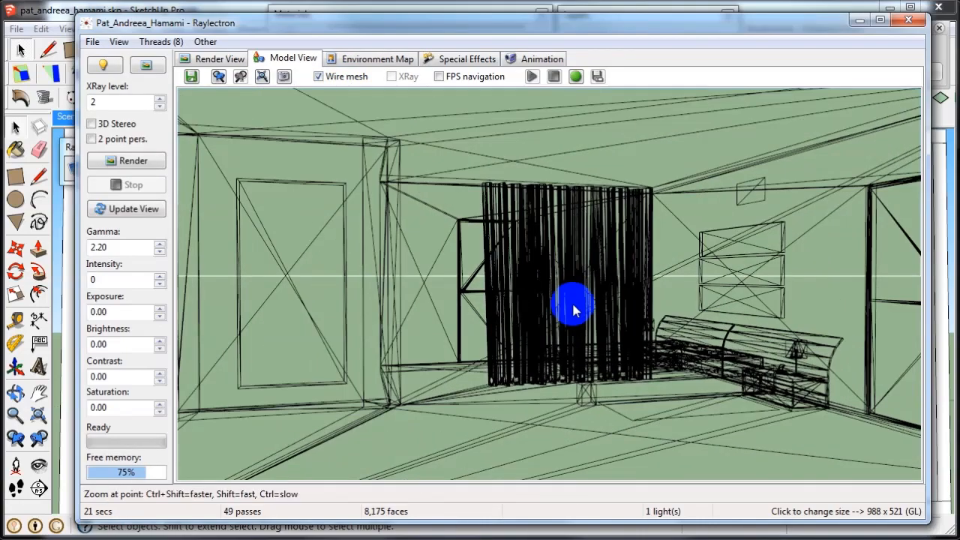
{"action": "scroll", "coordinate": [573, 306], "scroll_direction": "down", "scroll_amount": 2}
{"action": "left_click_drag", "start_coordinate": [550, 304], "coordinate": [524, 302]}
{"action": "middle_click_drag", "start_coordinate": [541, 300], "coordinate": [562, 304]}
{"action": "left_click_drag", "start_coordinate": [562, 308], "coordinate": [448, 306]}
{"action": "middle_click_drag", "start_coordinate": [448, 307], "coordinate": [508, 319]}
{"action": "scroll", "coordinate": [499, 314], "scroll_direction": "down", "scroll_amount": 1}
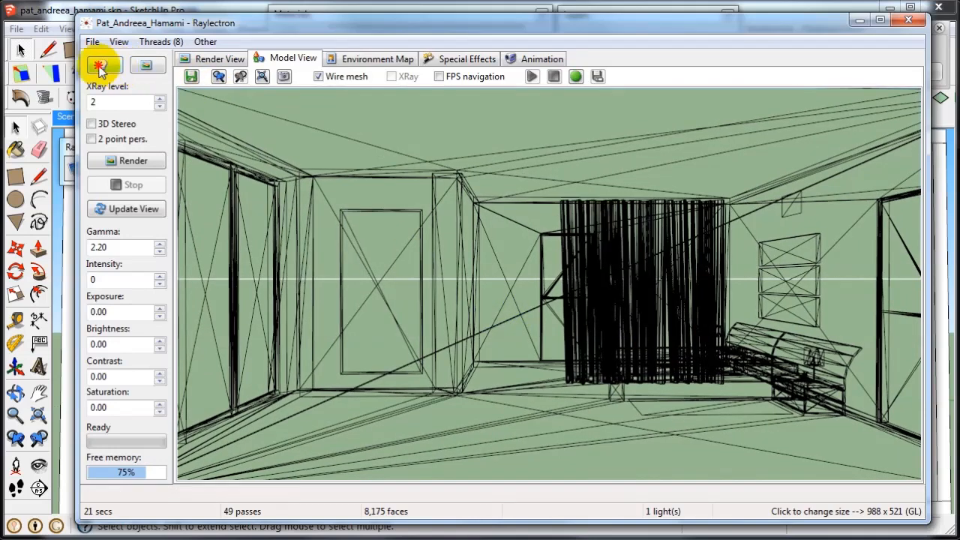
Set artificial lights as the only light source, with sun and sky daylight off, and apply the lighting.
{"action": "left_click", "coordinate": [102, 65]}
{"action": "left_click", "coordinate": [319, 131]}
{"action": "left_click", "coordinate": [420, 132]}
{"action": "left_click", "coordinate": [480, 132]}
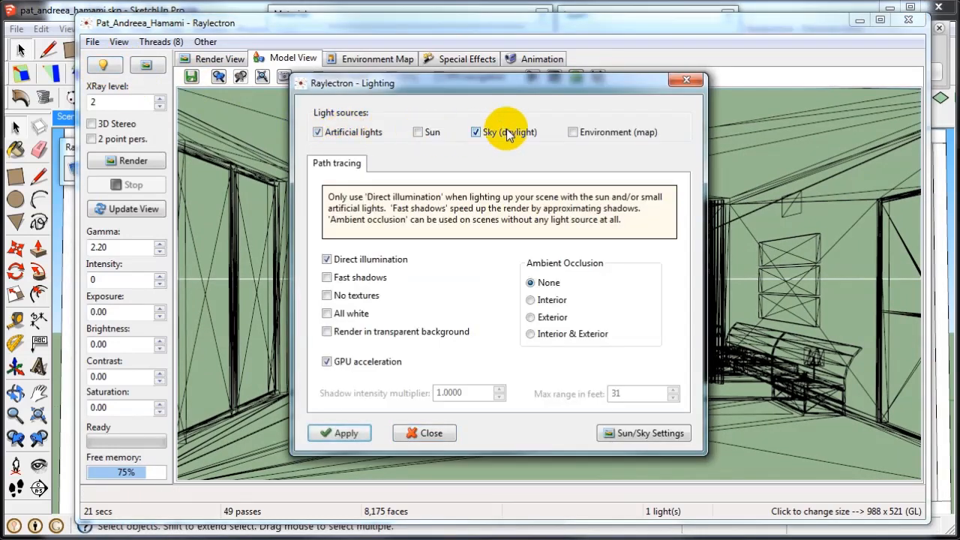
{"action": "left_click", "coordinate": [346, 433]}
{"action": "left_click", "coordinate": [420, 433]}
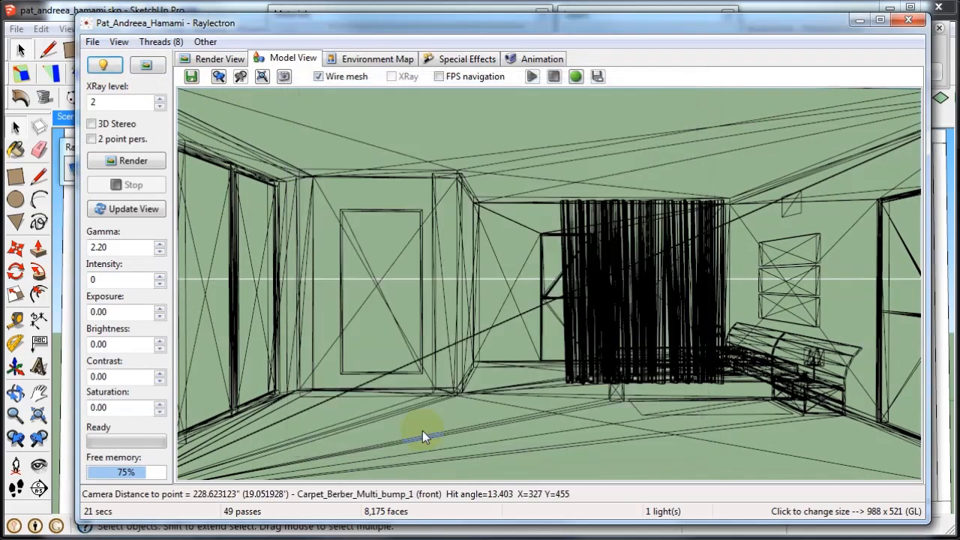
Render the room under artificial light, compare it without and with tone mapping, and stop the render.
{"action": "left_click", "coordinate": [213, 63]}
{"action": "left_click", "coordinate": [147, 163]}
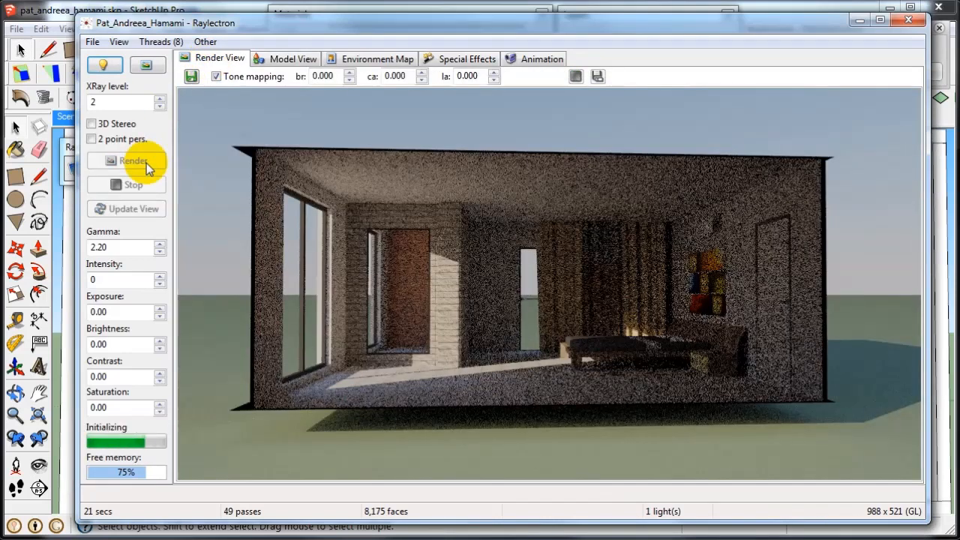
{"action": "left_click", "coordinate": [223, 309]}
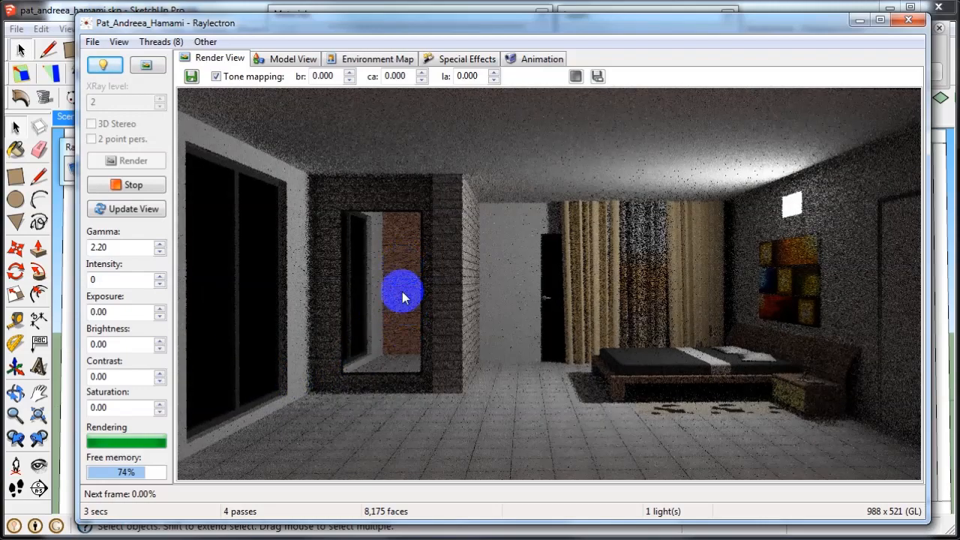
{"action": "left_click", "coordinate": [264, 77]}
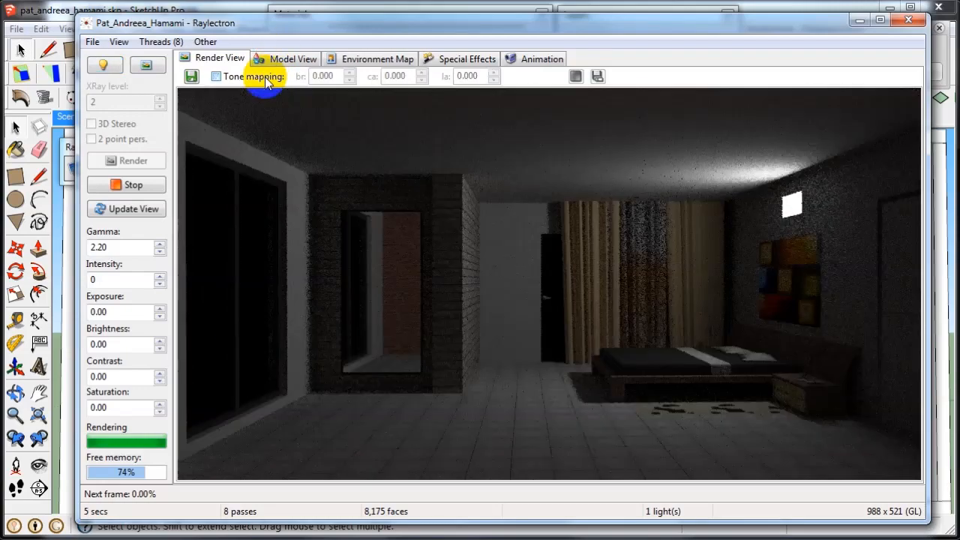
{"action": "left_click", "coordinate": [266, 77]}
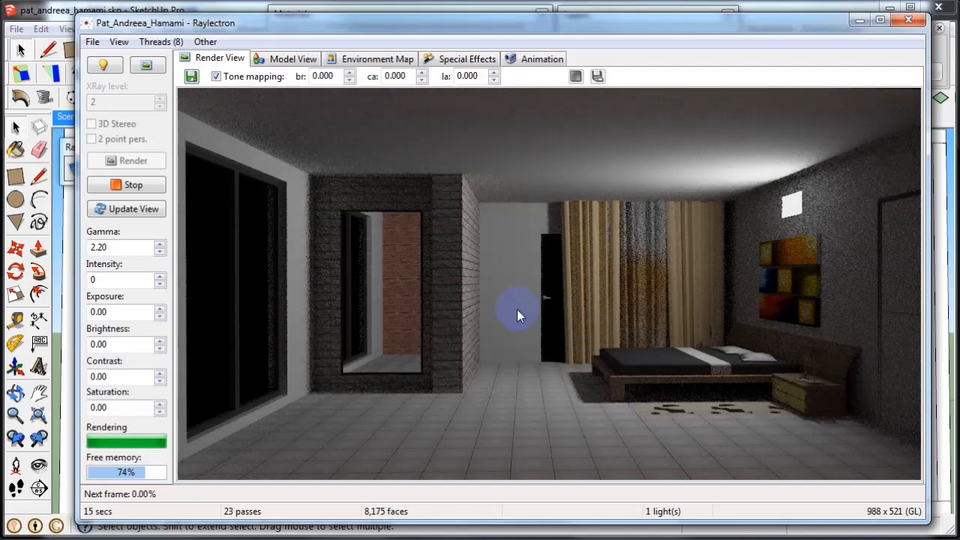
{"action": "left_click", "coordinate": [134, 185]}
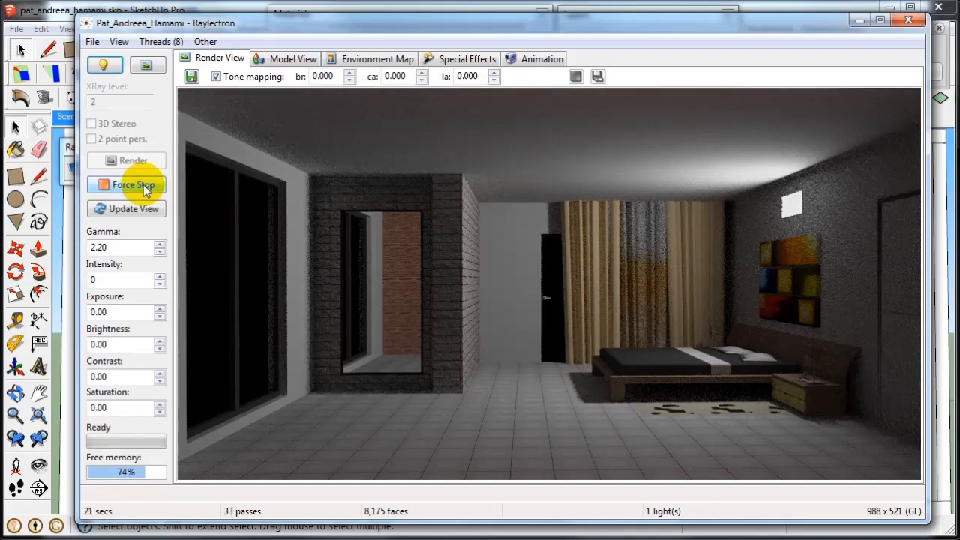
Close the render window and open the recent model raylectron_ball.skp in SketchUp.
{"action": "left_click", "coordinate": [909, 19]}
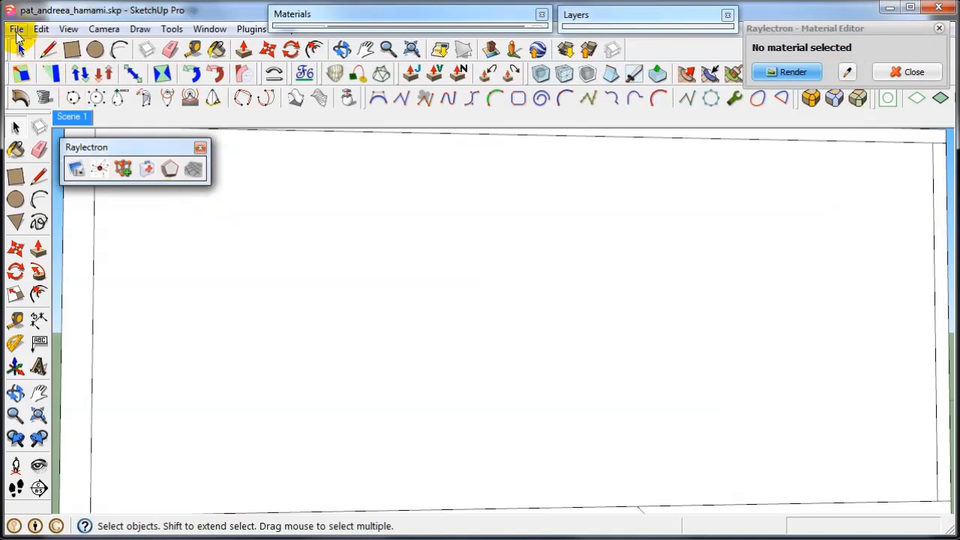
{"action": "left_click", "coordinate": [16, 28]}
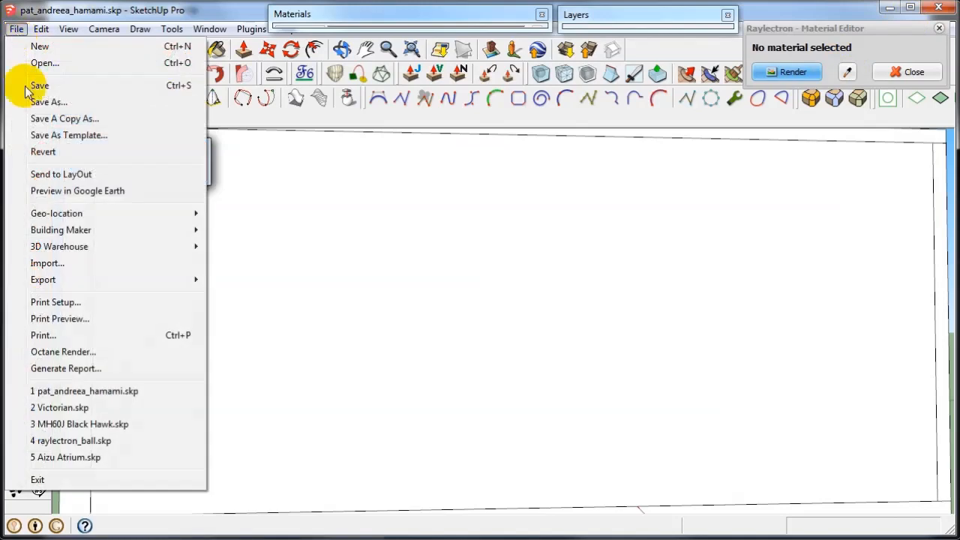
{"action": "left_click", "coordinate": [93, 442]}
{"action": "left_click", "coordinate": [491, 309]}
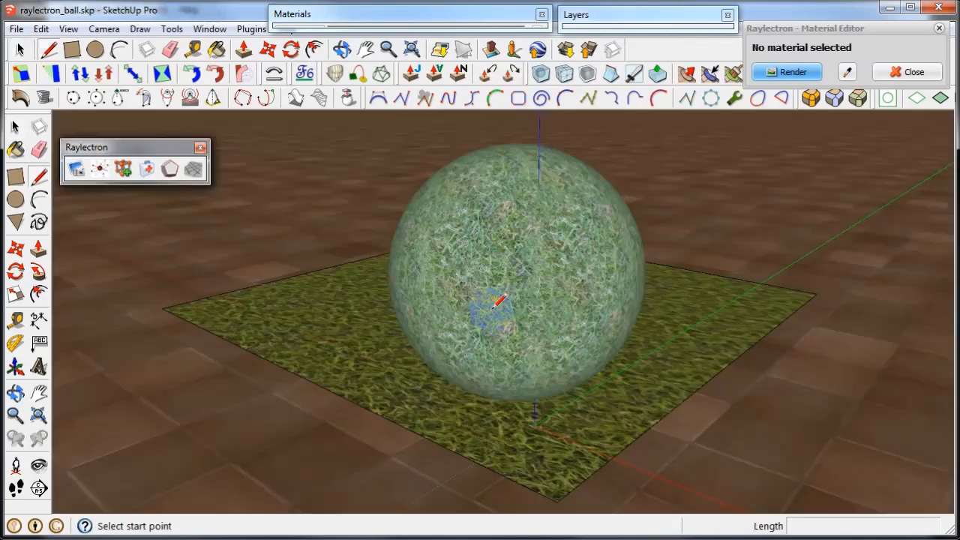
Pick the ball's material for editing and examine its Grass/Fur length, width, tilt, pull and blade density settings.
{"action": "key", "text": "space"}
{"action": "left_click", "coordinate": [849, 73]}
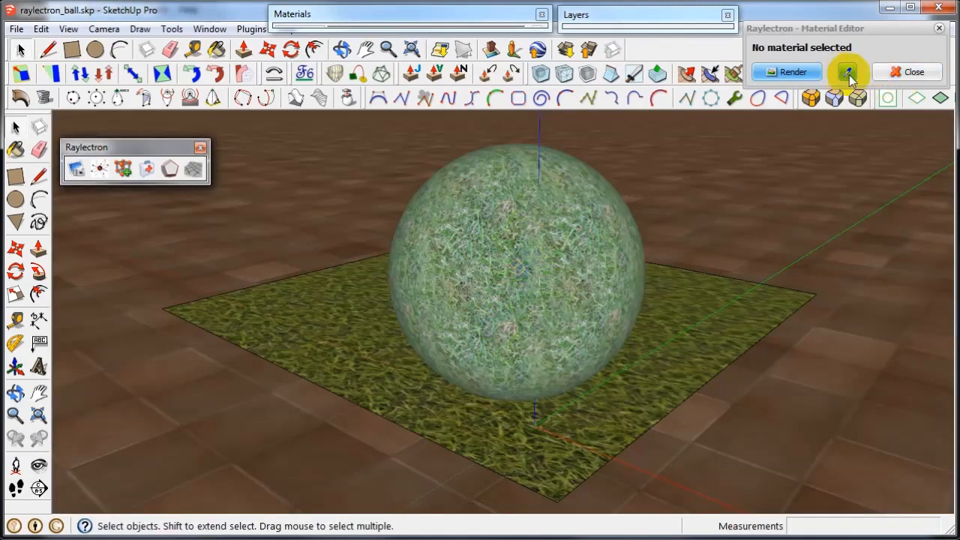
{"action": "left_click", "coordinate": [560, 251]}
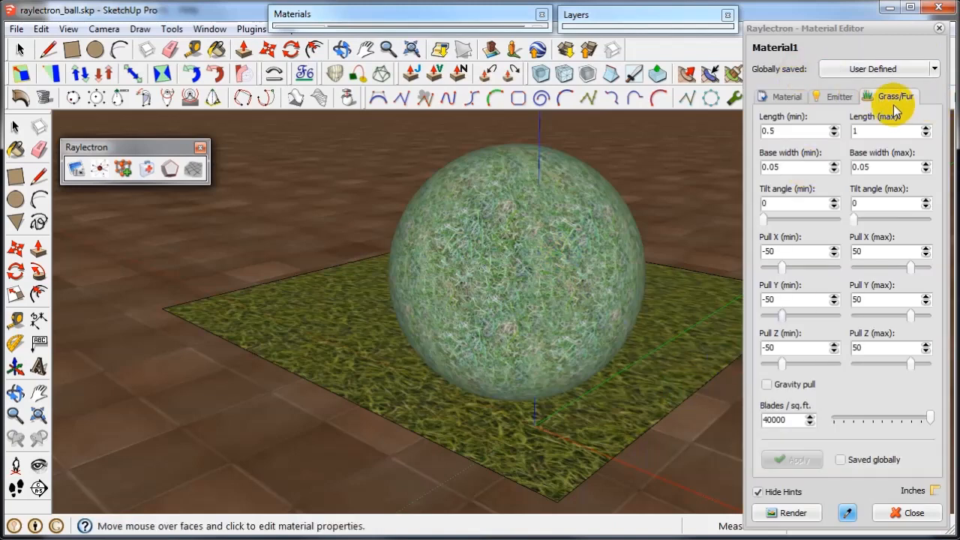
{"action": "left_click", "coordinate": [510, 270]}
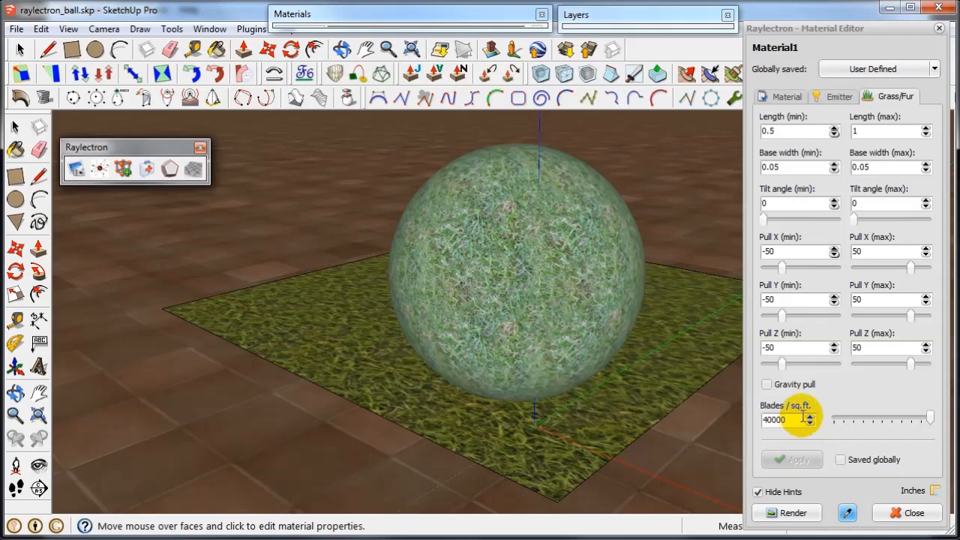
{"action": "left_click", "coordinate": [590, 380]}
Export the grass ball model for rendering as raylectron_ball.rof and set the viewport to Fit to view.
{"action": "left_click", "coordinate": [793, 515]}
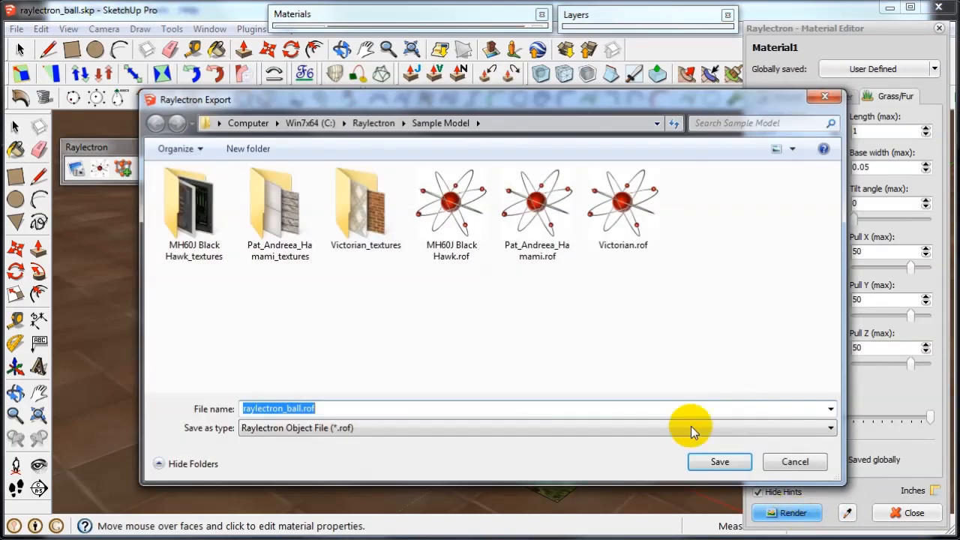
{"action": "left_click", "coordinate": [717, 463]}
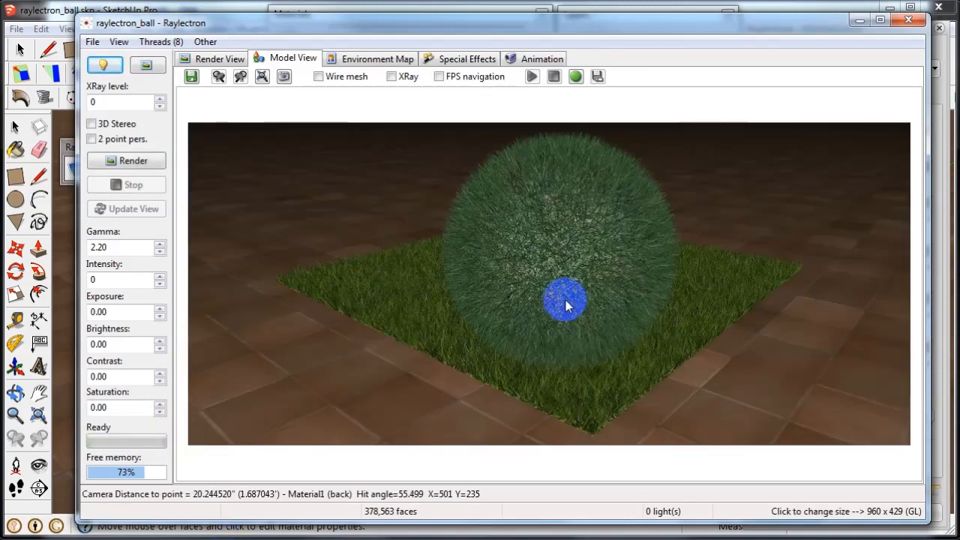
{"action": "left_click", "coordinate": [120, 42]}
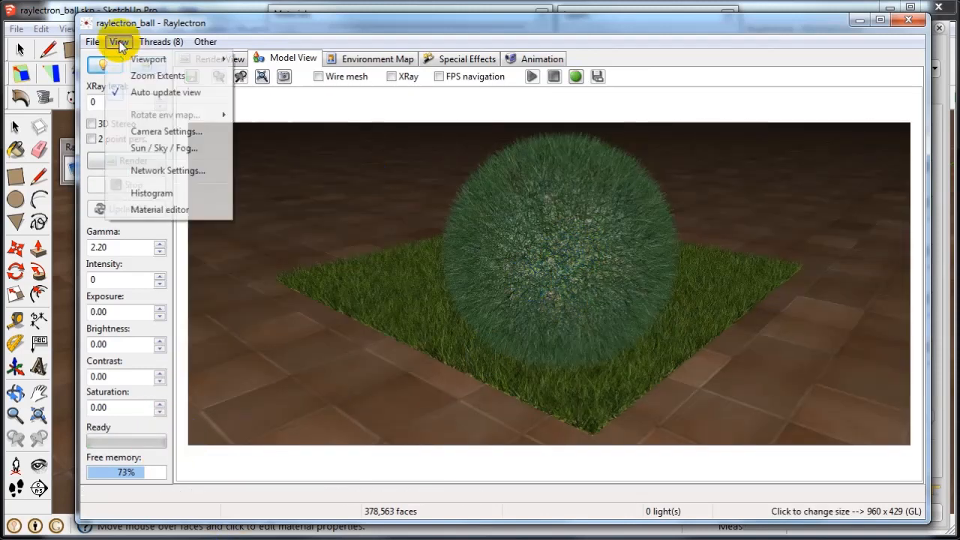
{"action": "mouse_move", "coordinate": [165, 58]}
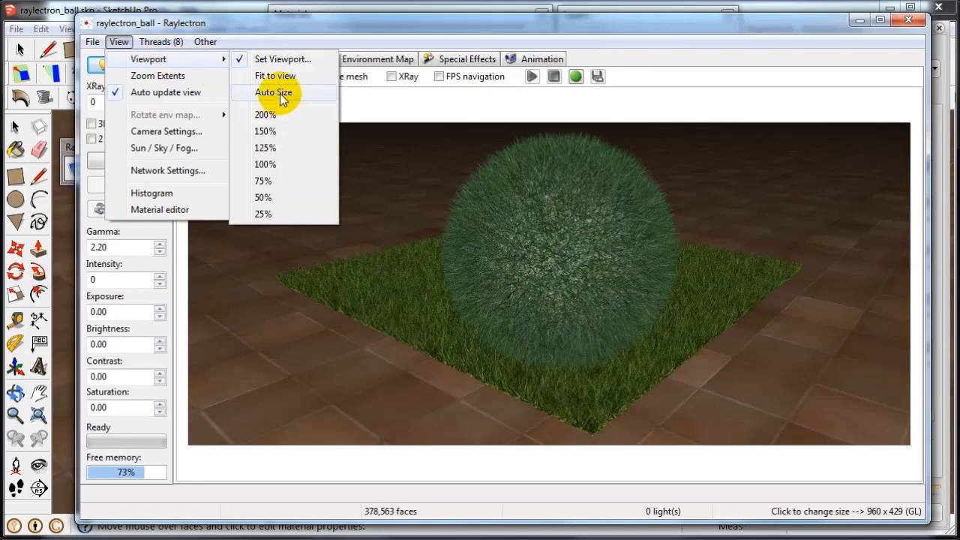
{"action": "left_click", "coordinate": [275, 76]}
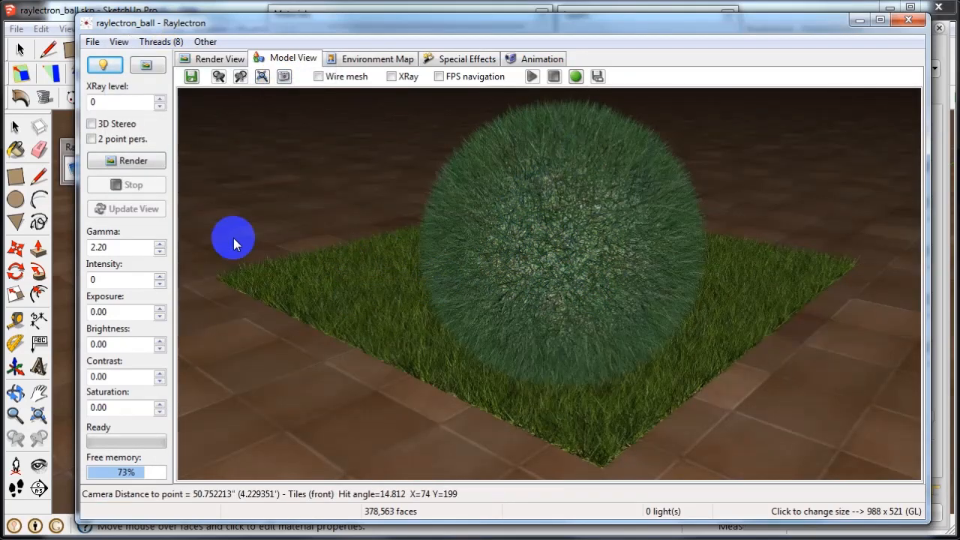
Review the sun and sky render settings and the scene's light sources, and close the dialogs.
{"action": "left_click", "coordinate": [133, 168]}
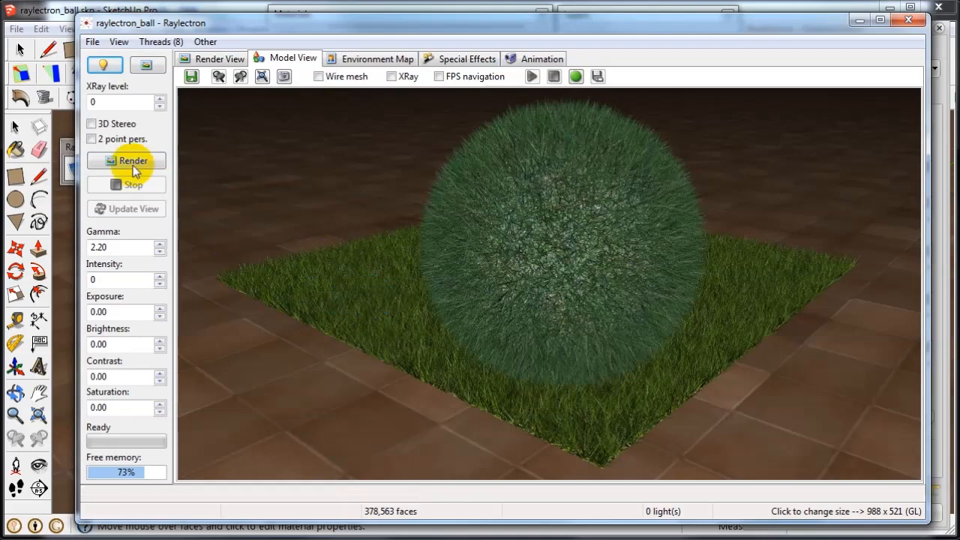
{"action": "left_click", "coordinate": [142, 66]}
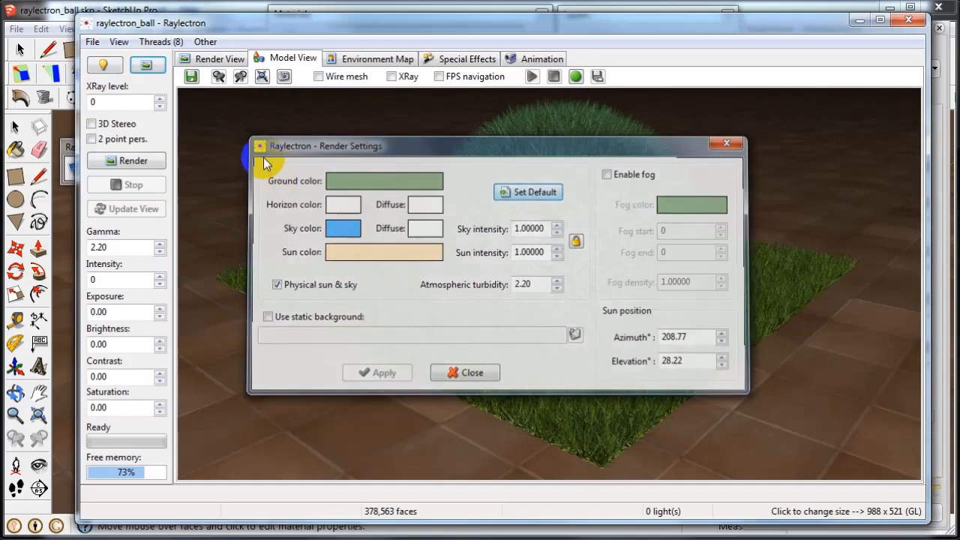
{"action": "left_click", "coordinate": [101, 65]}
{"action": "left_click", "coordinate": [441, 143]}
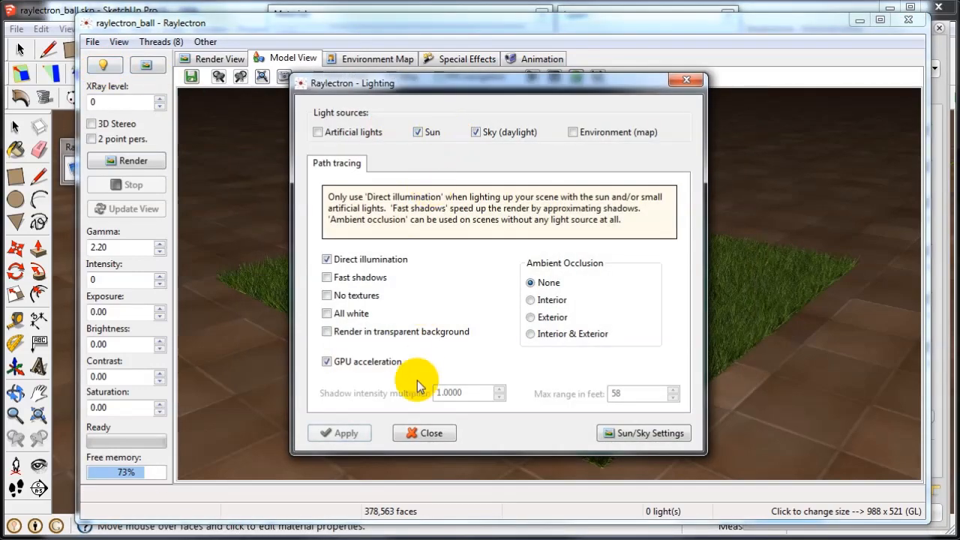
{"action": "left_click", "coordinate": [353, 433]}
{"action": "left_click", "coordinate": [428, 433]}
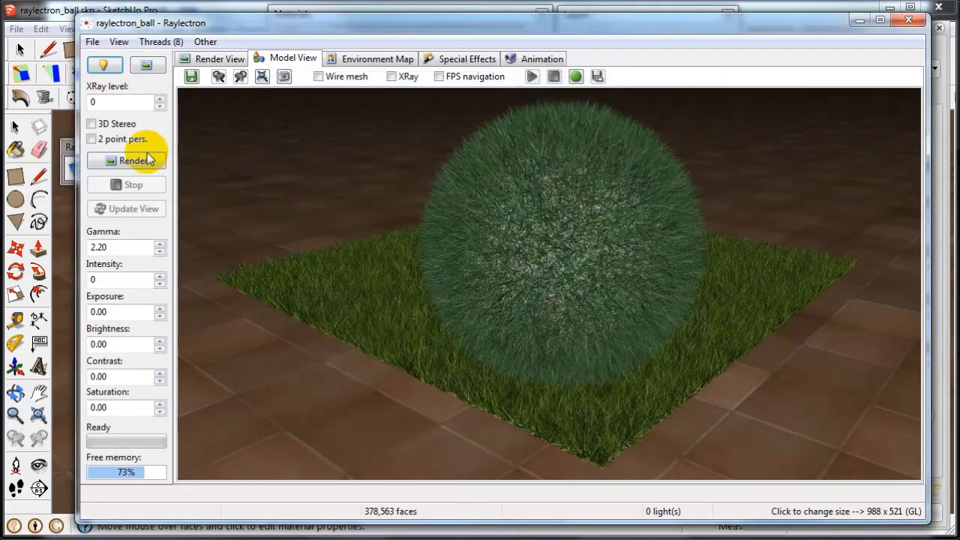
Bring up Raylectron's material editor over the scene, check the Tiles material's settings and close the editor.
{"action": "left_click", "coordinate": [120, 42]}
{"action": "left_click", "coordinate": [191, 210]}
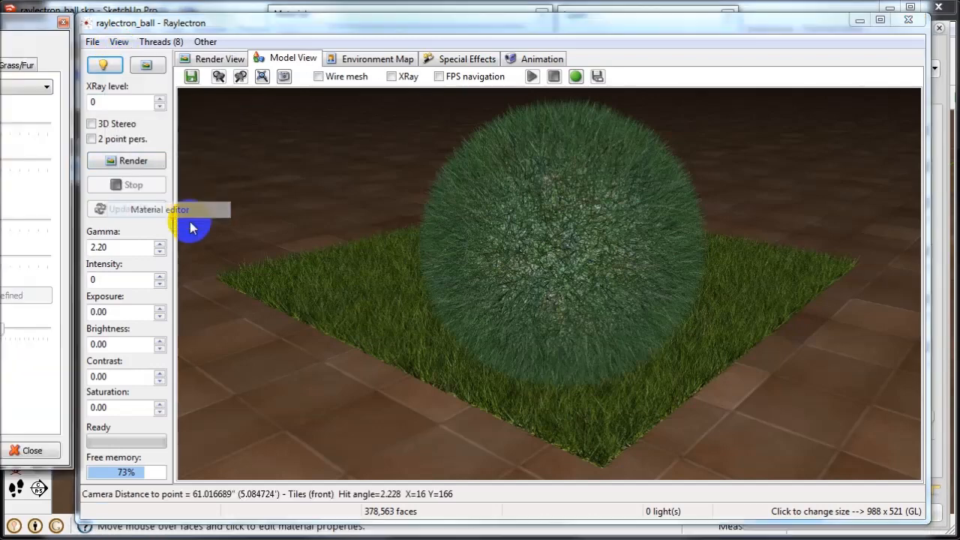
{"action": "left_click_drag", "start_coordinate": [22, 30], "coordinate": [602, 68]}
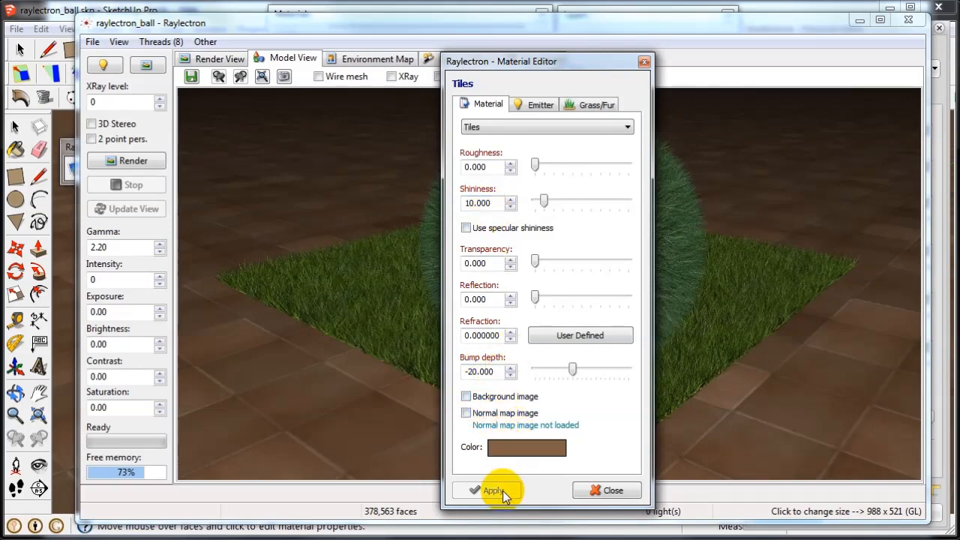
{"action": "left_click", "coordinate": [607, 490]}
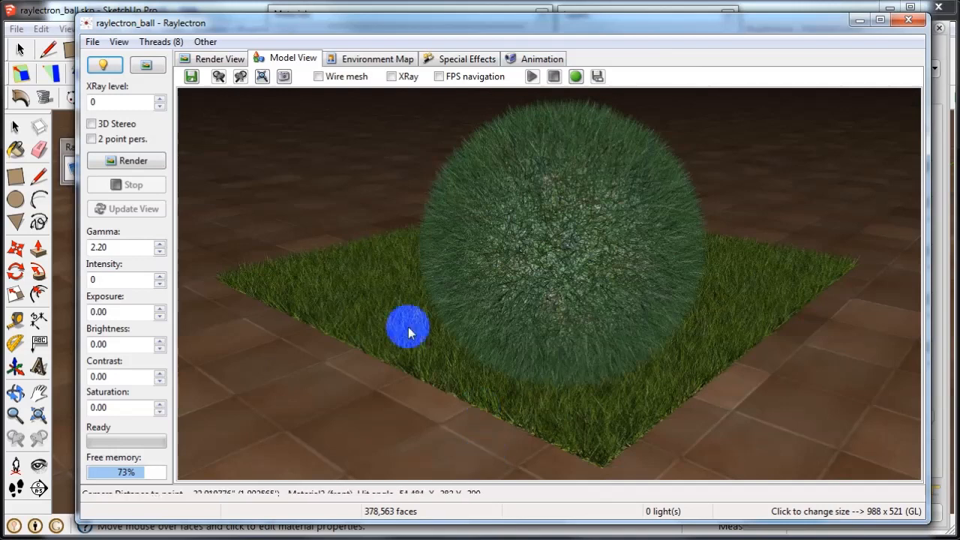
Start rendering the grass ball scene and turn off automatic updating of the render view.
{"action": "left_click", "coordinate": [145, 162]}
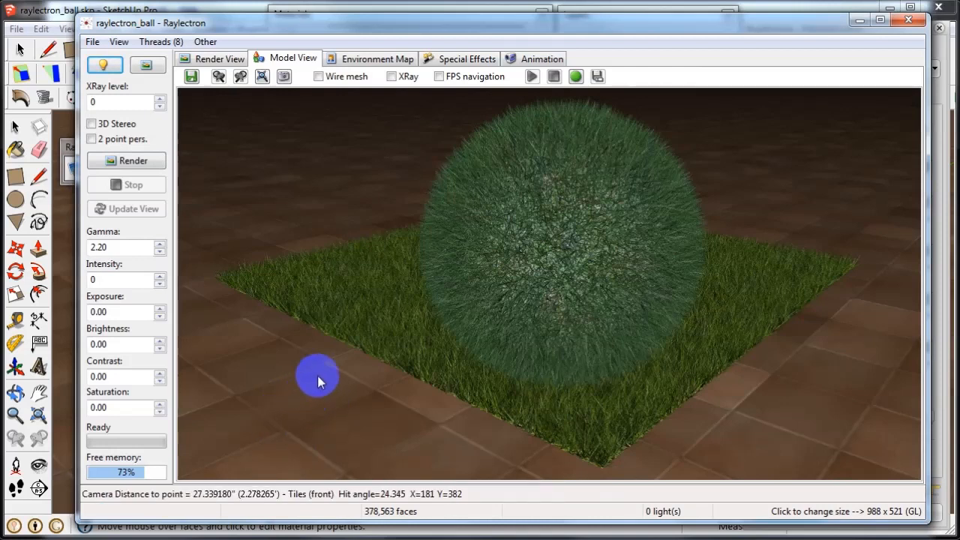
{"action": "left_click", "coordinate": [155, 165]}
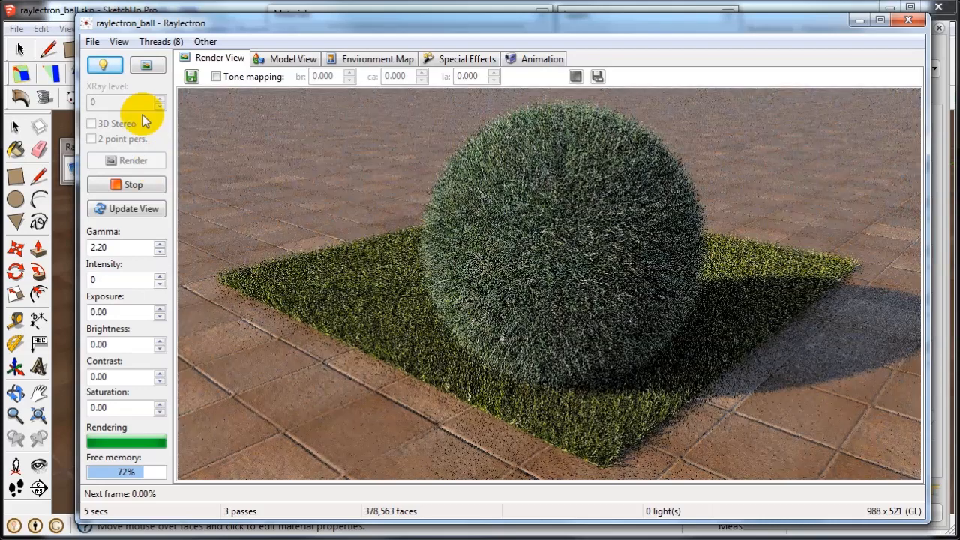
{"action": "left_click", "coordinate": [120, 41]}
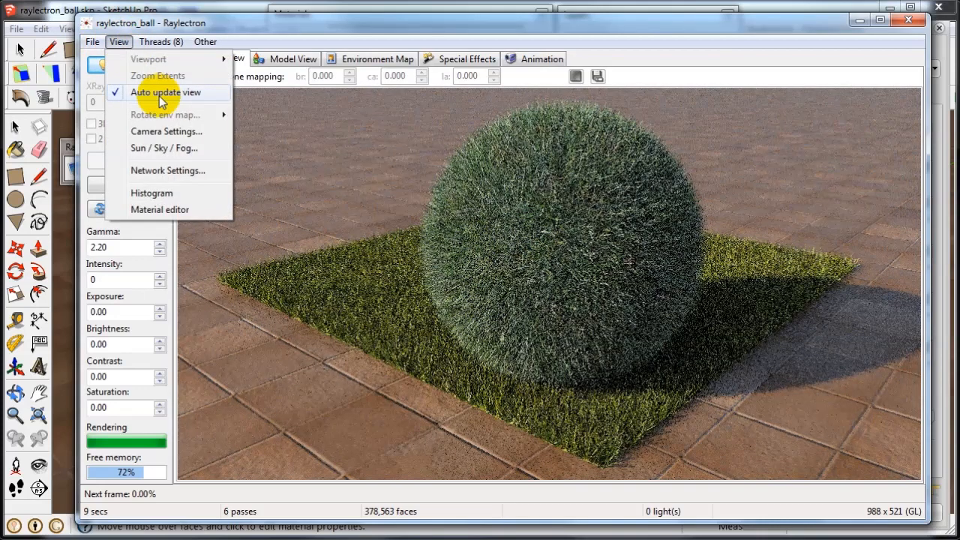
{"action": "left_click", "coordinate": [188, 93]}
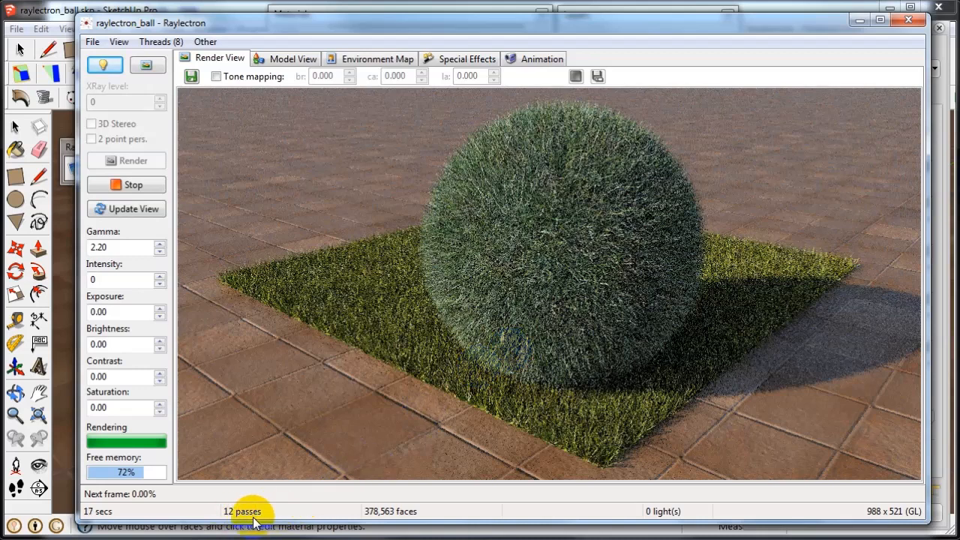
Update the render view manually twice and stop the render.
{"action": "left_click", "coordinate": [150, 211]}
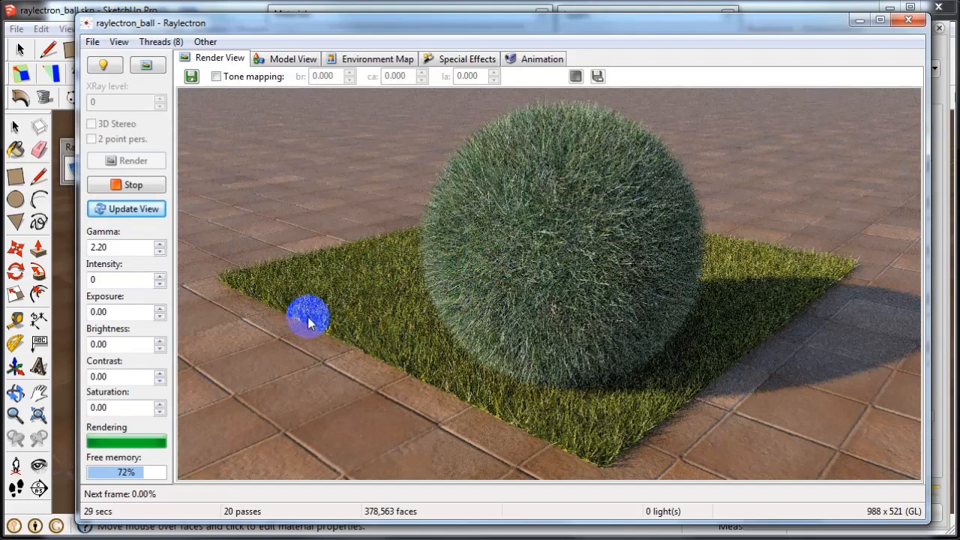
{"action": "left_click", "coordinate": [157, 213]}
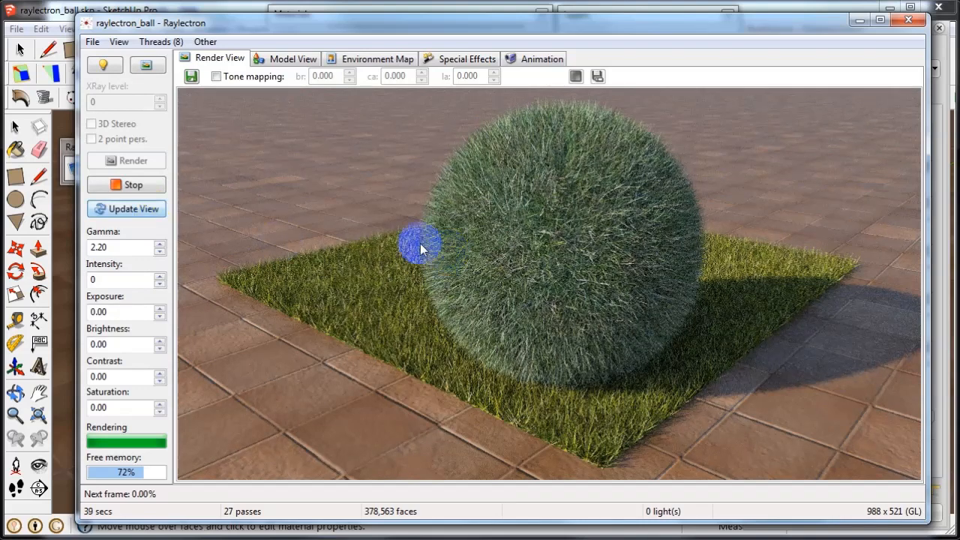
{"action": "left_click", "coordinate": [146, 186]}
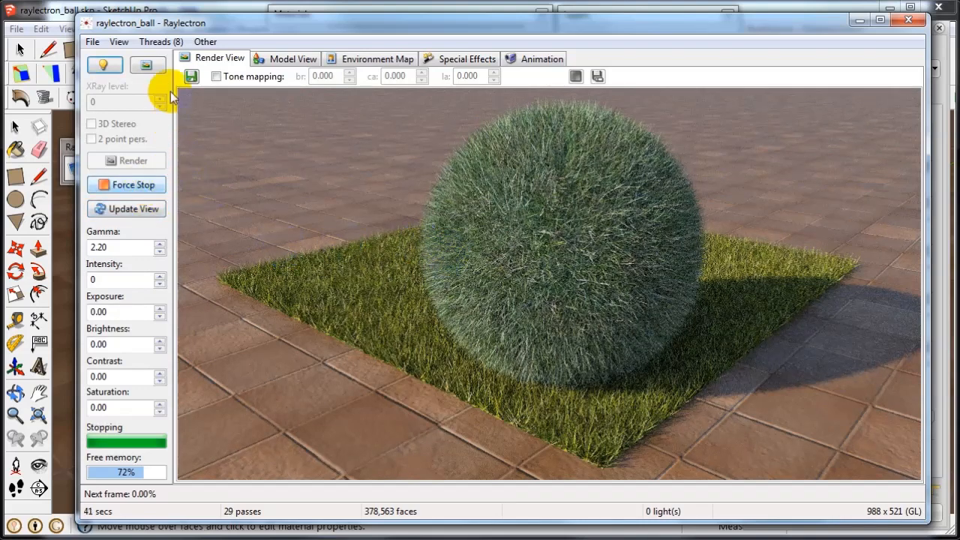
Bring up Raylectron's material editor beside the scene and show the interactive model view.
{"action": "left_click", "coordinate": [120, 42]}
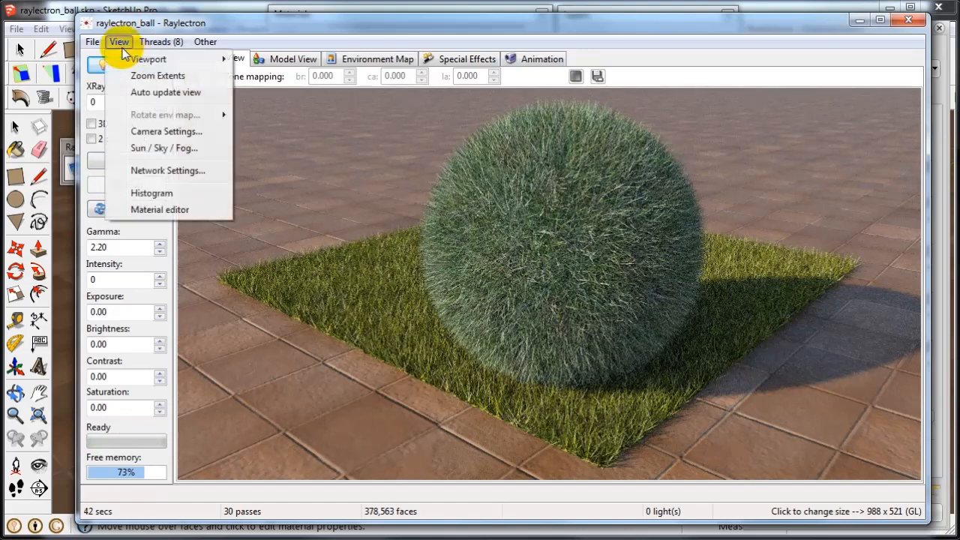
{"action": "left_click", "coordinate": [175, 210]}
{"action": "left_click_drag", "start_coordinate": [590, 67], "coordinate": [171, 52]}
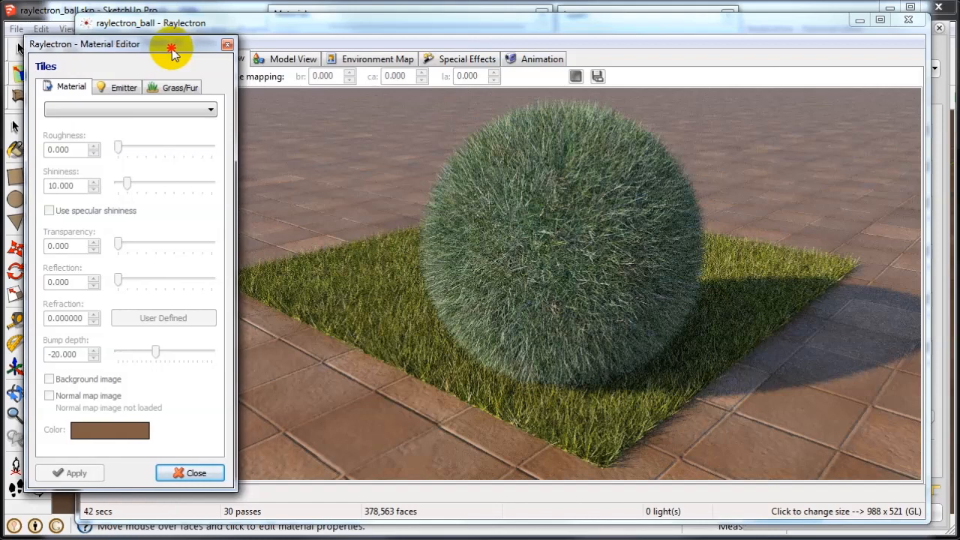
{"action": "left_click", "coordinate": [278, 60]}
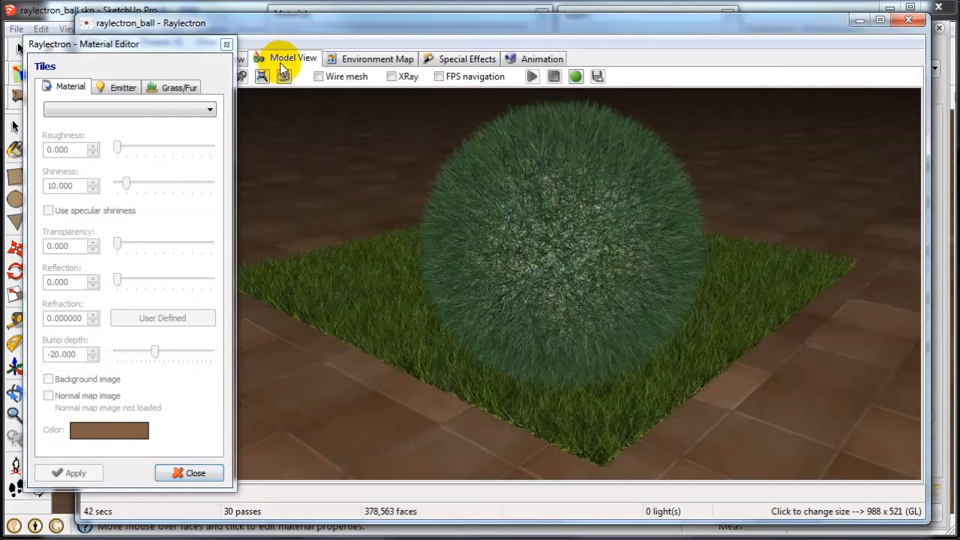
Pick the ball's material and apply the plain Material type to it in place of Grass/Fur.
{"action": "left_click", "coordinate": [563, 251]}
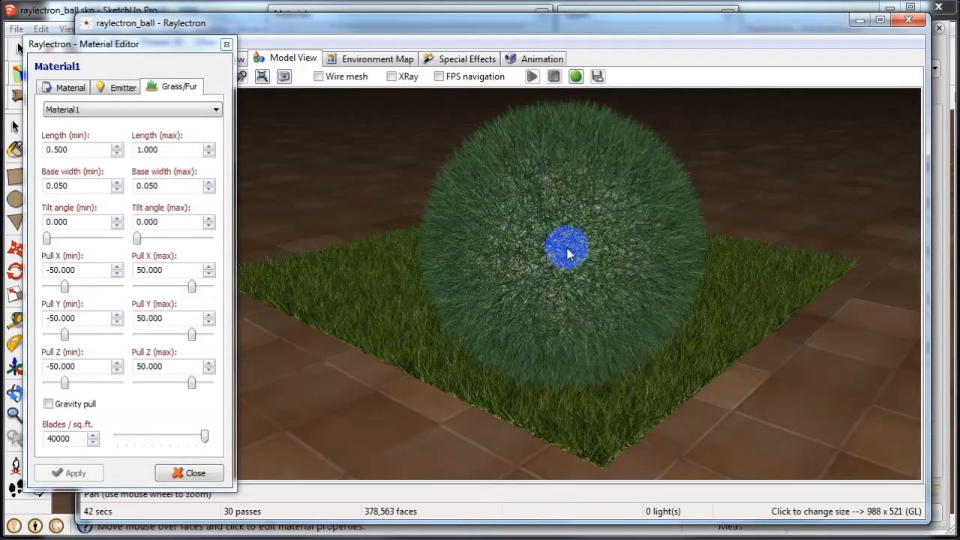
{"action": "left_click", "coordinate": [71, 87]}
{"action": "left_click", "coordinate": [67, 473]}
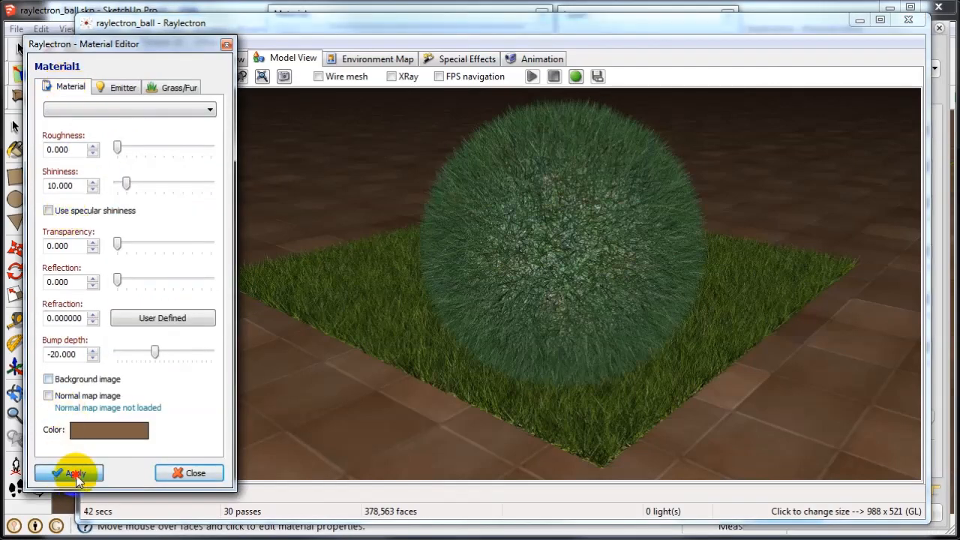
{"action": "left_click", "coordinate": [418, 417]}
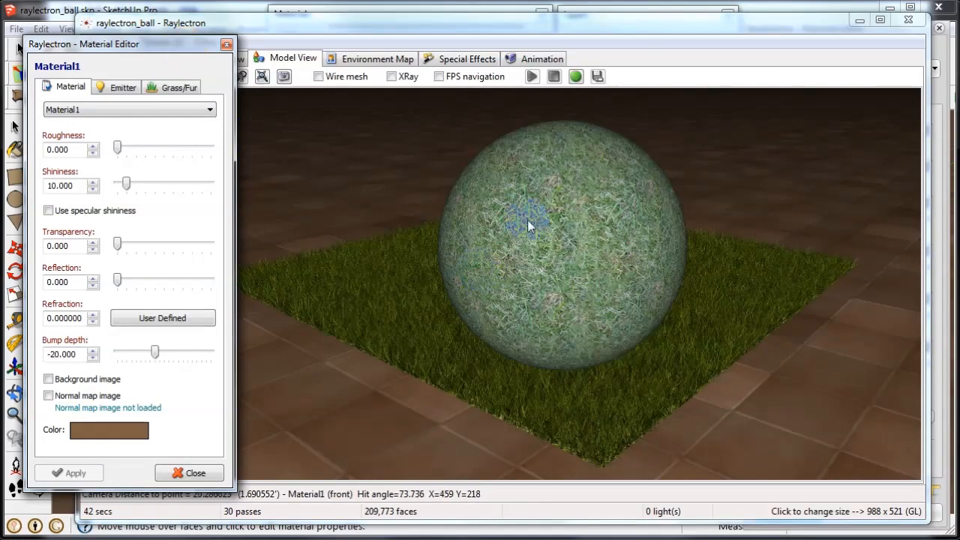
Move the material editor clear of the view and apply the plain Material type to the ground patch's grass material.
{"action": "left_click_drag", "start_coordinate": [143, 43], "coordinate": [861, 46]}
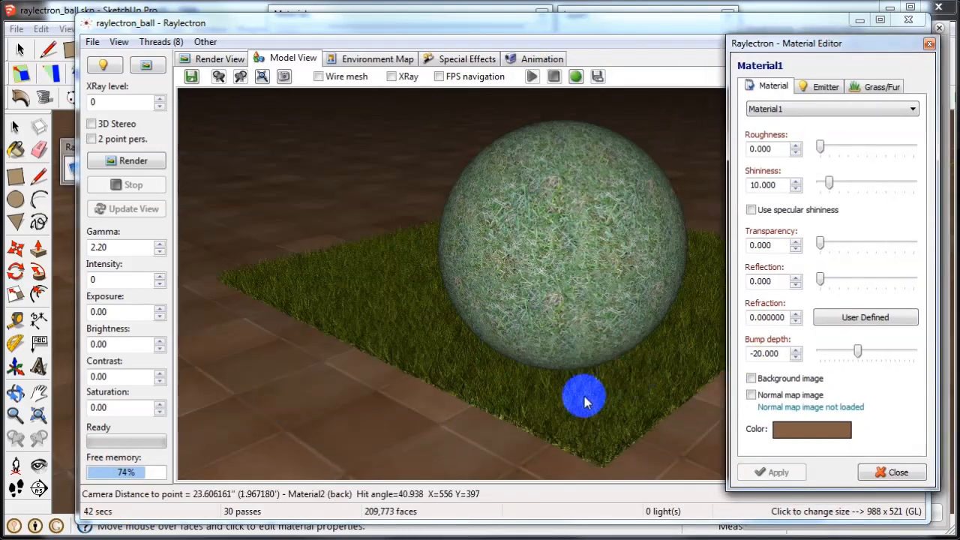
{"action": "left_click", "coordinate": [429, 332]}
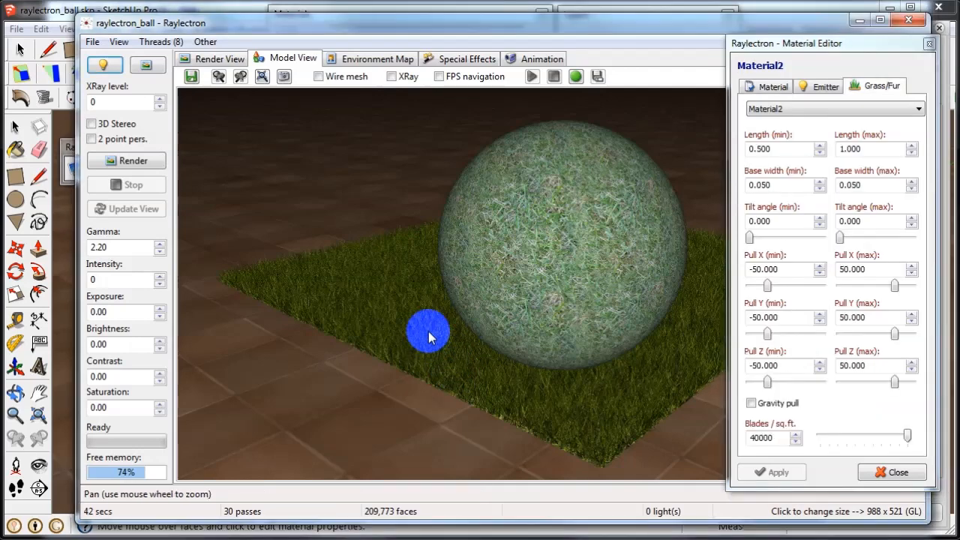
{"action": "left_click", "coordinate": [767, 87]}
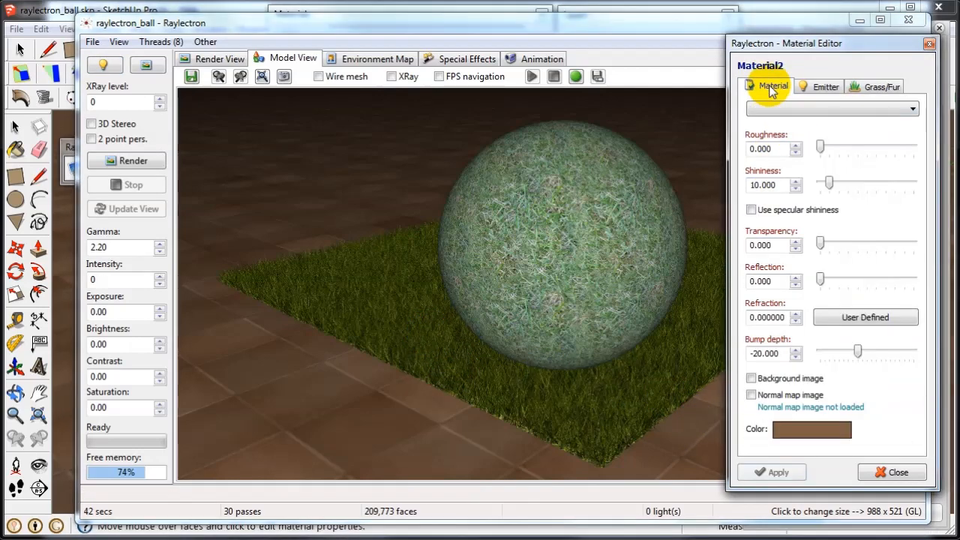
{"action": "left_click", "coordinate": [773, 474]}
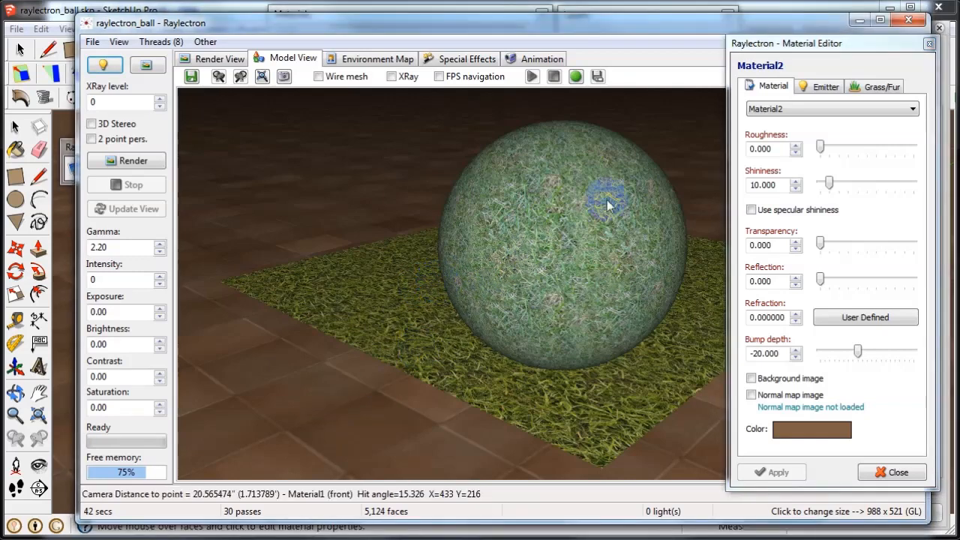
Apply Grass/Fur to the ground patch material with a minimum length of 1.5 and a maximum length of 2.
{"action": "left_click", "coordinate": [873, 88]}
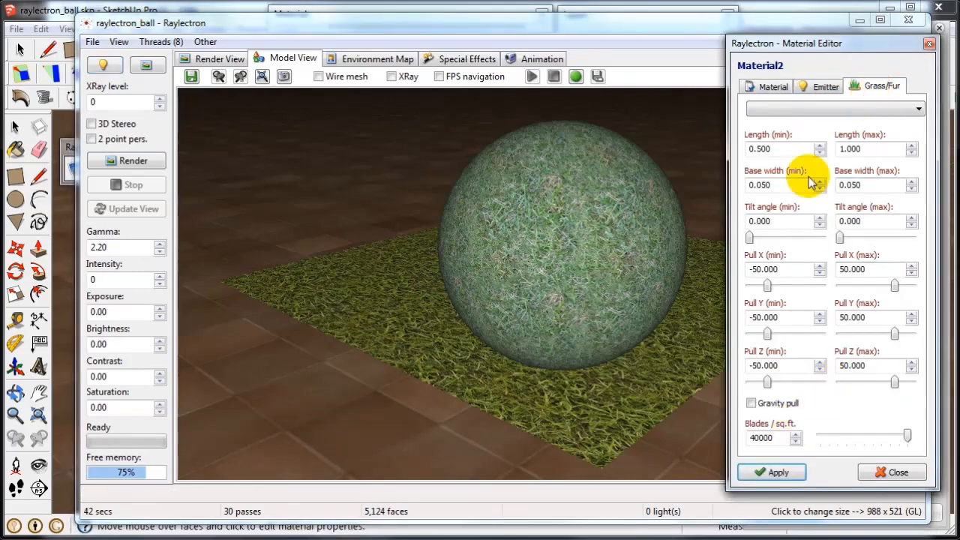
{"action": "left_click", "coordinate": [821, 146]}
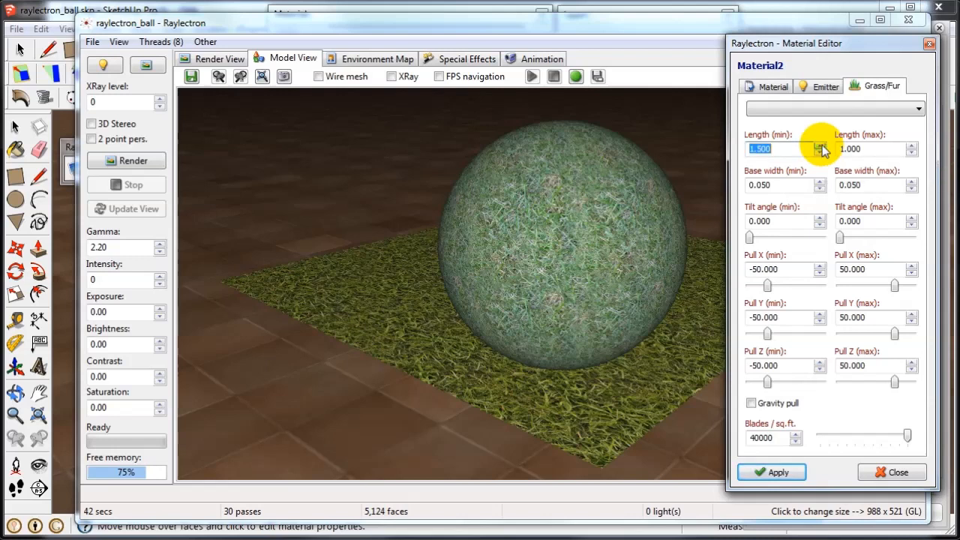
{"action": "left_click", "coordinate": [912, 145]}
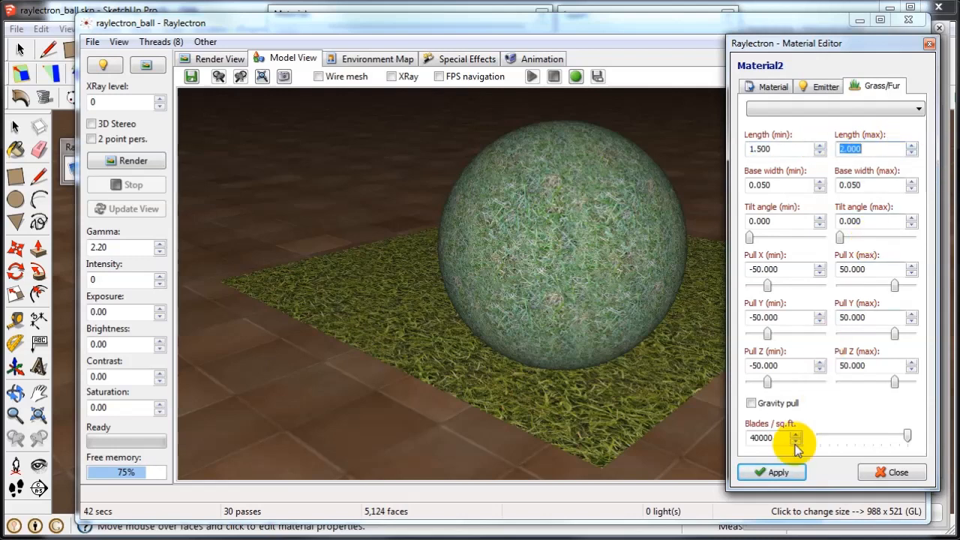
{"action": "left_click", "coordinate": [780, 472]}
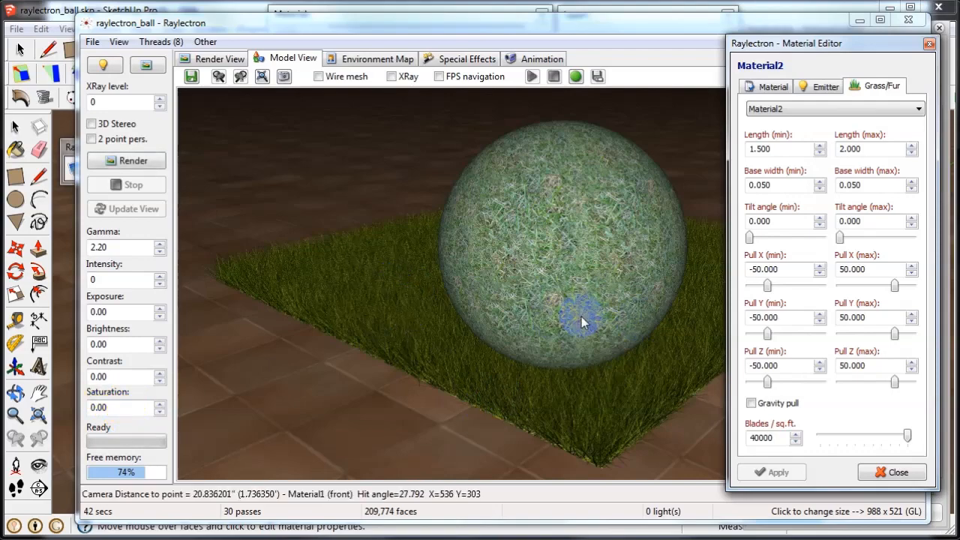
Set the ground patch's grass length to a minimum of 3.5 and a maximum of 5 and apply it.
{"action": "left_click_drag", "start_coordinate": [583, 318], "coordinate": [622, 307]}
{"action": "middle_click_drag", "start_coordinate": [622, 306], "coordinate": [480, 300]}
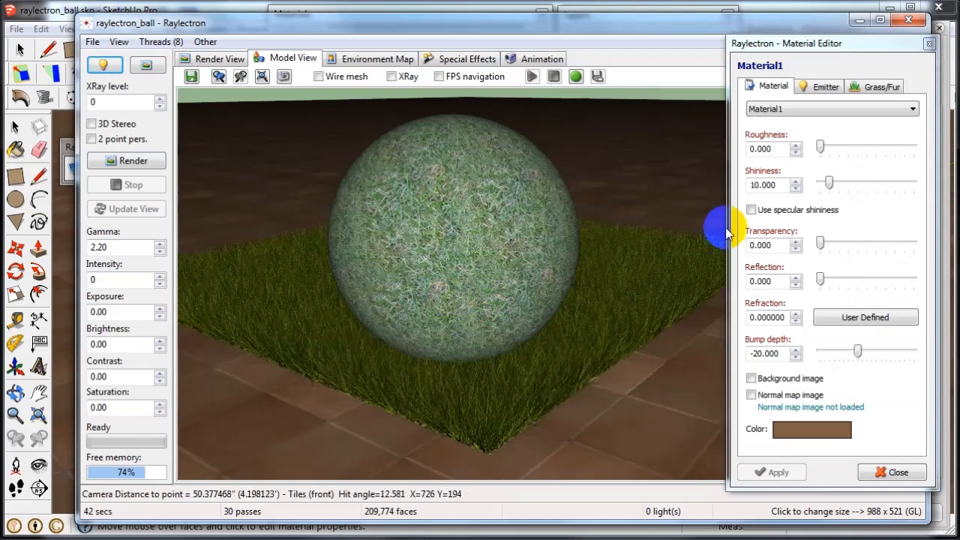
{"action": "left_click", "coordinate": [866, 85]}
{"action": "middle_click", "coordinate": [630, 278]}
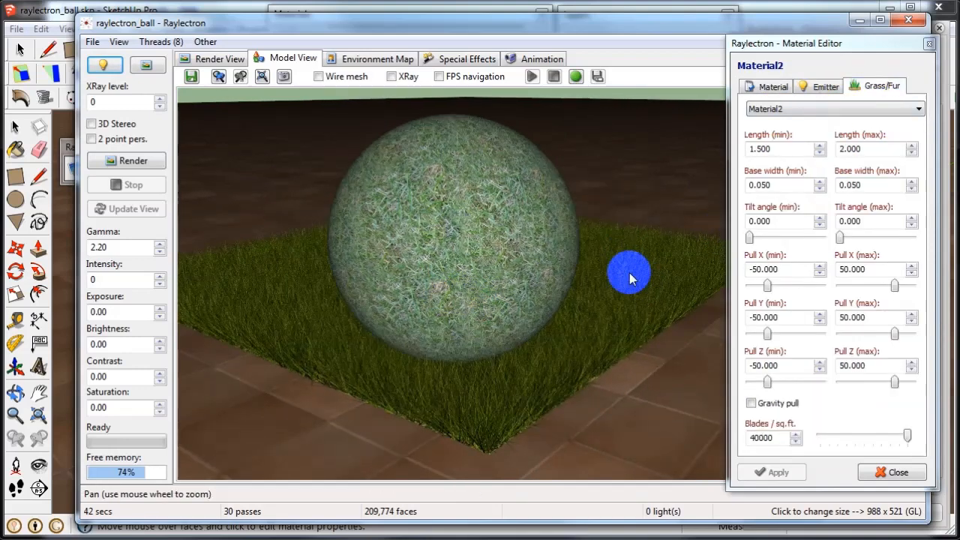
{"action": "left_click", "coordinate": [820, 145]}
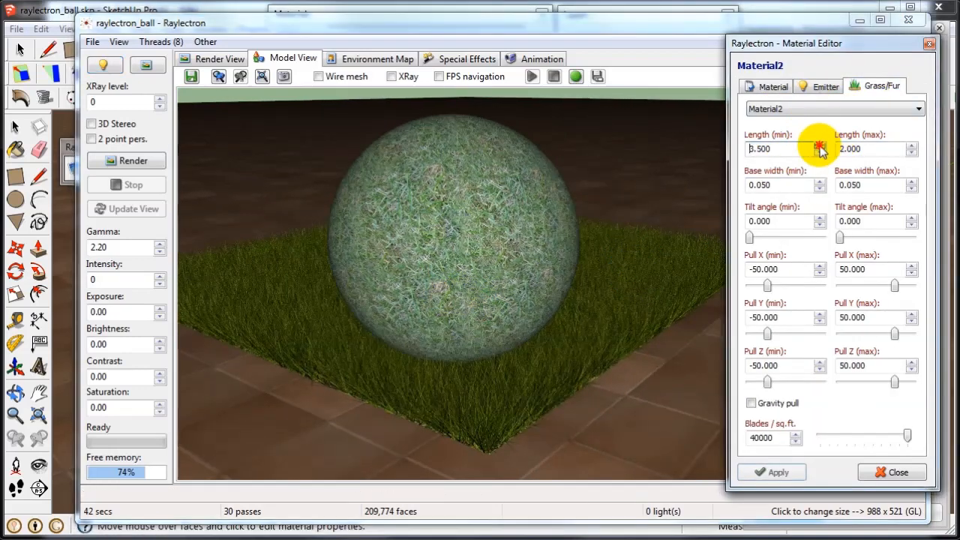
{"action": "left_click", "coordinate": [821, 146]}
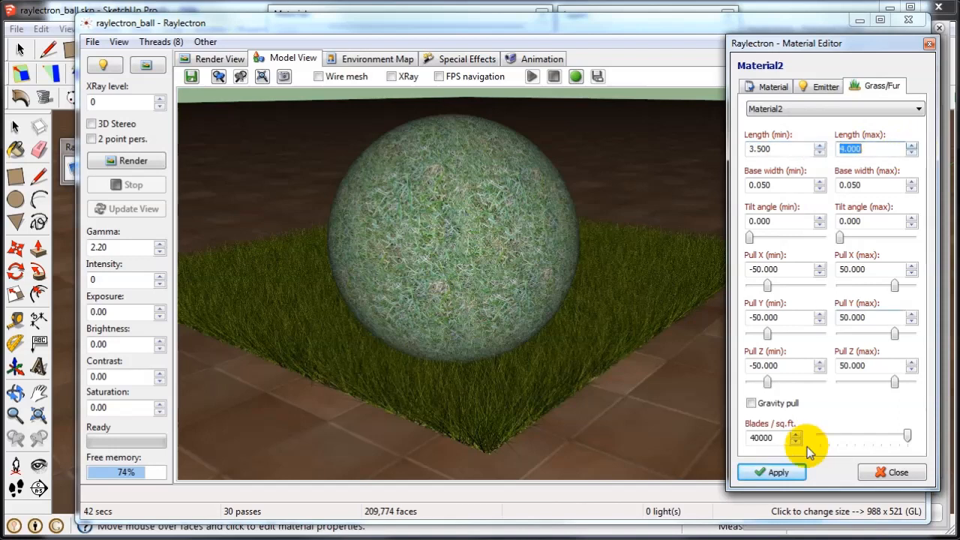
{"action": "left_click", "coordinate": [912, 146]}
{"action": "left_click", "coordinate": [775, 472]}
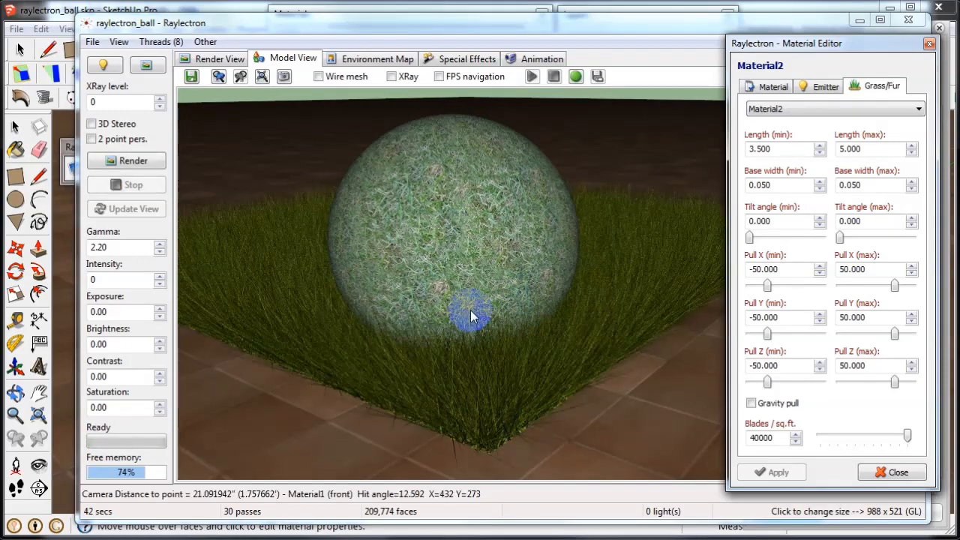
Inspect the lengthened grass around the ball from several angles and distances, closing the material editor along the way.
{"action": "left_click_drag", "start_coordinate": [470, 346], "coordinate": [490, 291]}
{"action": "scroll", "coordinate": [492, 305], "scroll_direction": "down", "scroll_amount": 5}
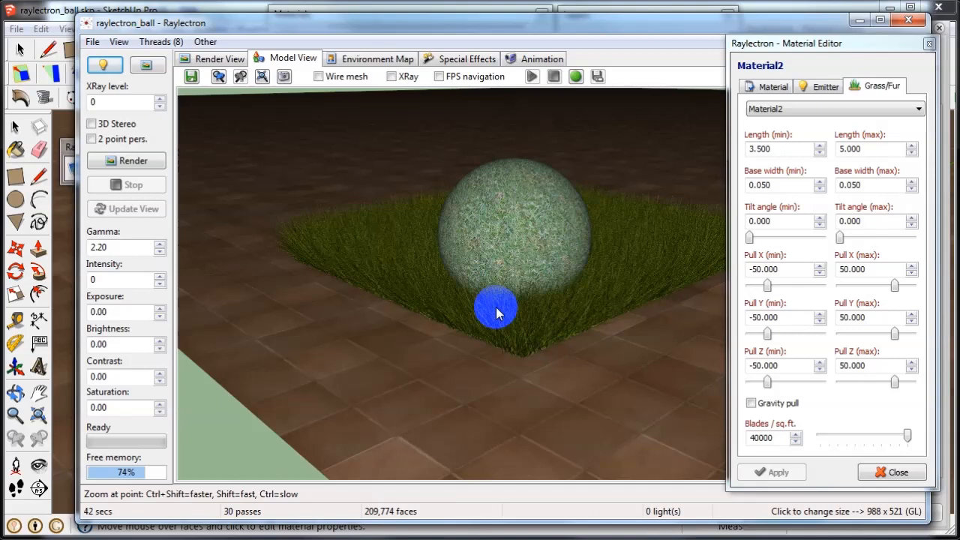
{"action": "left_click", "coordinate": [929, 44]}
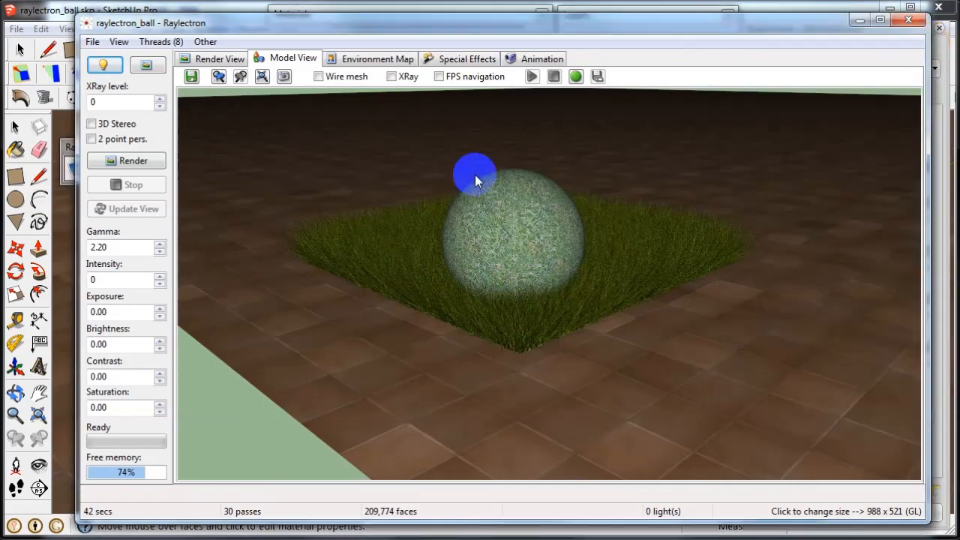
{"action": "left_click", "coordinate": [747, 105]}
{"action": "left_click_drag", "start_coordinate": [516, 255], "coordinate": [532, 293]}
{"action": "scroll", "coordinate": [532, 276], "scroll_direction": "down", "scroll_amount": 5}
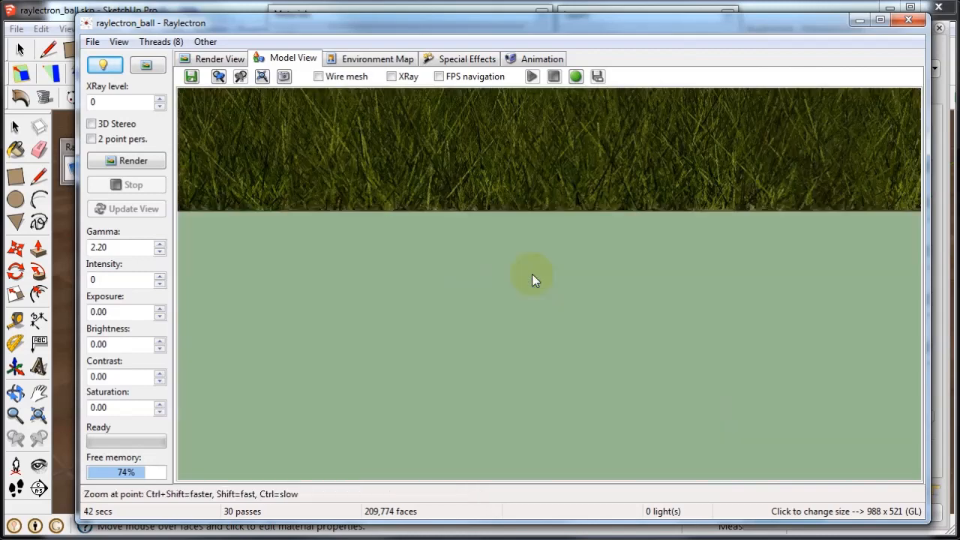
{"action": "scroll", "coordinate": [532, 274], "scroll_direction": "down", "scroll_amount": 1}
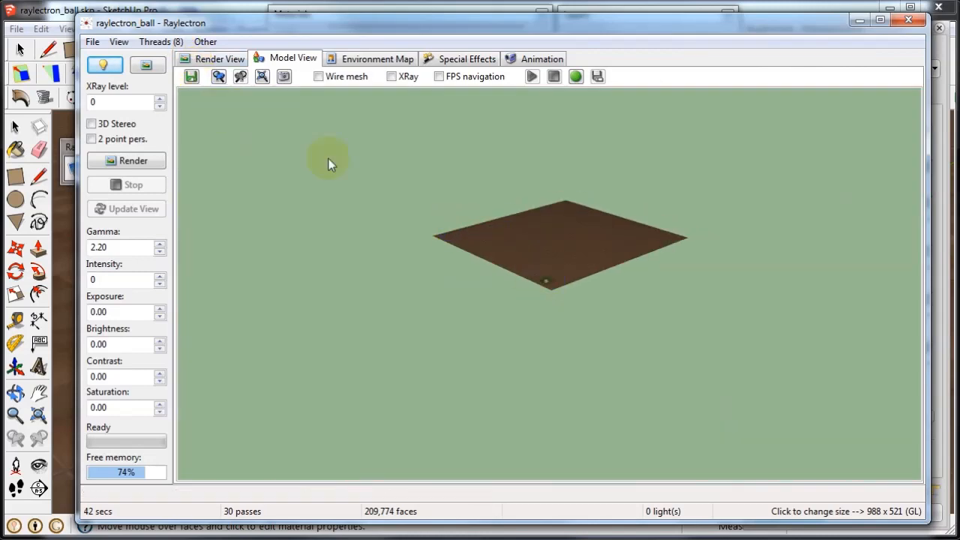
Step back through the previous camera views of the ball scene and forward again.
{"action": "left_click", "coordinate": [218, 78]}
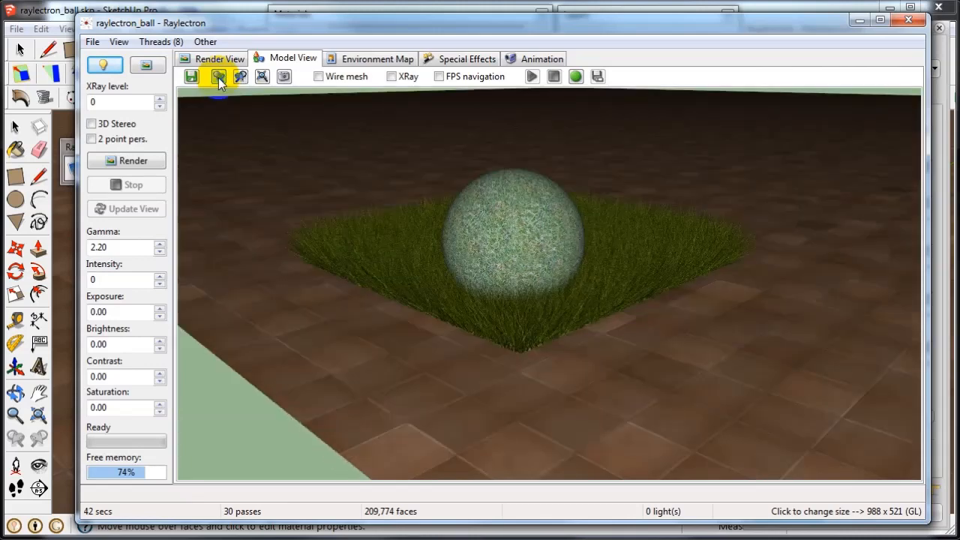
{"action": "left_click", "coordinate": [219, 77]}
{"action": "left_click", "coordinate": [219, 78]}
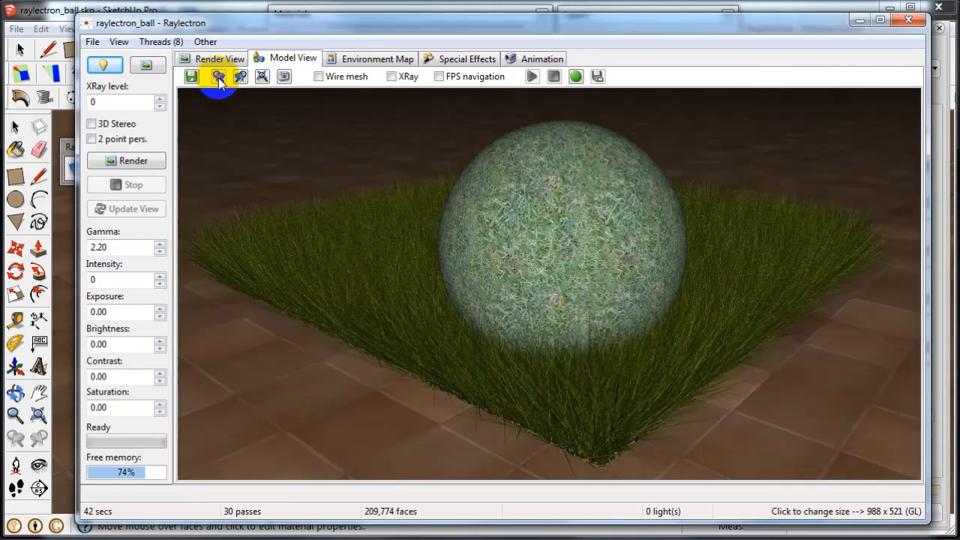
{"action": "left_click", "coordinate": [241, 78]}
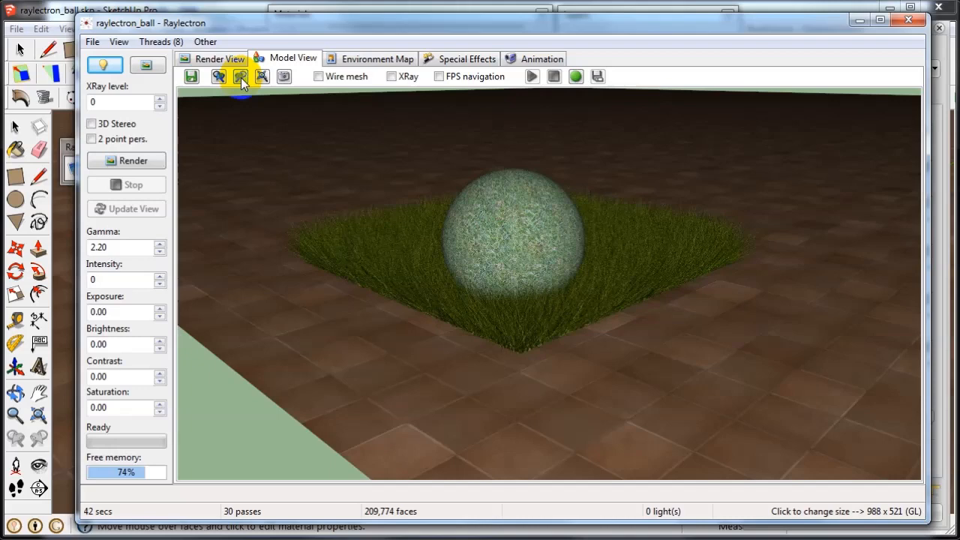
{"action": "left_click", "coordinate": [241, 79]}
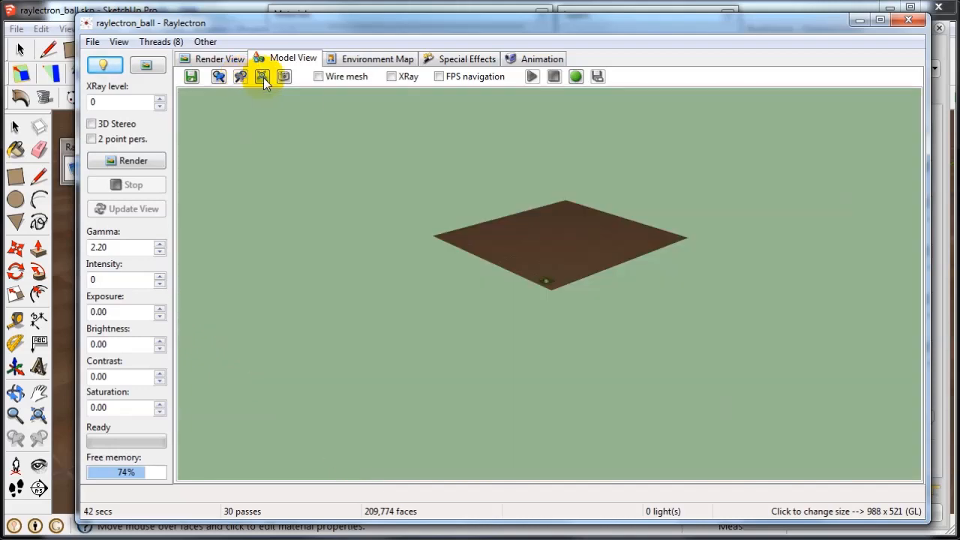
Zoom to the extents of the whole model and examine the tiled floor from different angles.
{"action": "left_click", "coordinate": [263, 77]}
{"action": "left_click", "coordinate": [594, 438]}
{"action": "left_click_drag", "start_coordinate": [591, 367], "coordinate": [625, 381]}
{"action": "left_click_drag", "start_coordinate": [337, 374], "coordinate": [252, 369]}
{"action": "left_click_drag", "start_coordinate": [757, 355], "coordinate": [600, 335]}
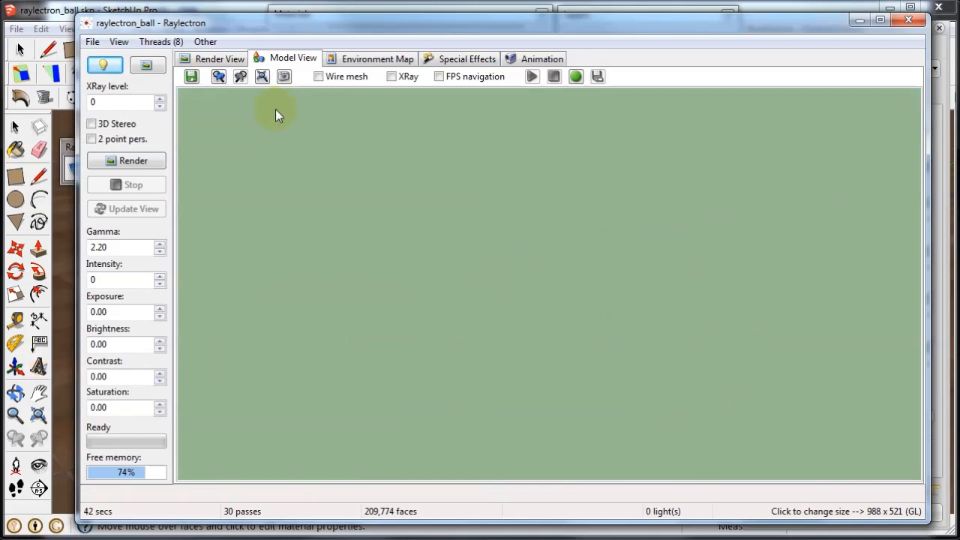
{"action": "left_click", "coordinate": [262, 76]}
{"action": "left_click_drag", "start_coordinate": [555, 300], "coordinate": [719, 350]}
{"action": "left_click_drag", "start_coordinate": [531, 315], "coordinate": [739, 274]}
{"action": "middle_click_drag", "start_coordinate": [361, 283], "coordinate": [543, 277]}
Step back through the camera history to the original close view of the ball.
{"action": "left_click", "coordinate": [219, 77]}
{"action": "left_click", "coordinate": [218, 77]}
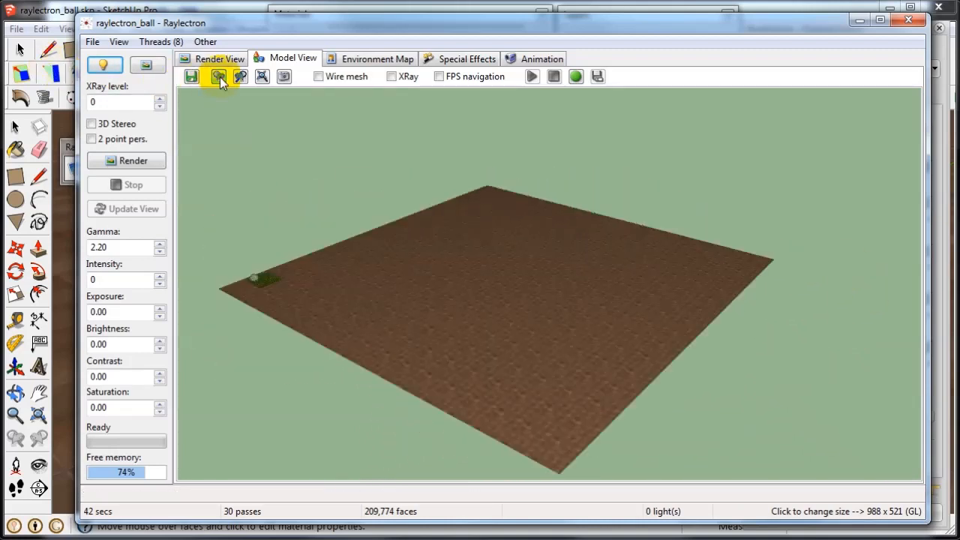
{"action": "left_click", "coordinate": [218, 77]}
{"action": "left_click", "coordinate": [218, 76]}
{"action": "left_click", "coordinate": [218, 76]}
{"action": "left_click", "coordinate": [218, 77]}
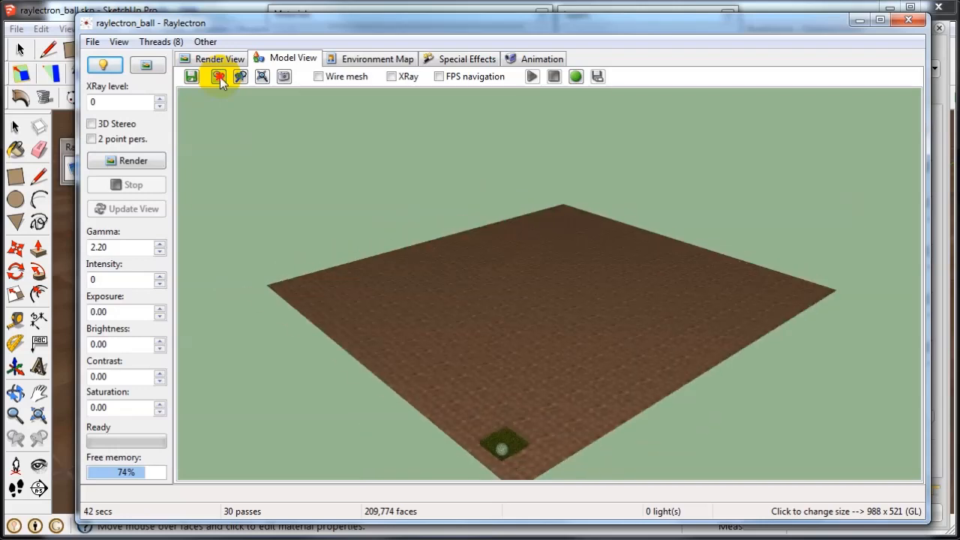
{"action": "left_click", "coordinate": [219, 77]}
{"action": "left_click", "coordinate": [219, 77]}
{"action": "left_click", "coordinate": [218, 77]}
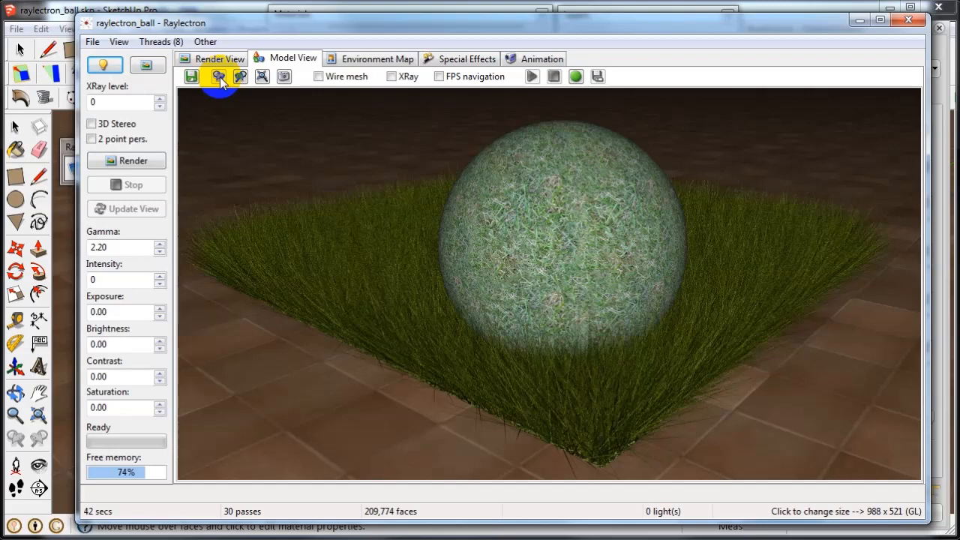
Exit the Raylectron render window and return to the ball model in SketchUp.
{"action": "left_click", "coordinate": [572, 132]}
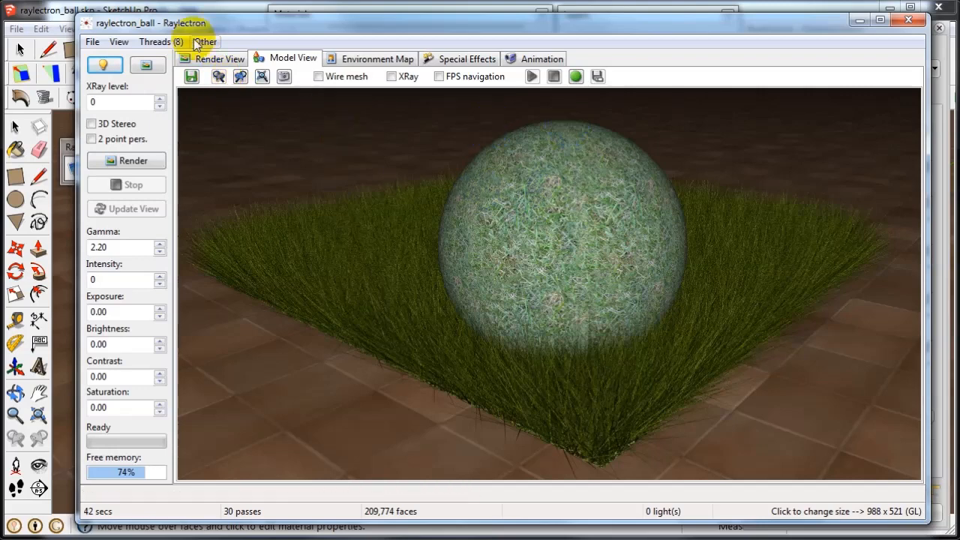
{"action": "left_click", "coordinate": [92, 42]}
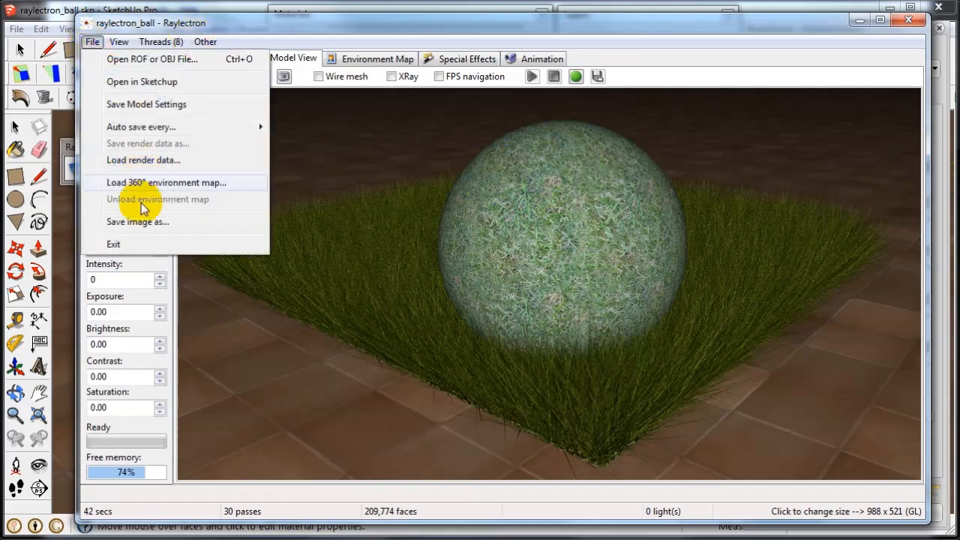
{"action": "left_click", "coordinate": [141, 242]}
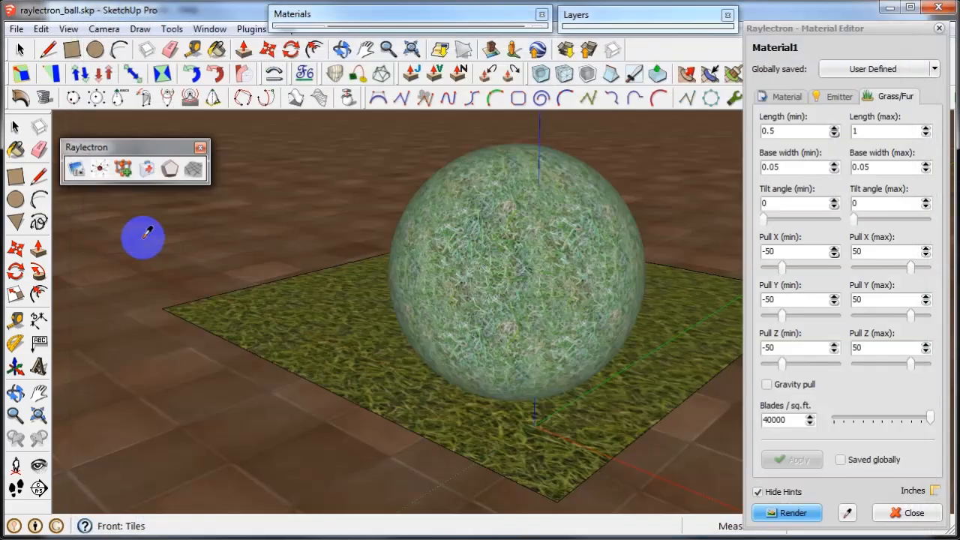
Open the recent model Aizu Atrium.skp without saving the changes to the ball model.
{"action": "left_click", "coordinate": [16, 30]}
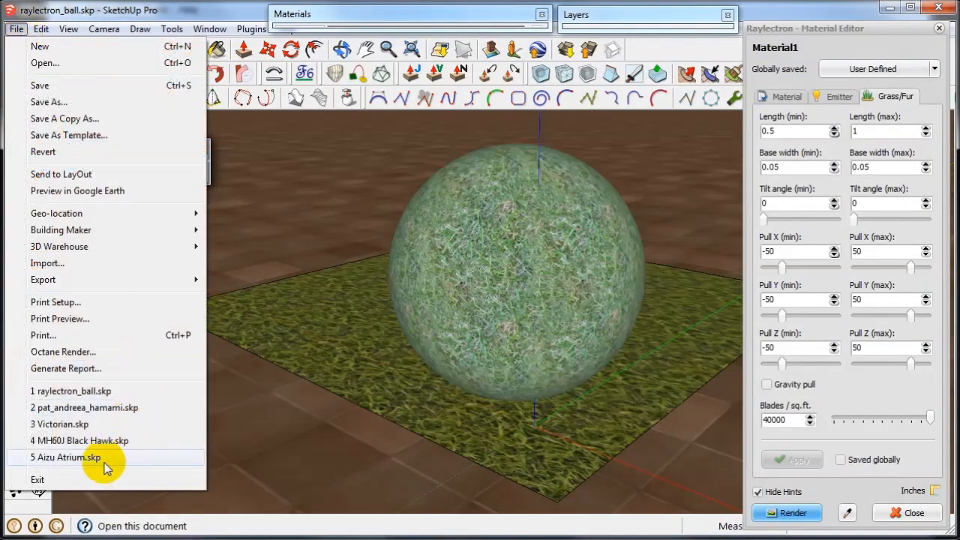
{"action": "left_click", "coordinate": [112, 455]}
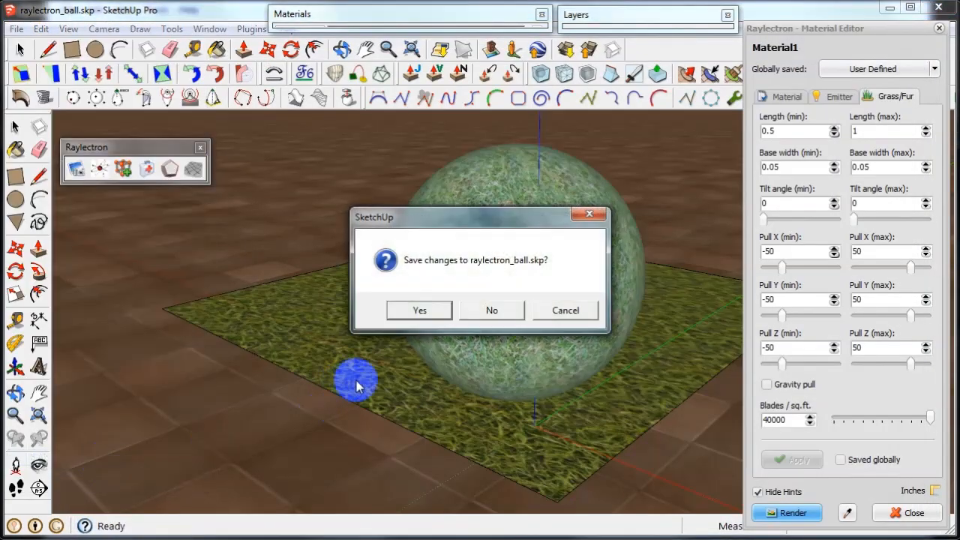
{"action": "left_click", "coordinate": [491, 310]}
{"action": "key", "text": "l"}
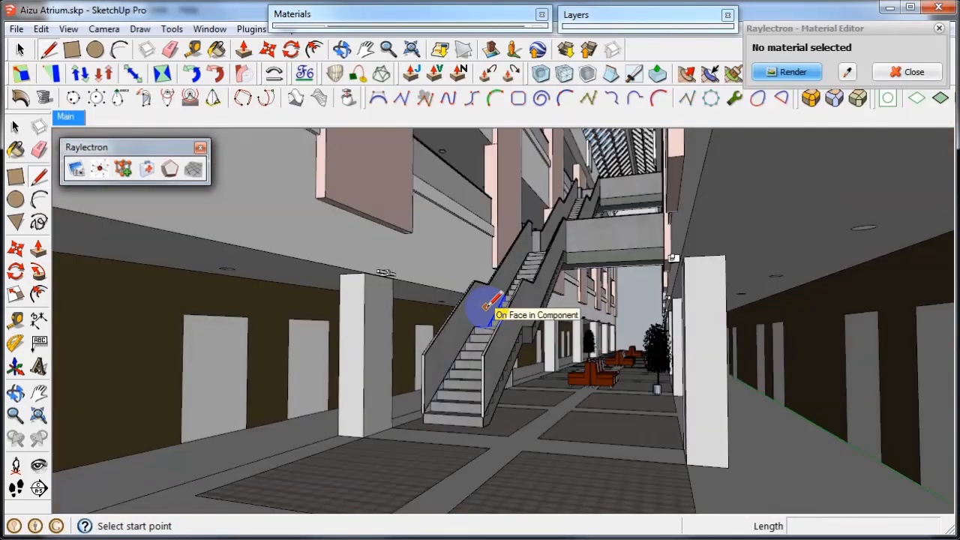
{"action": "key", "text": "space"}
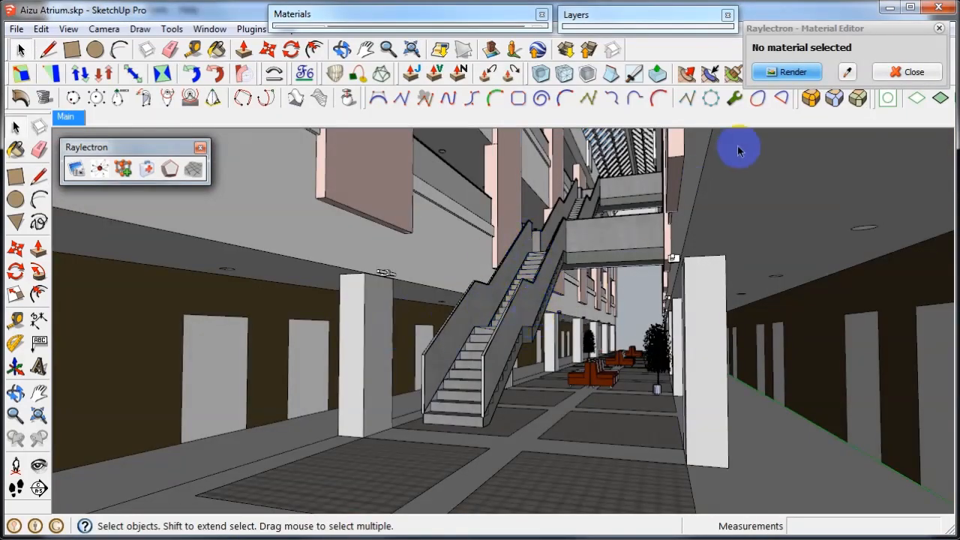
Export the atrium to Raylectron as Aizu Atrium.rof and enlarge its view to 988 x 521.
{"action": "left_click", "coordinate": [795, 74]}
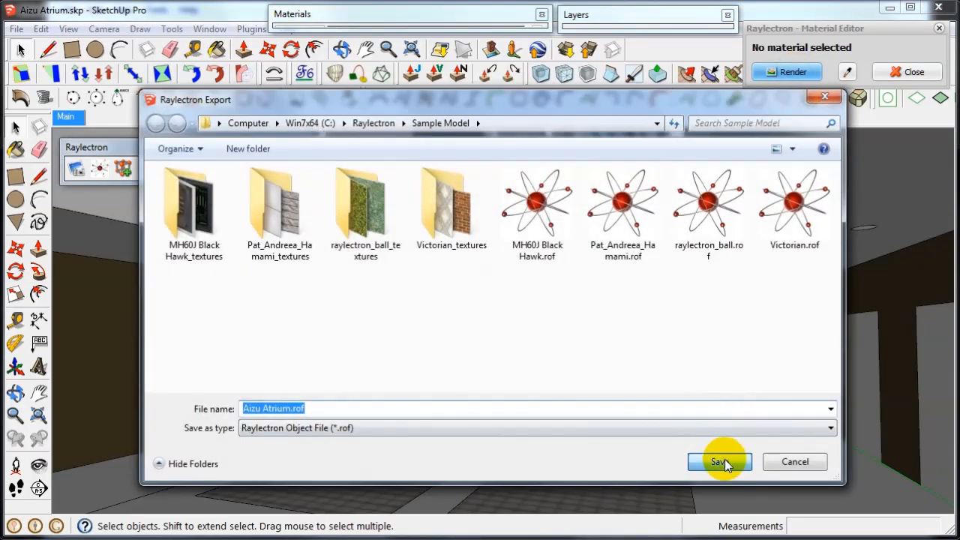
{"action": "left_click", "coordinate": [721, 462]}
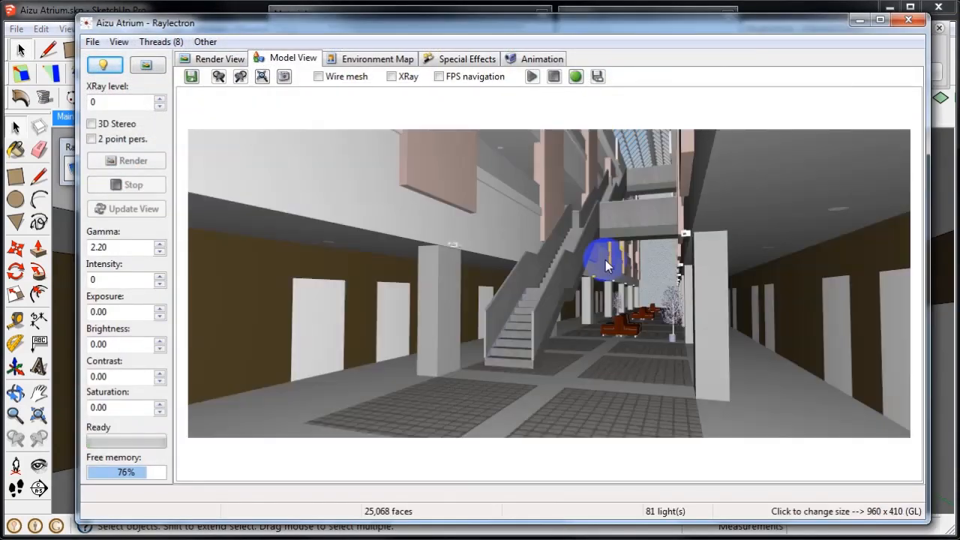
{"action": "left_click", "coordinate": [119, 41]}
{"action": "mouse_move", "coordinate": [172, 60]}
{"action": "left_click", "coordinate": [274, 72]}
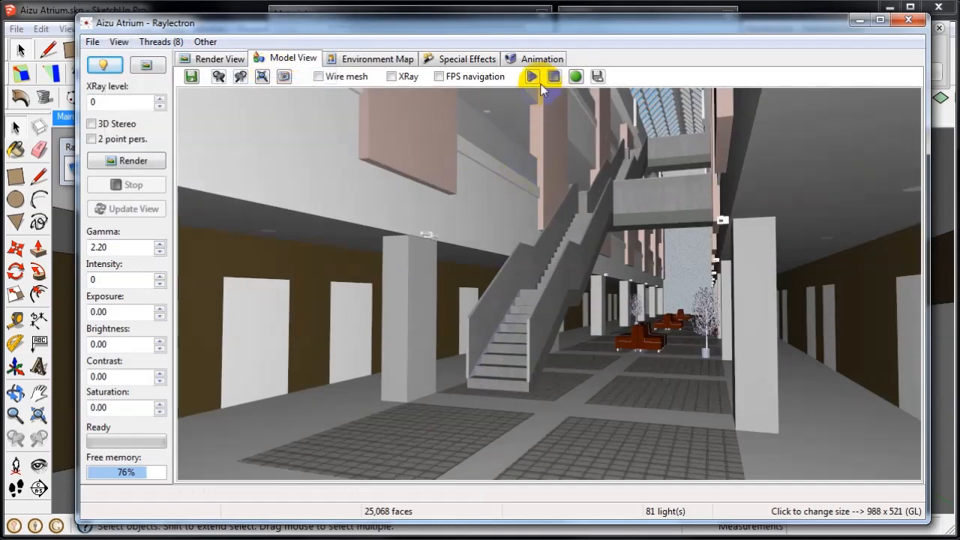
Set the FPS navigation mouse sensitivity to -39 and test it by orbiting the atrium.
{"action": "left_click", "coordinate": [536, 59]}
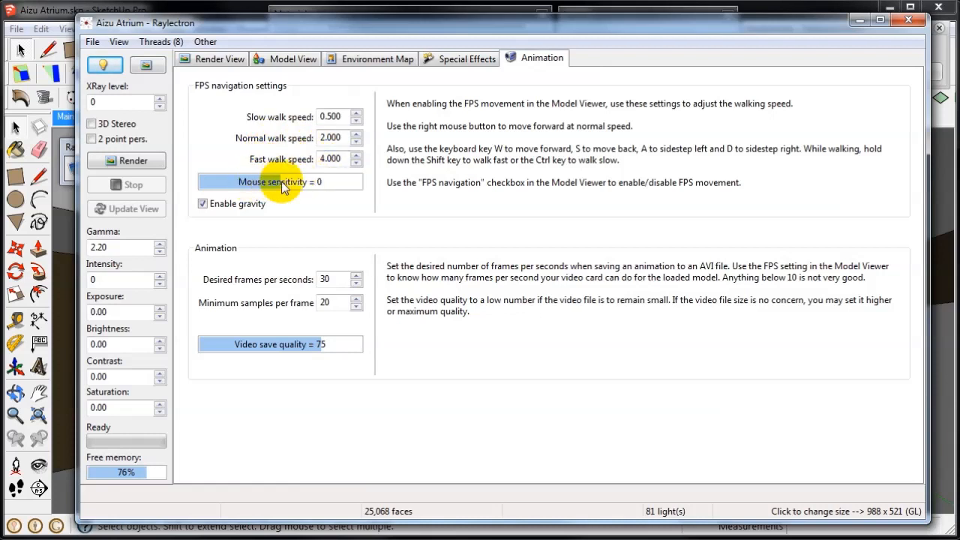
{"action": "left_click", "coordinate": [279, 58]}
{"action": "left_click_drag", "start_coordinate": [486, 309], "coordinate": [529, 229]}
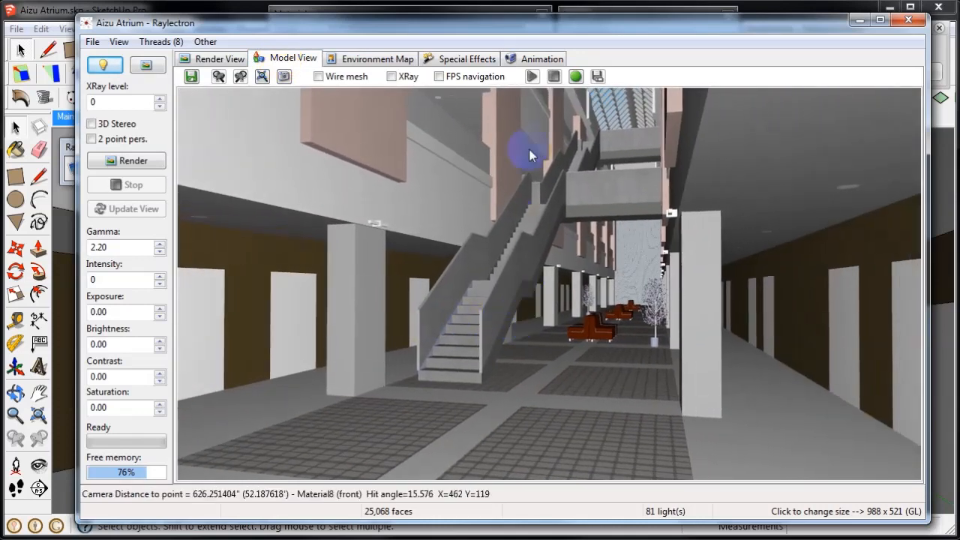
{"action": "left_click", "coordinate": [542, 58]}
{"action": "left_click", "coordinate": [251, 183]}
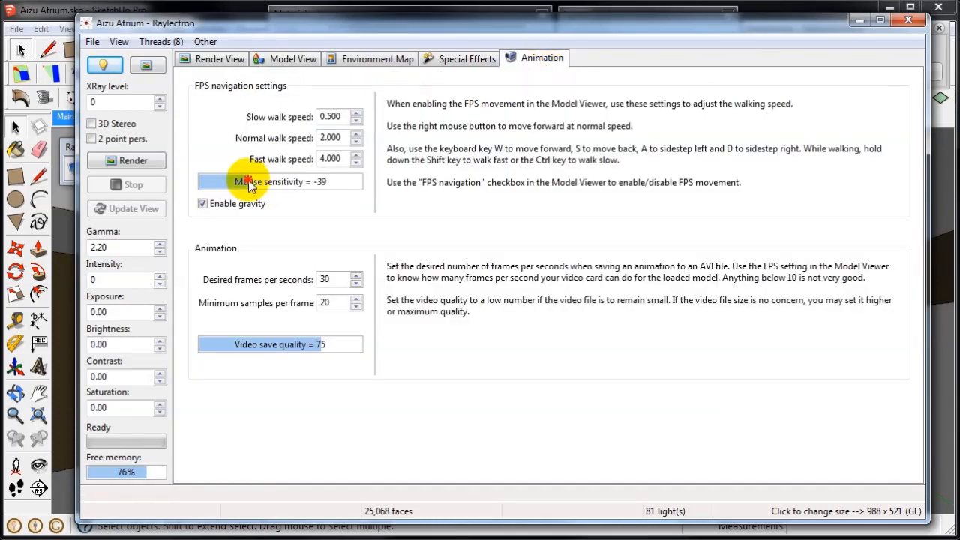
{"action": "left_click", "coordinate": [283, 58]}
{"action": "left_click_drag", "start_coordinate": [429, 224], "coordinate": [354, 165]}
Set the FPS navigation mouse sensitivity to -10 and return to the atrium's model view.
{"action": "left_click", "coordinate": [450, 58]}
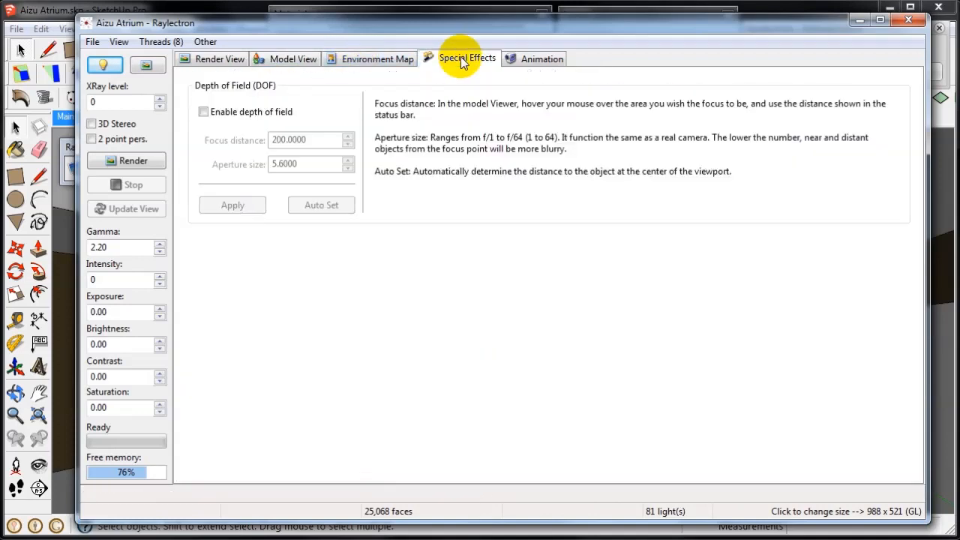
{"action": "left_click", "coordinate": [533, 58]}
{"action": "left_click_drag", "start_coordinate": [285, 187], "coordinate": [271, 189]}
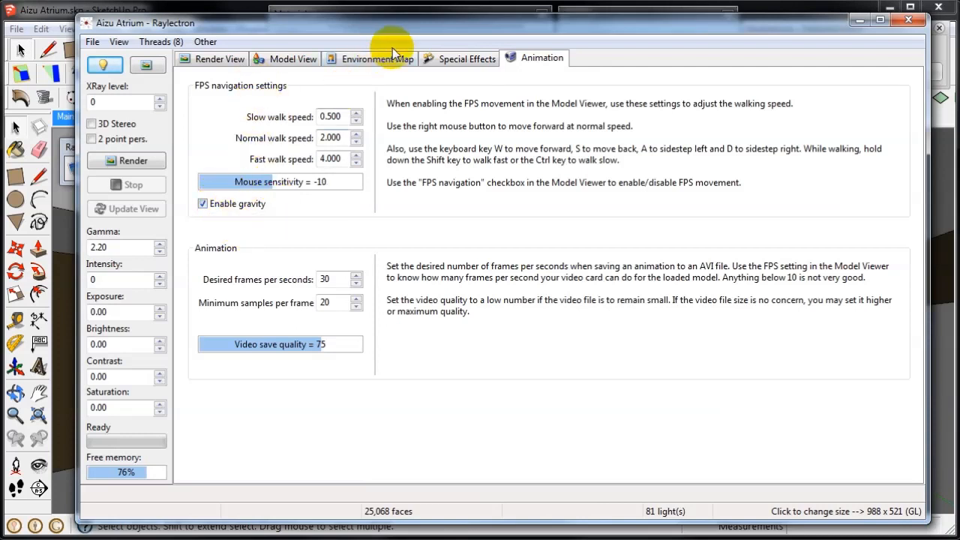
{"action": "left_click", "coordinate": [299, 60]}
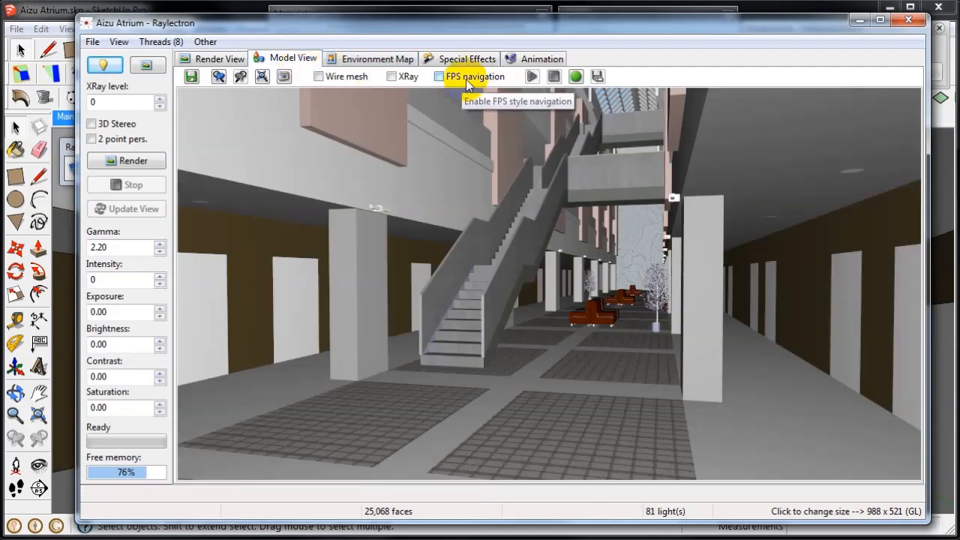
{"action": "left_click", "coordinate": [534, 416]}
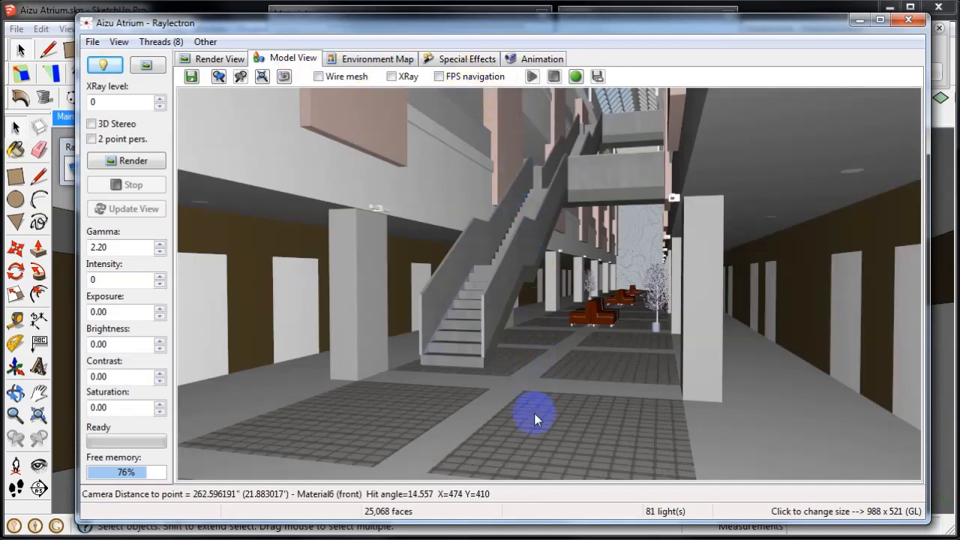
{"action": "left_click", "coordinate": [550, 453]}
{"action": "left_click", "coordinate": [574, 360]}
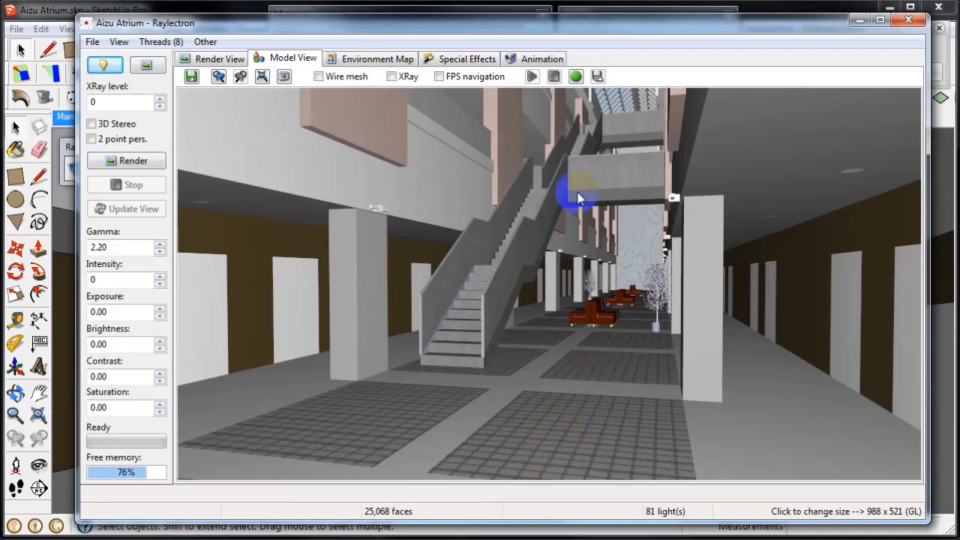
Explore the atrium by orbiting, zooming and panning, and walk through it using FPS navigation.
{"action": "left_click", "coordinate": [523, 60]}
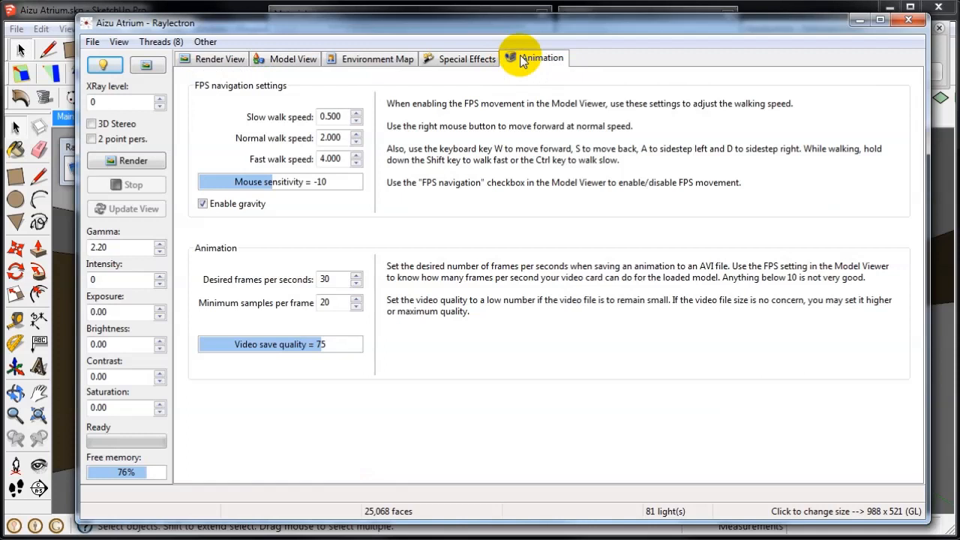
{"action": "left_click", "coordinate": [291, 59]}
{"action": "left_click_drag", "start_coordinate": [626, 300], "coordinate": [603, 290]}
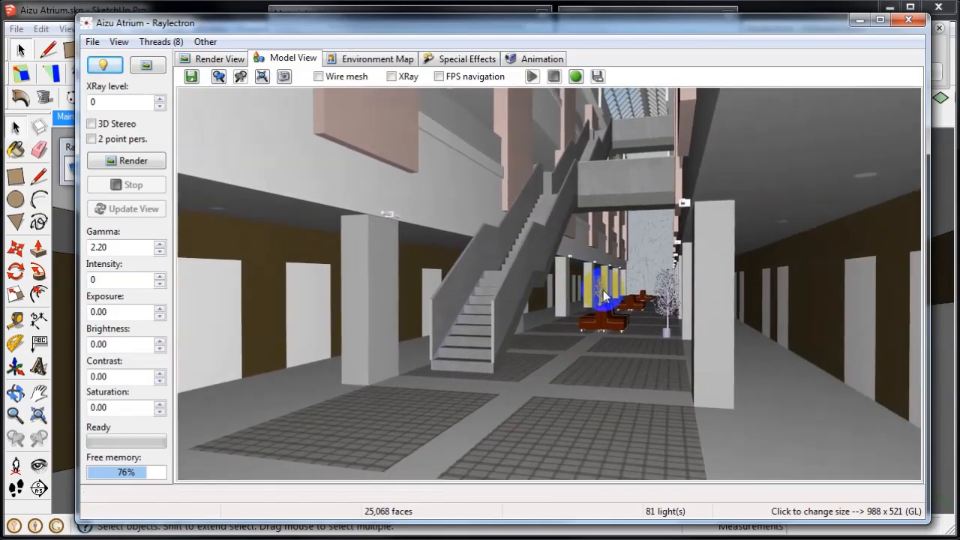
{"action": "scroll", "coordinate": [604, 291], "scroll_direction": "up", "scroll_amount": 5}
{"action": "middle_click_drag", "start_coordinate": [604, 291], "coordinate": [624, 302]}
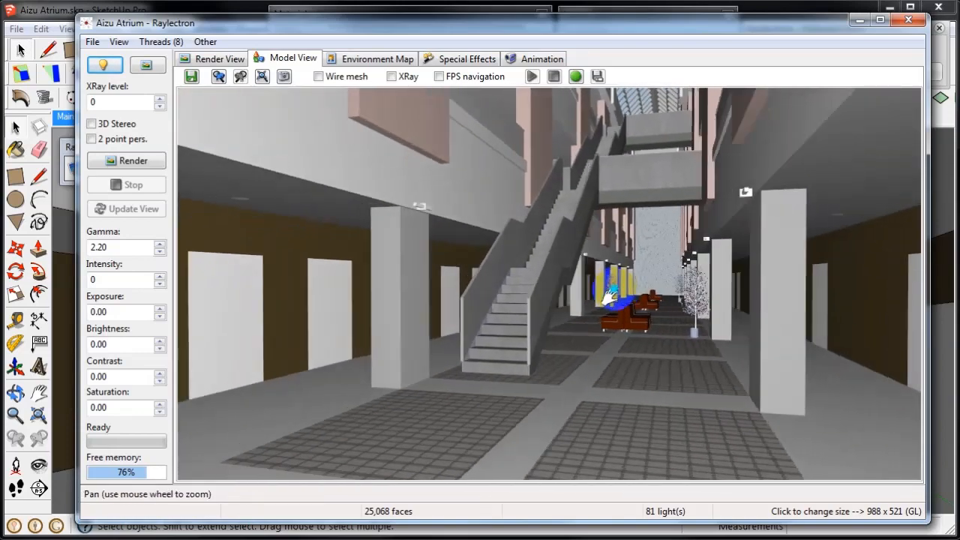
{"action": "left_click", "coordinate": [460, 76]}
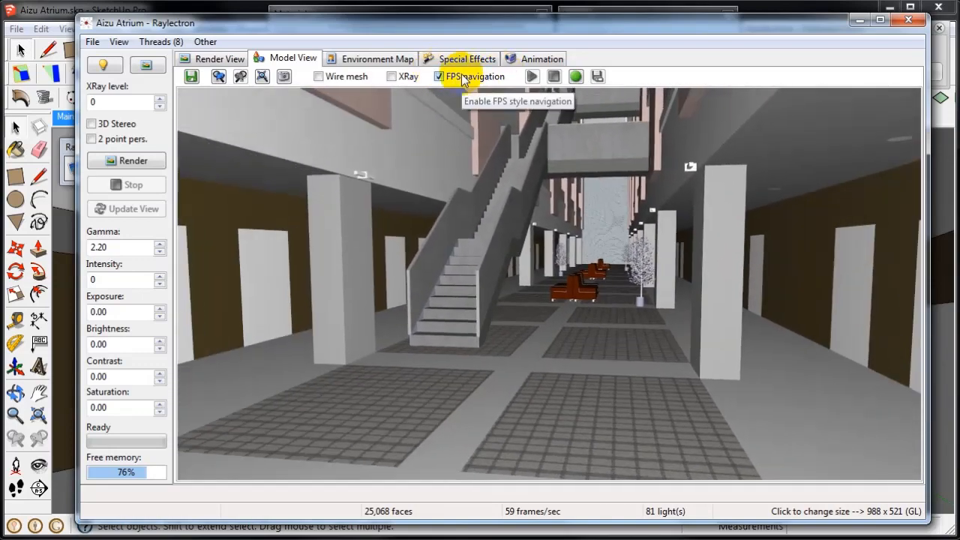
{"action": "mouse_move", "coordinate": [463, 80]}
{"action": "left_mouse_down"}
{"action": "mouse_move", "coordinate": [429, 78]}
{"action": "mouse_move", "coordinate": [463, 79]}
{"action": "left_mouse_up"}
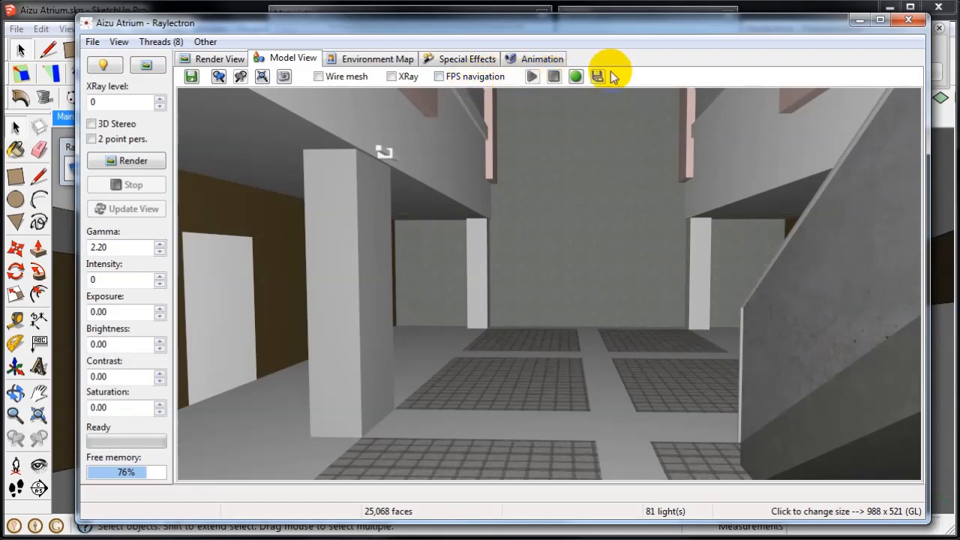
Record an FPS walkthrough animation up the atrium staircase and back to the floor by the red seats, and play it back.
{"action": "left_click", "coordinate": [576, 77]}
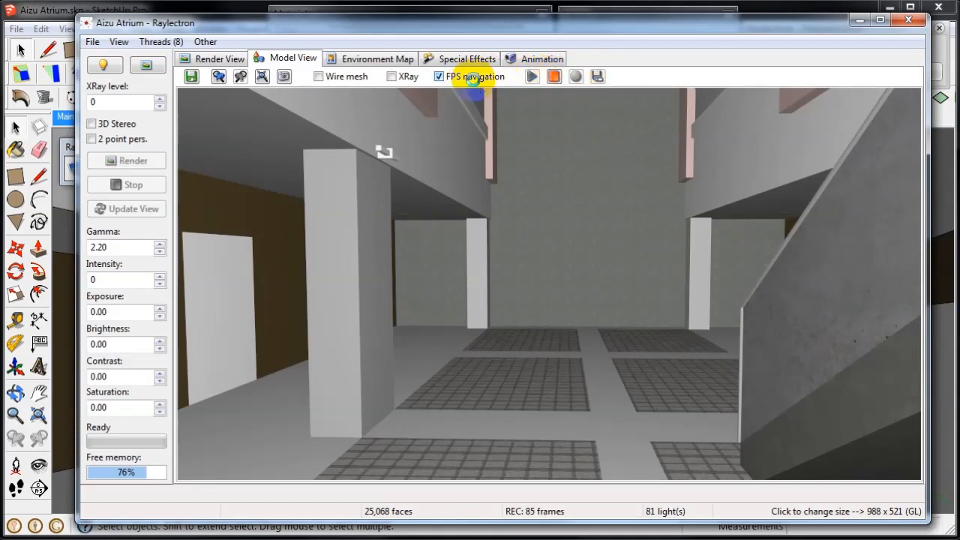
{"action": "key", "text": "w"}
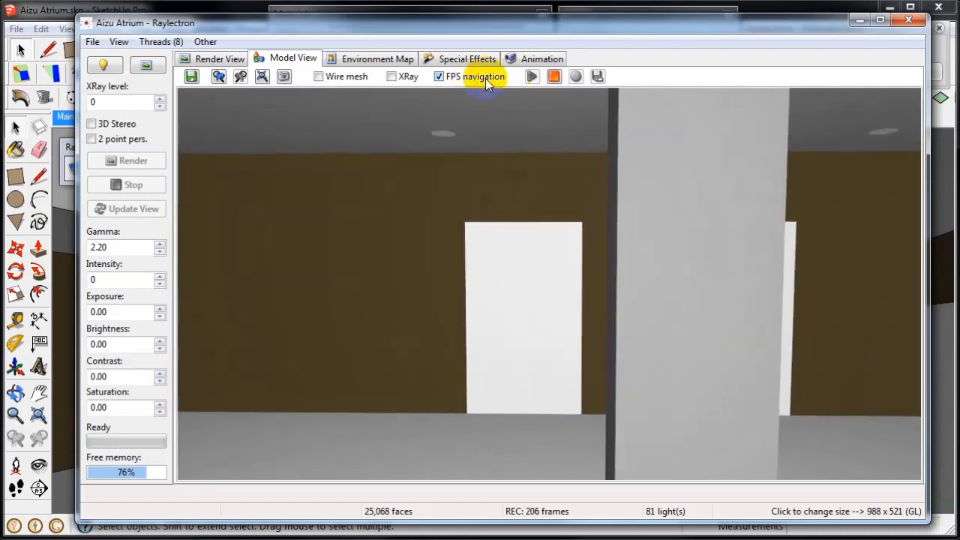
{"action": "key", "text": "w"}
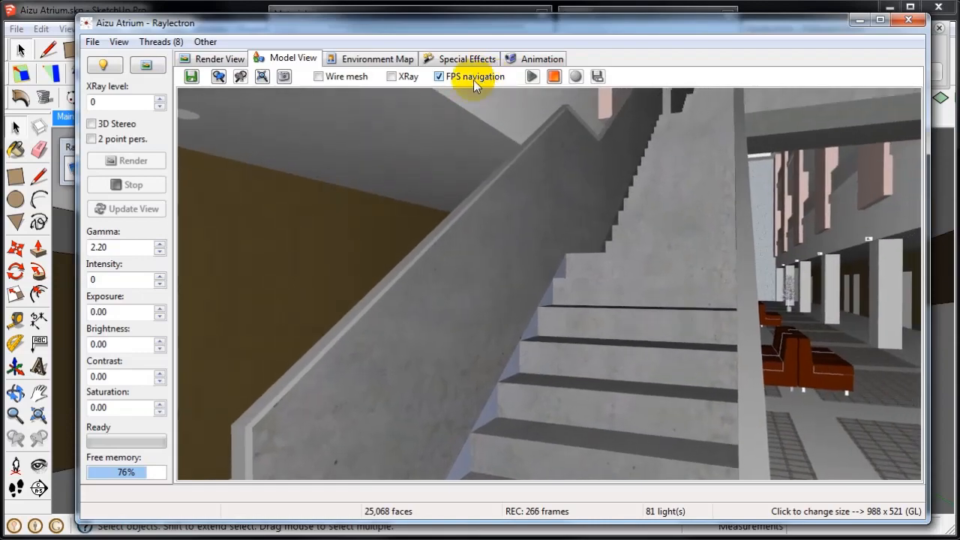
{"action": "key", "text": "w"}
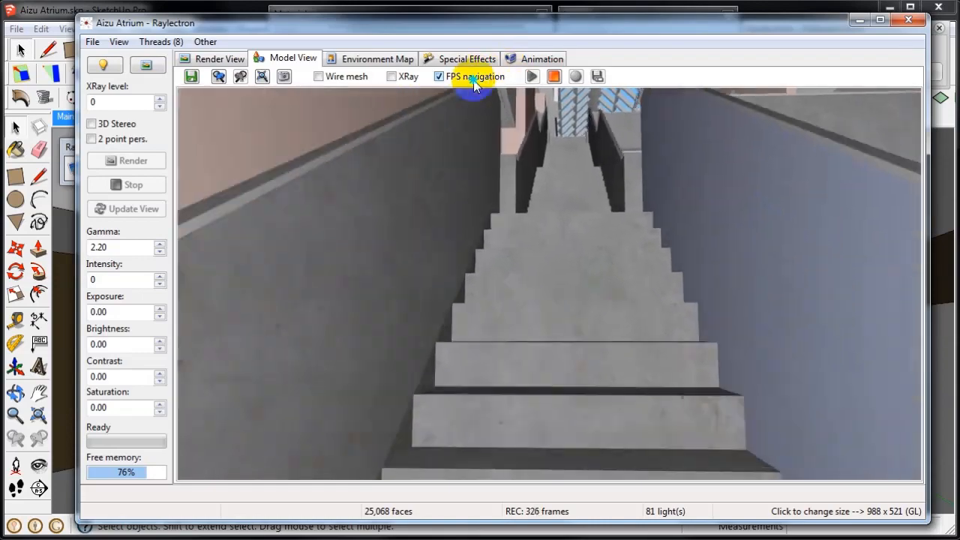
{"action": "key", "text": "w"}
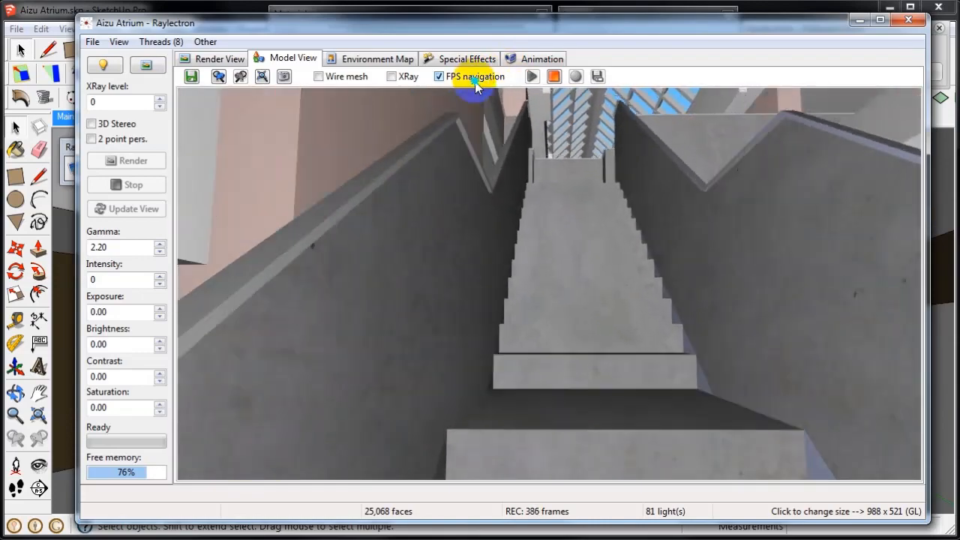
{"action": "key", "text": "w"}
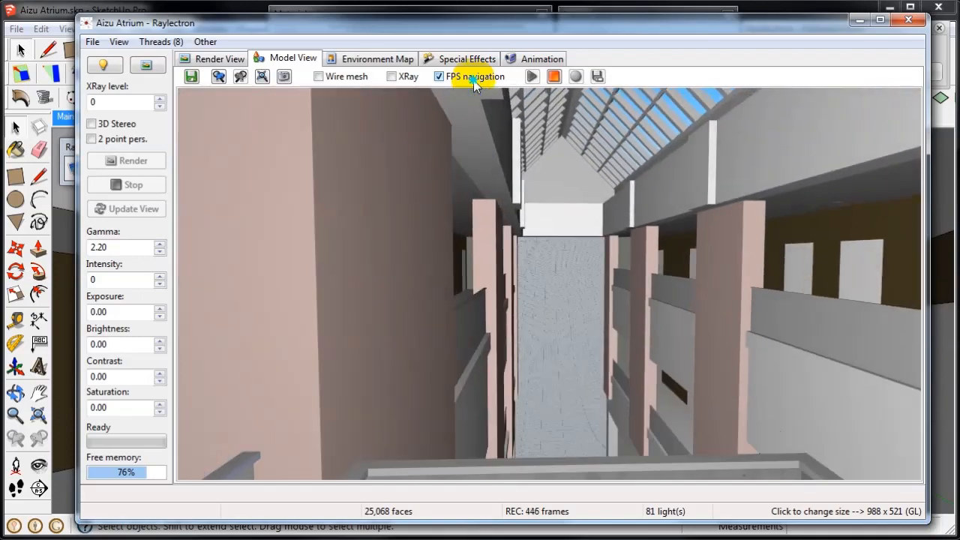
{"action": "key", "text": "w"}
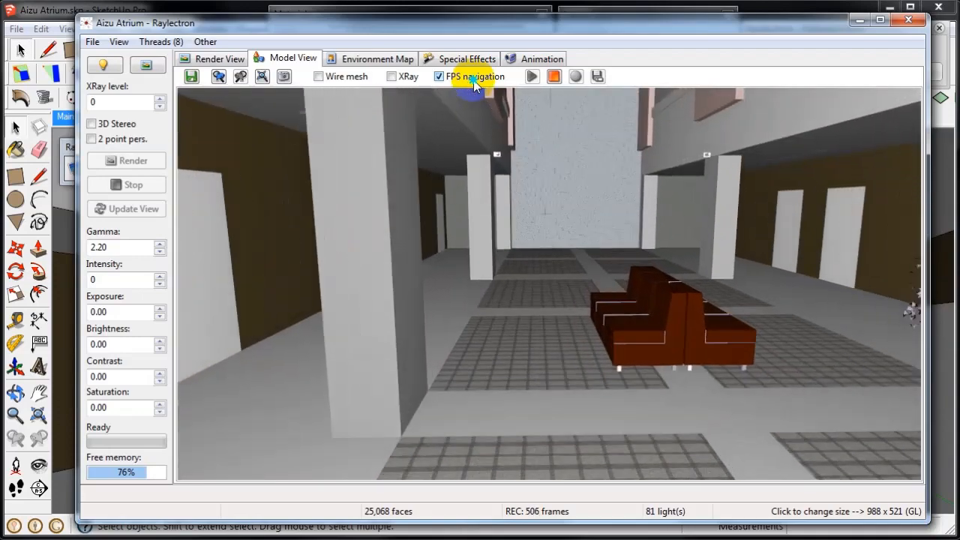
{"action": "left_click", "coordinate": [553, 75]}
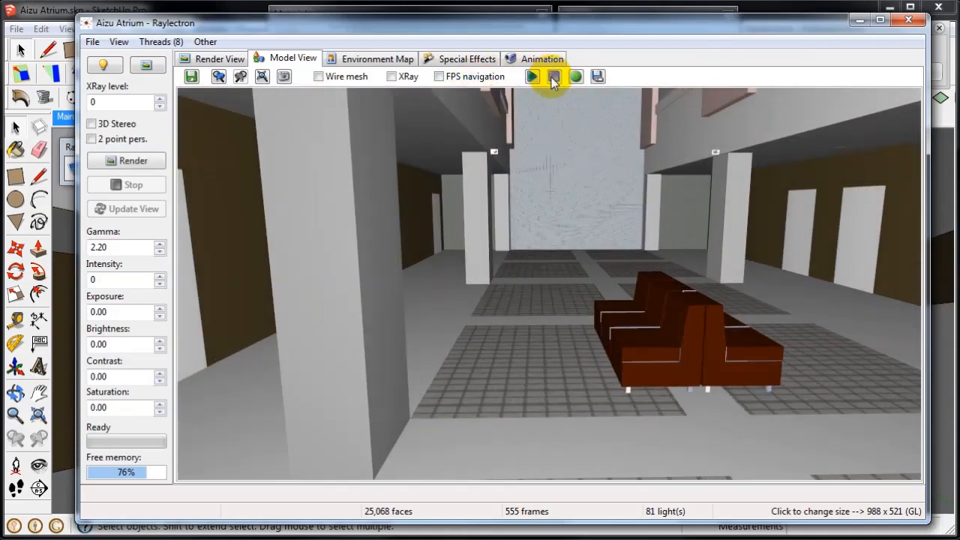
{"action": "left_click", "coordinate": [531, 77]}
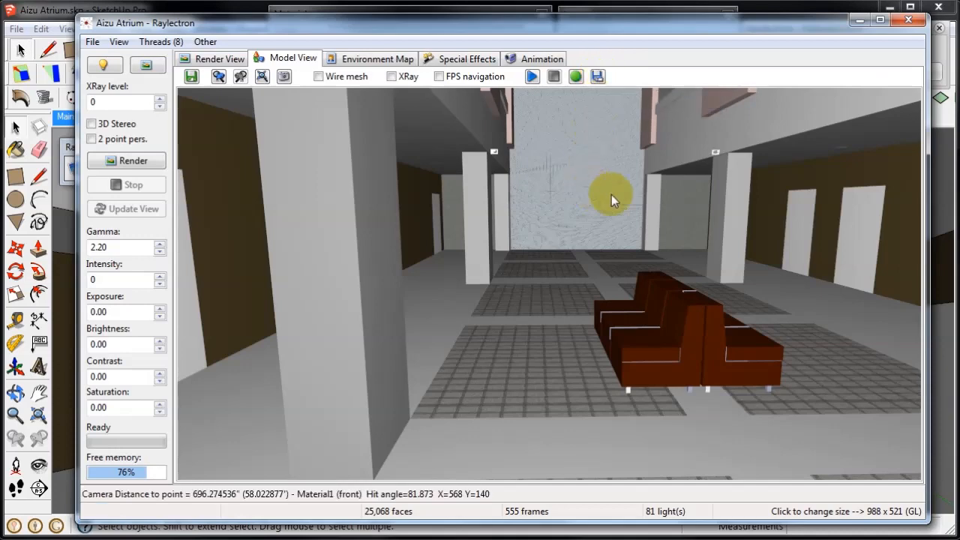
Review the render view's video saving option and the animation's frame rate, samples and quality settings, and orbit the atrium view.
{"action": "left_click", "coordinate": [217, 60]}
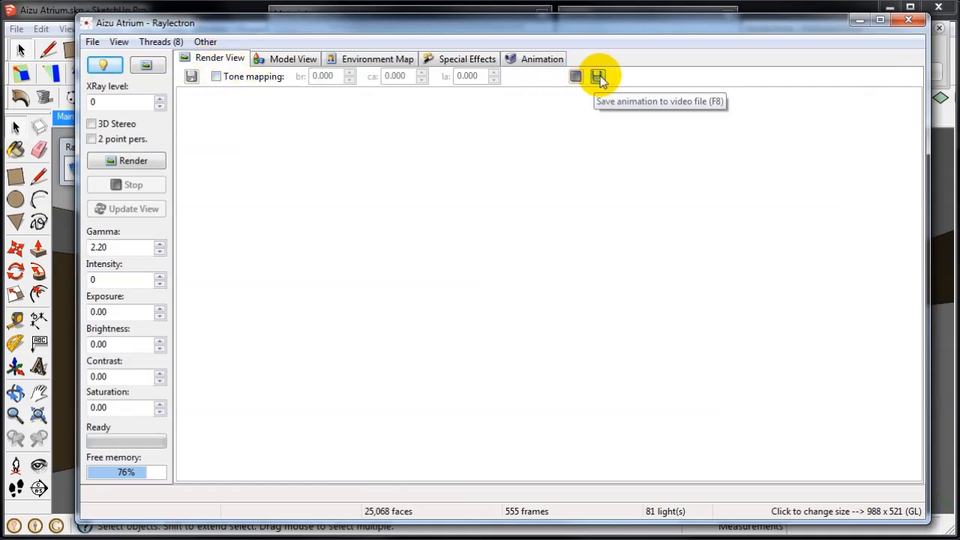
{"action": "left_click", "coordinate": [527, 60]}
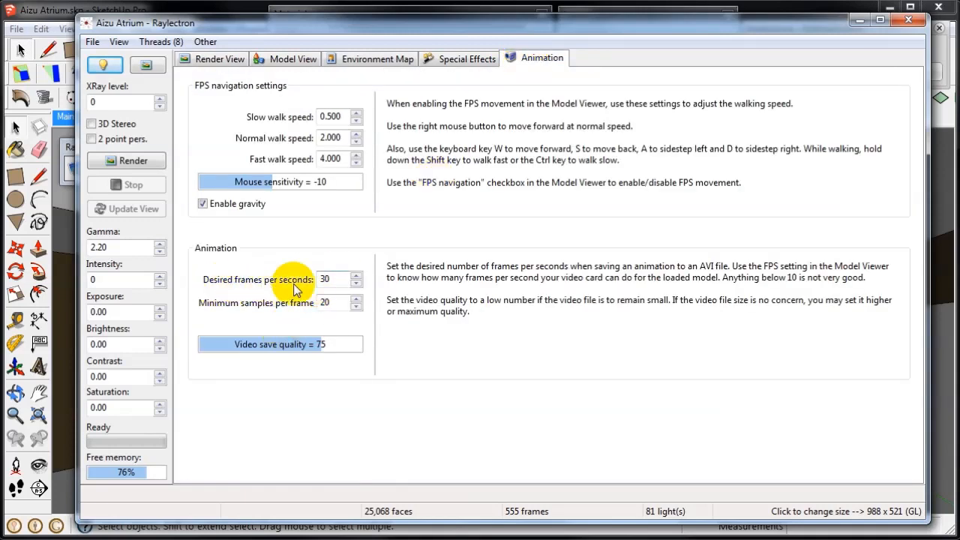
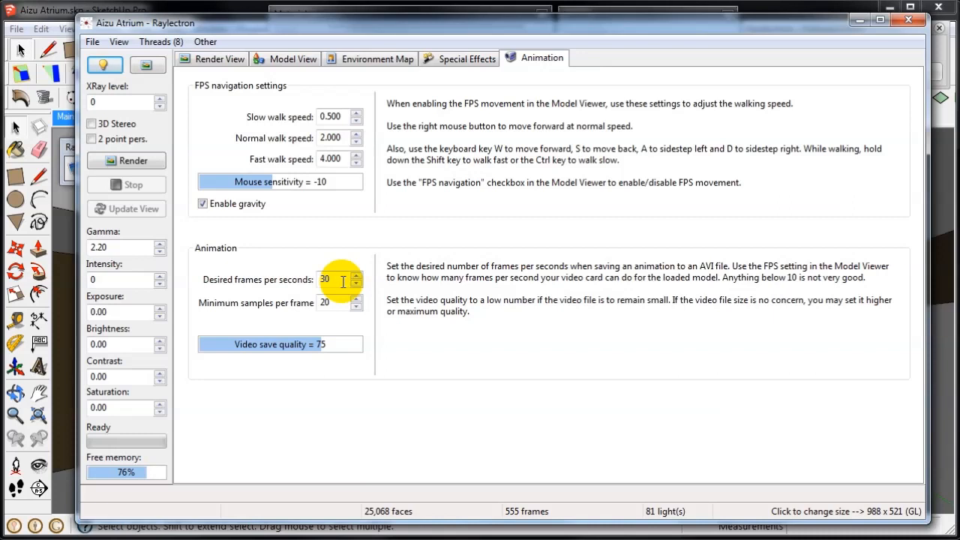
{"action": "left_click", "coordinate": [232, 63]}
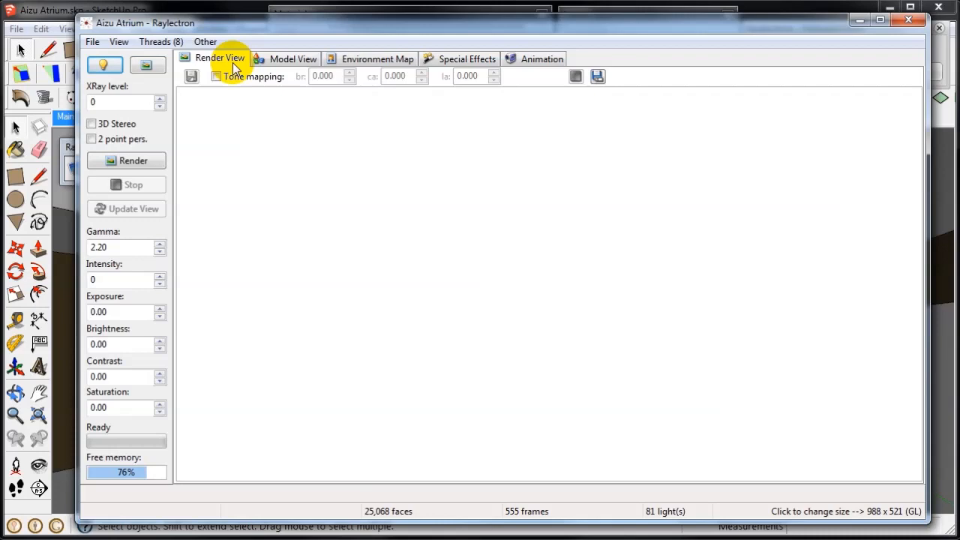
{"action": "left_click", "coordinate": [525, 62]}
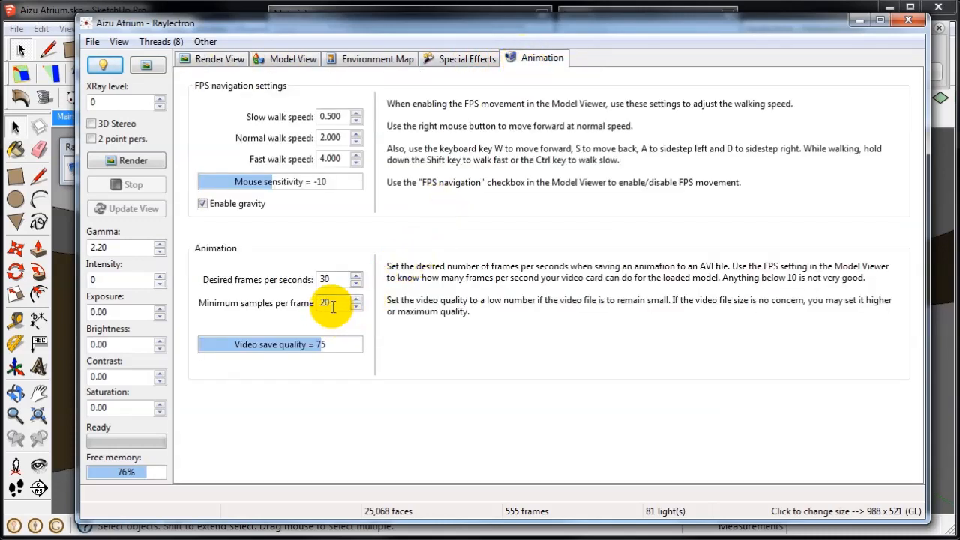
{"action": "left_click", "coordinate": [289, 60]}
{"action": "left_click_drag", "start_coordinate": [486, 313], "coordinate": [526, 190]}
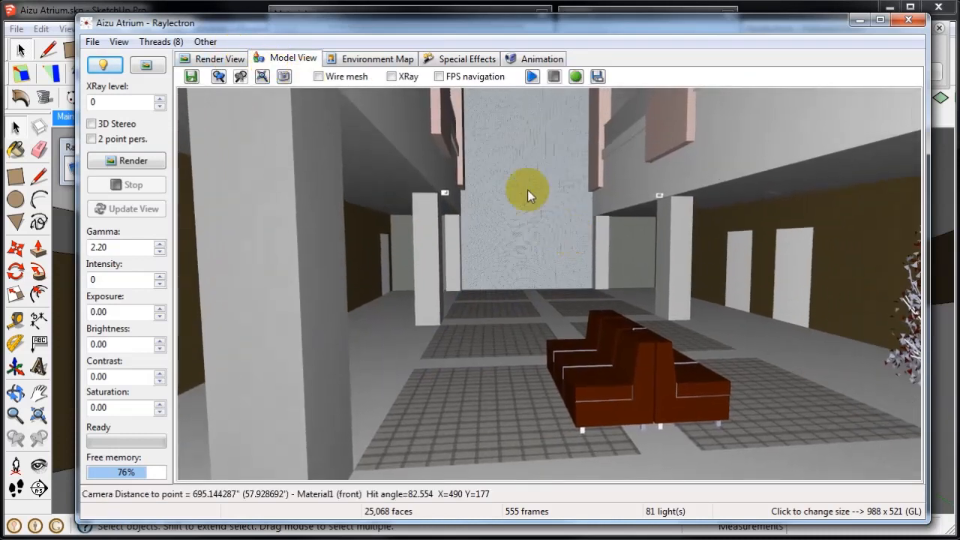
Set the atrium's light sources to sun and sky, turning artificial lights off, and apply the lighting settings.
{"action": "left_click", "coordinate": [239, 63]}
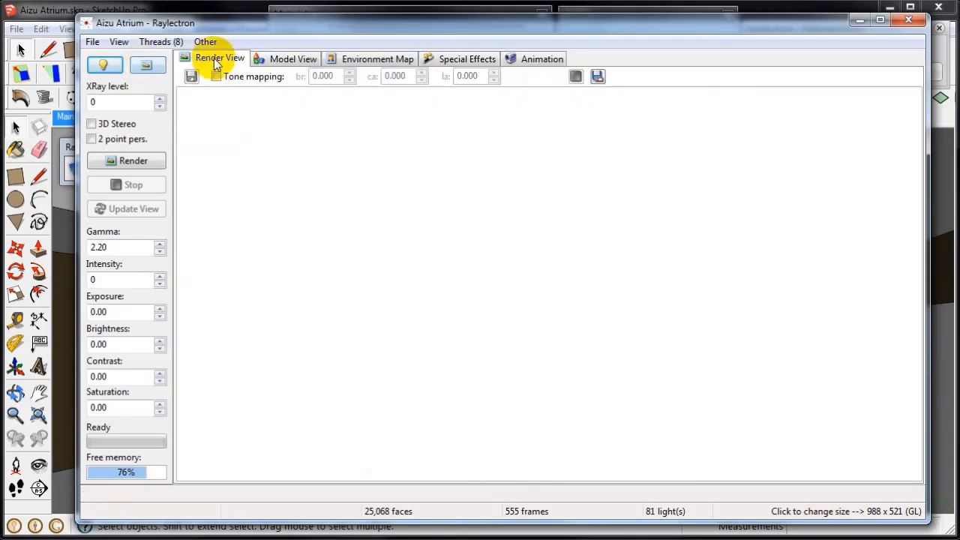
{"action": "left_click", "coordinate": [102, 64]}
{"action": "left_click", "coordinate": [422, 132]}
{"action": "left_click", "coordinate": [368, 132]}
{"action": "left_click", "coordinate": [477, 133]}
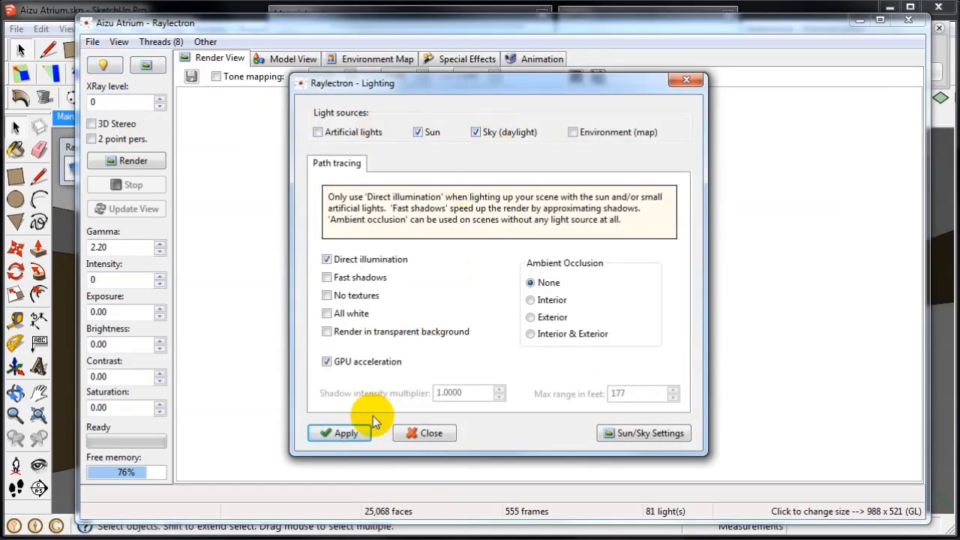
{"action": "left_click", "coordinate": [360, 431]}
{"action": "left_click", "coordinate": [409, 432]}
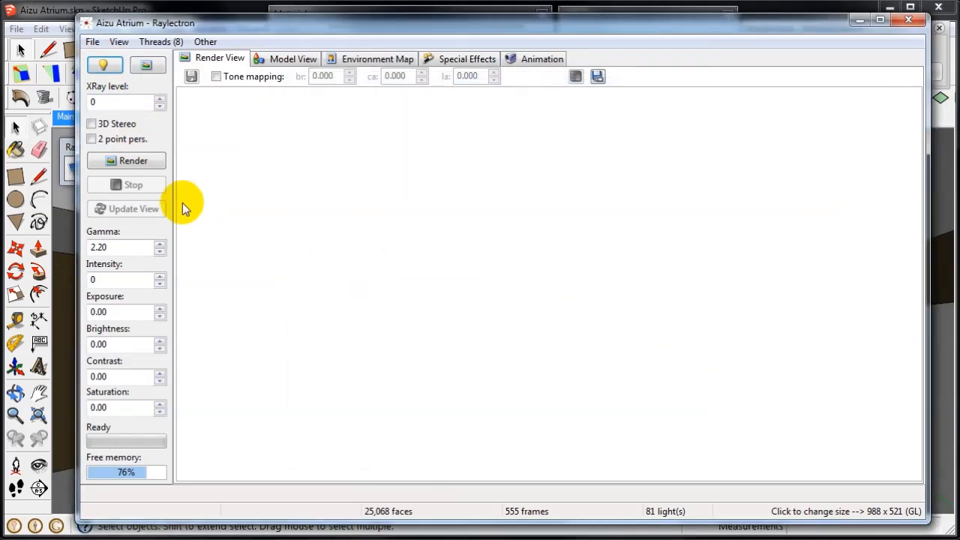
Check the render settings, render the atrium, toggle automatic view updating and enable tone mapping.
{"action": "left_click", "coordinate": [146, 65]}
{"action": "left_click", "coordinate": [460, 374]}
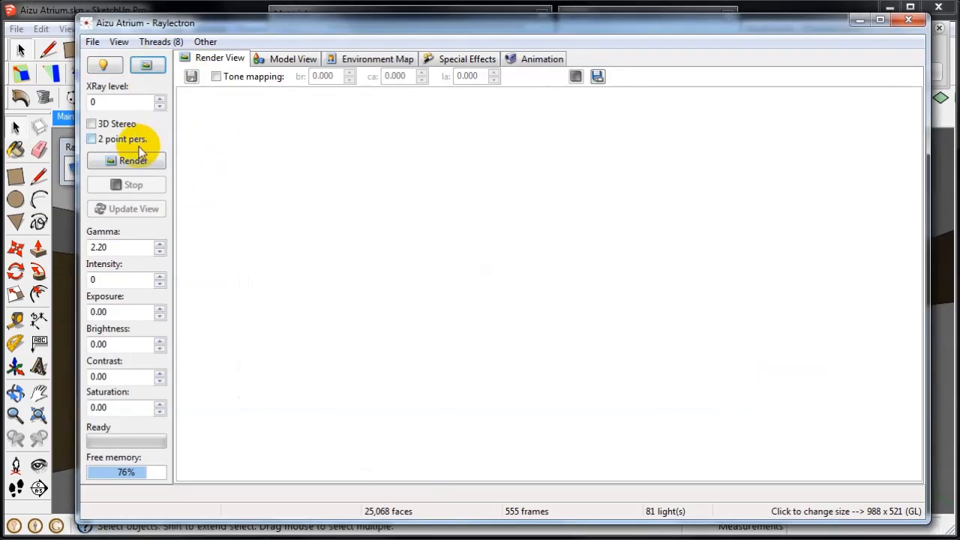
{"action": "left_click", "coordinate": [137, 163]}
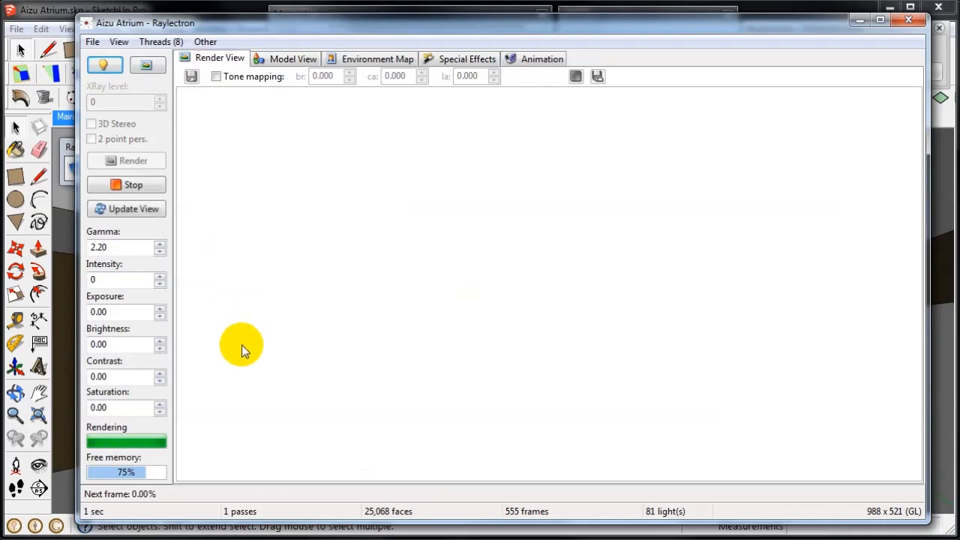
{"action": "left_click", "coordinate": [120, 41]}
{"action": "left_click", "coordinate": [161, 93]}
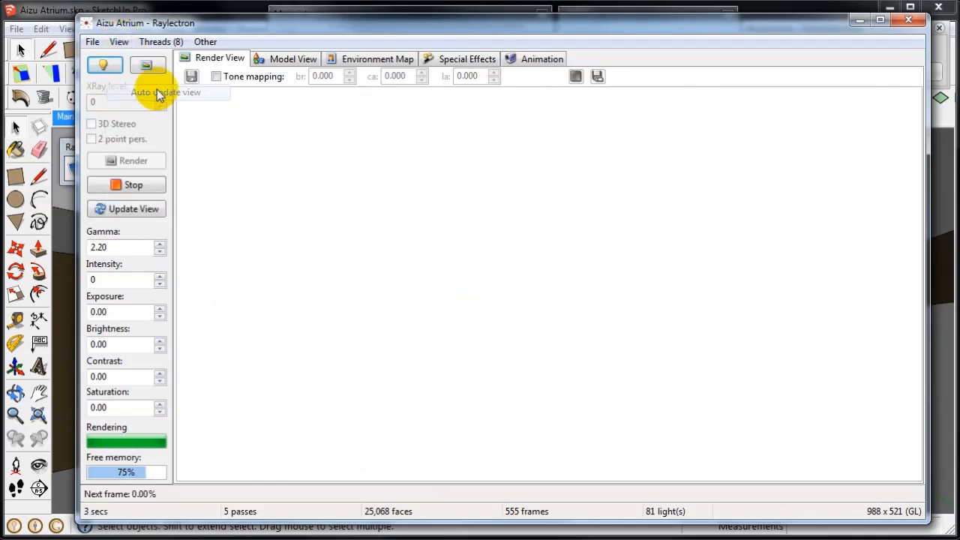
{"action": "left_click", "coordinate": [246, 78]}
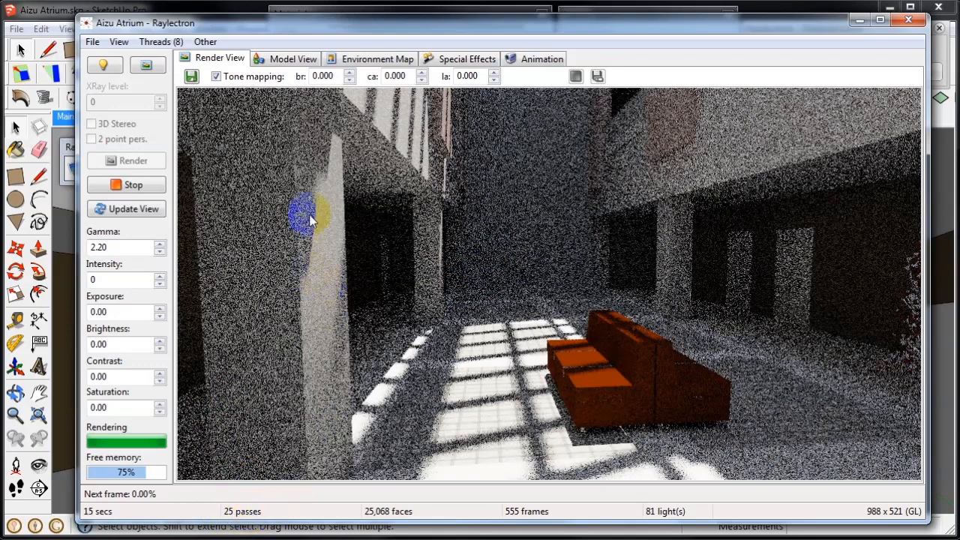
Review the animation settings, stop the atrium render and close Raylectron to return to SketchUp.
{"action": "left_click", "coordinate": [467, 59]}
{"action": "left_click", "coordinate": [525, 61]}
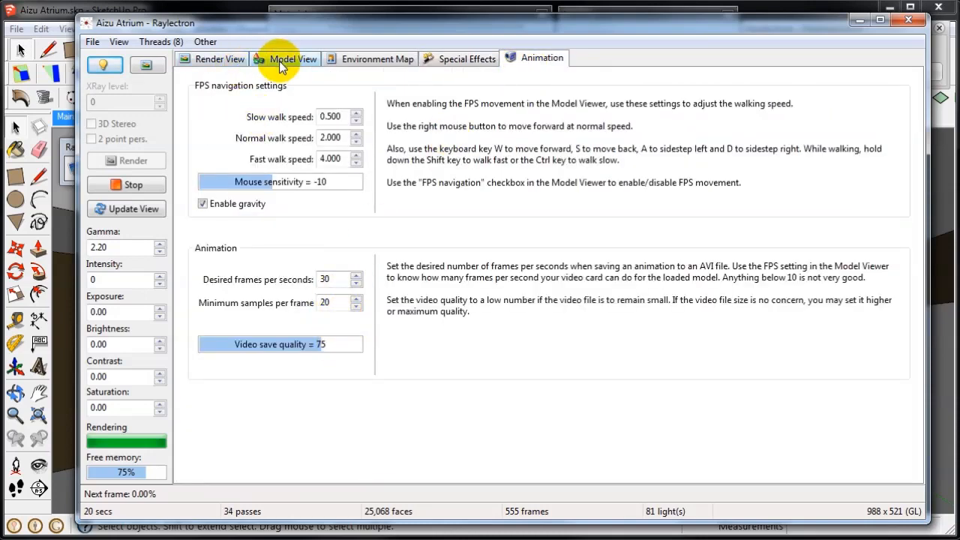
{"action": "left_click", "coordinate": [126, 184]}
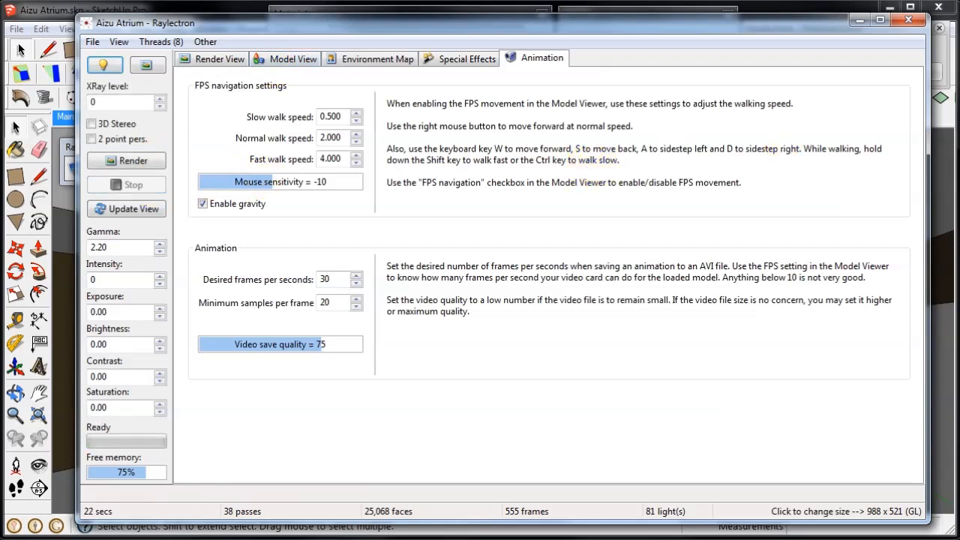
{"action": "left_click", "coordinate": [909, 23]}
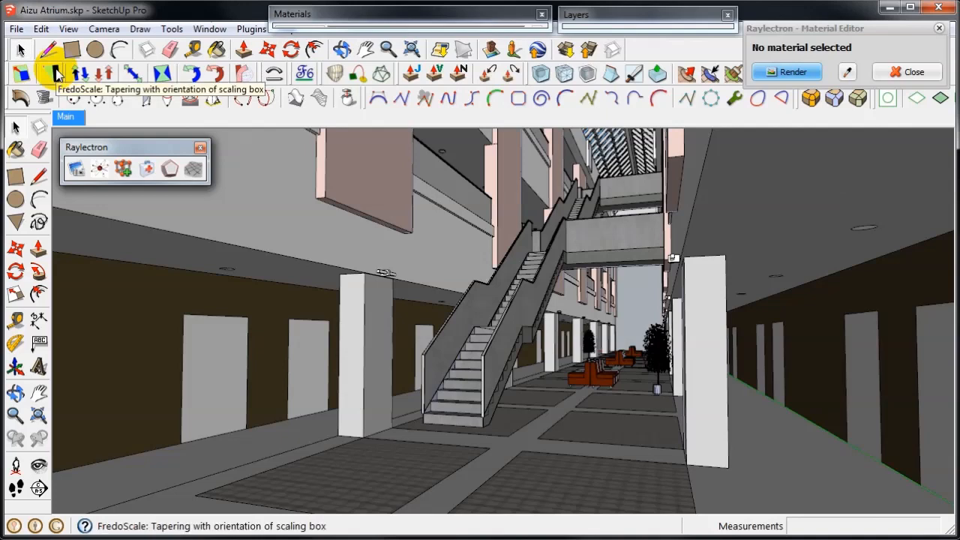
Open the recent model Victorian.skp without saving the atrium, and activate the Select tool.
{"action": "left_click", "coordinate": [16, 29]}
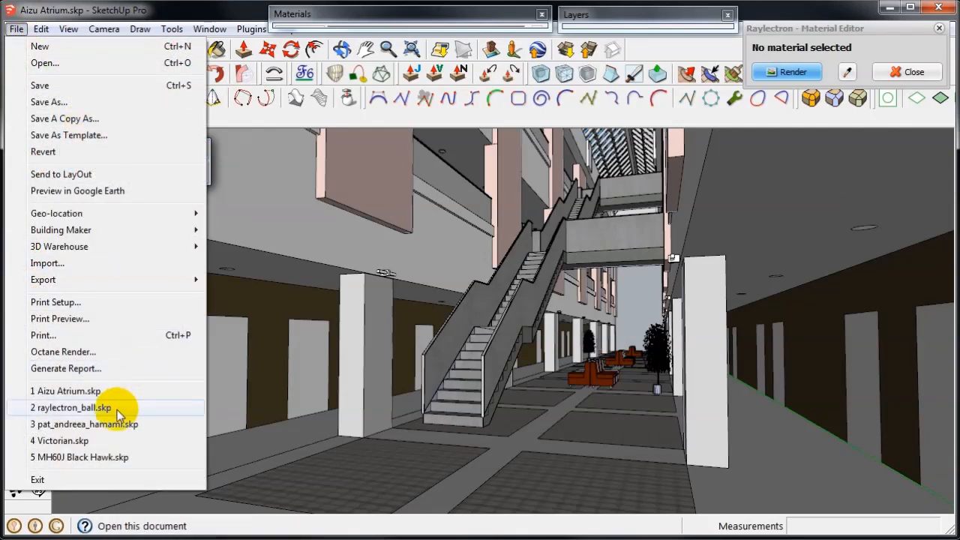
{"action": "left_click", "coordinate": [119, 444]}
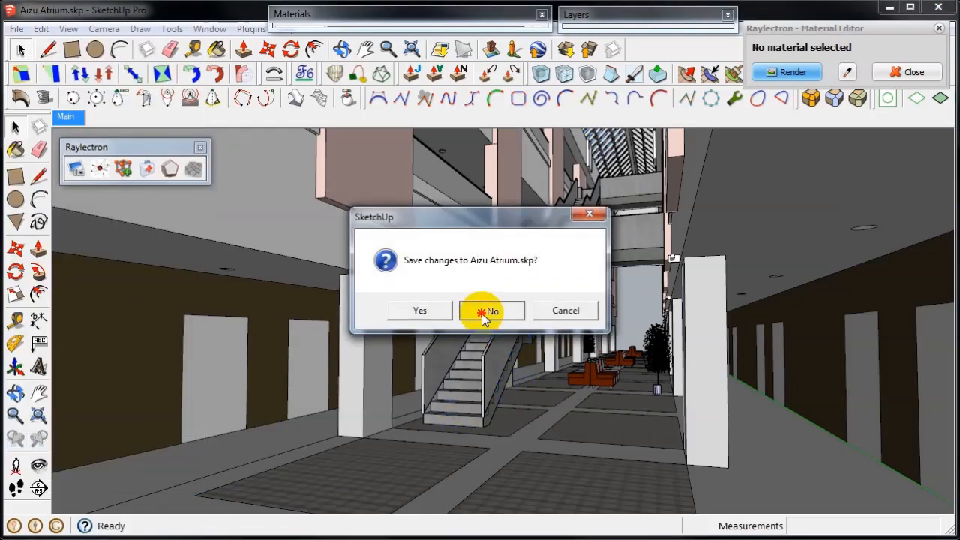
{"action": "left_click", "coordinate": [487, 309]}
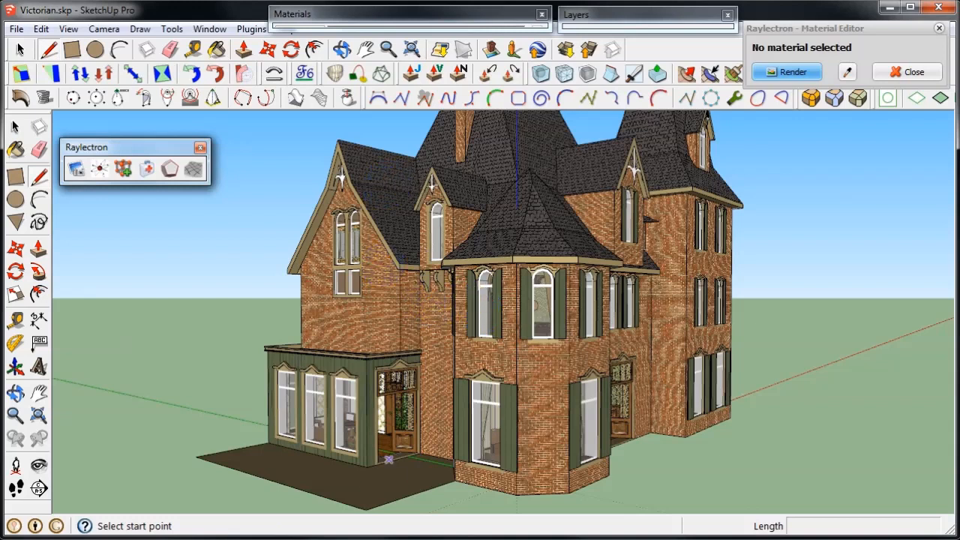
{"action": "key", "text": "space"}
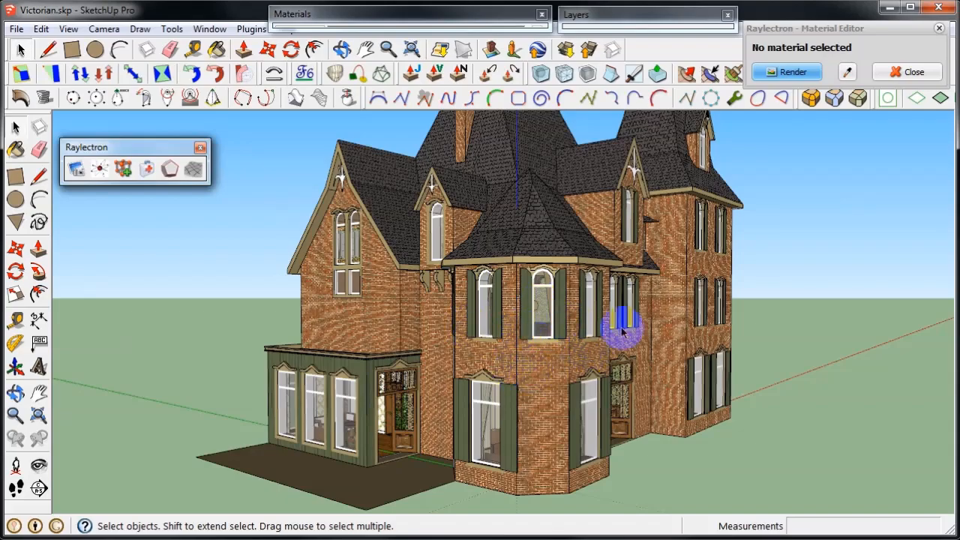
Orbit the Victorian house and export it to Raylectron as Victorian.rof, replacing the existing file.
{"action": "middle_click_drag", "start_coordinate": [638, 326], "coordinate": [341, 337]}
{"action": "middle_click_drag", "start_coordinate": [489, 326], "coordinate": [322, 337]}
{"action": "left_click", "coordinate": [787, 72]}
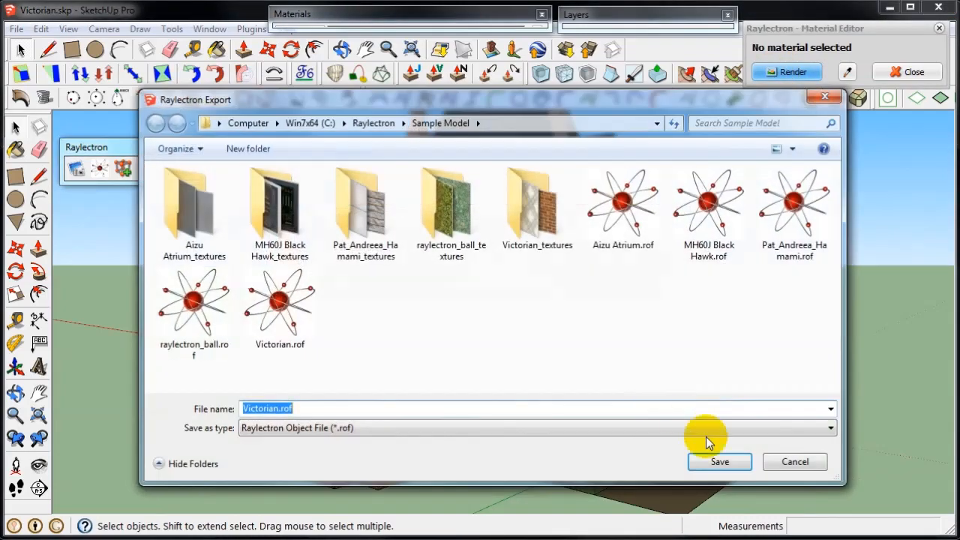
{"action": "left_click", "coordinate": [717, 462]}
{"action": "left_click", "coordinate": [543, 250]}
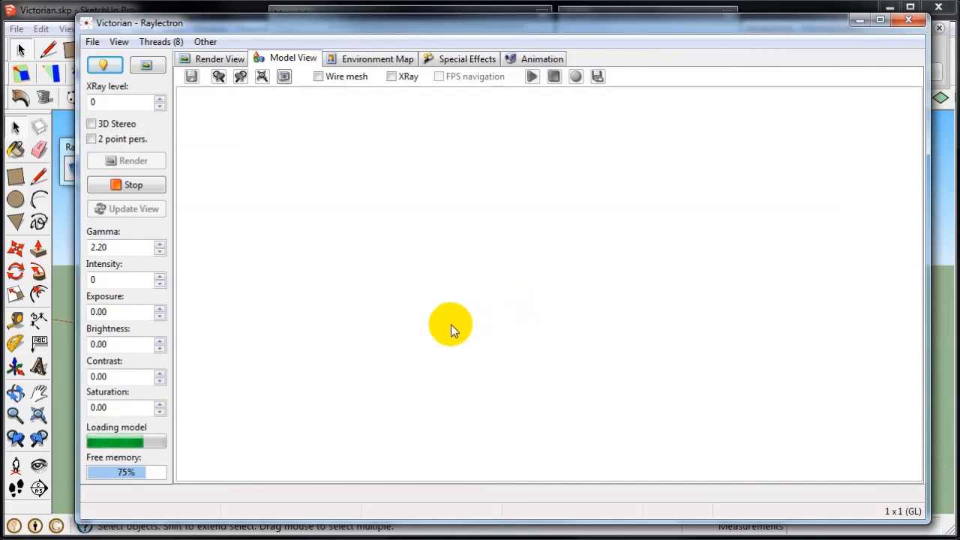
{"action": "left_click", "coordinate": [541, 261]}
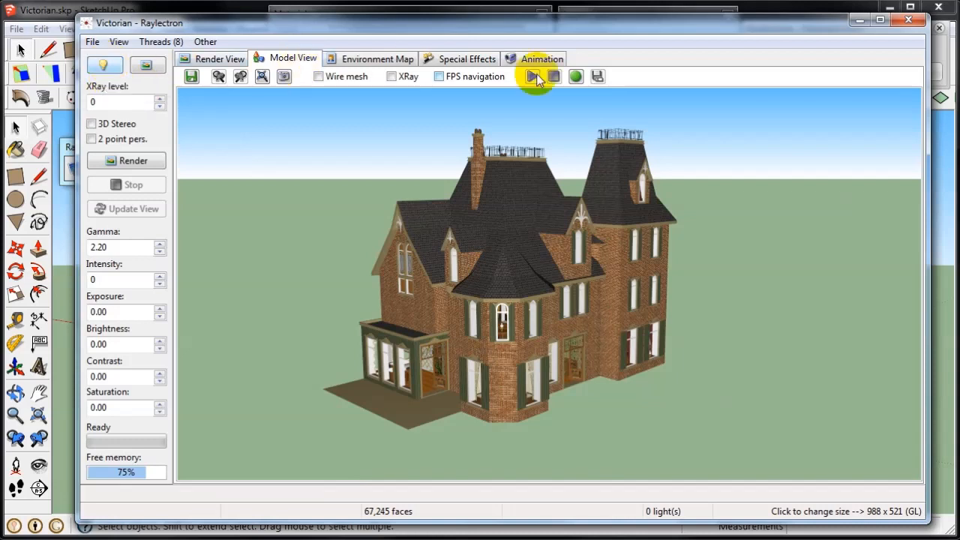
Check the house's lighting settings, render it as a sample-count test and stop the render.
{"action": "left_click", "coordinate": [120, 66]}
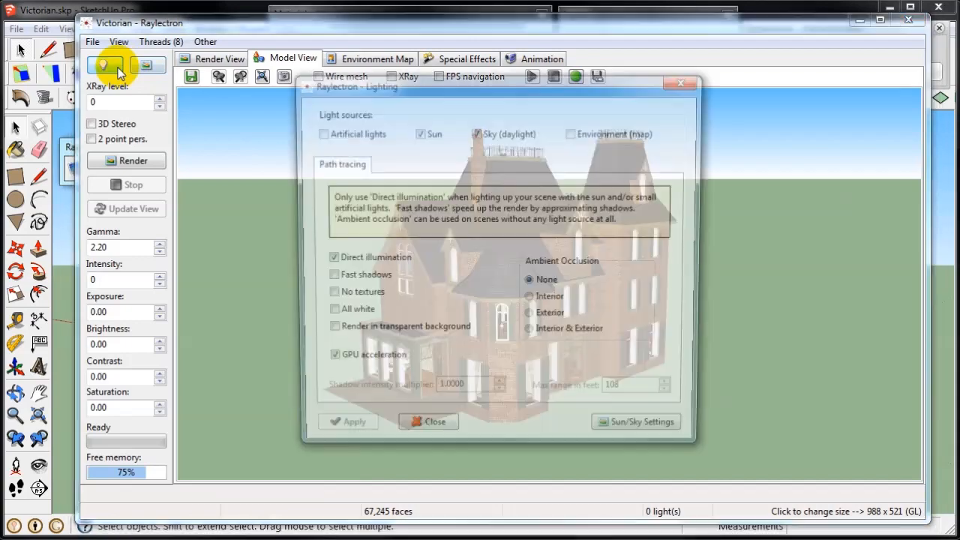
{"action": "left_click", "coordinate": [425, 433]}
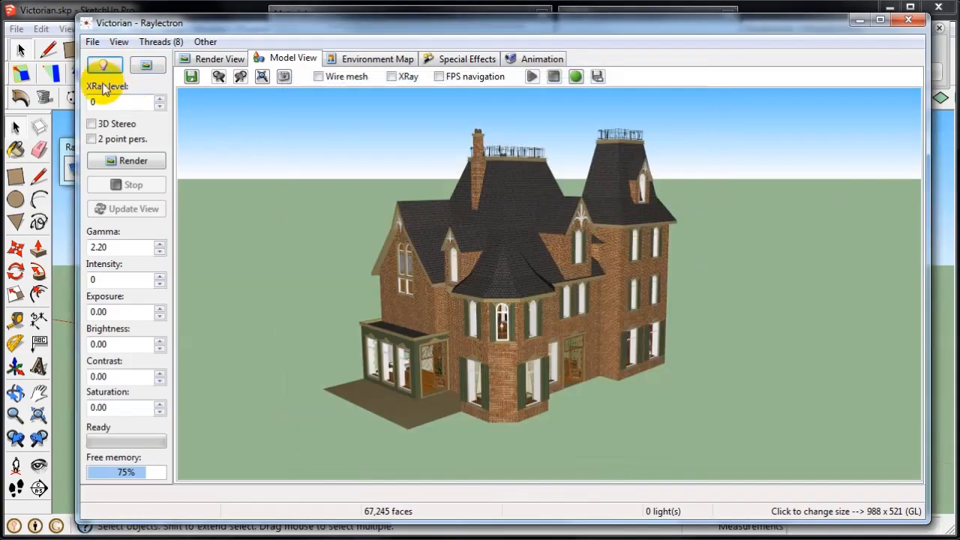
{"action": "left_click", "coordinate": [145, 162]}
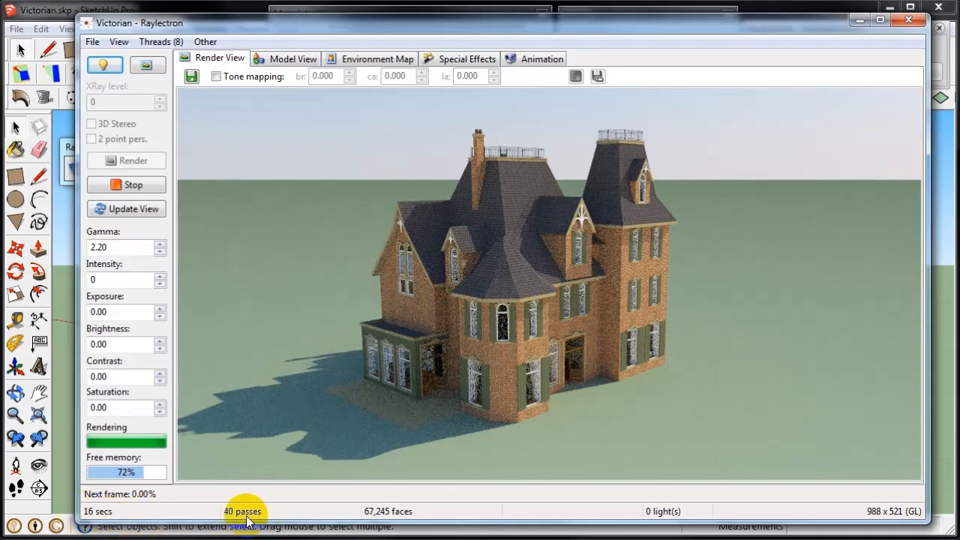
{"action": "left_click", "coordinate": [157, 187]}
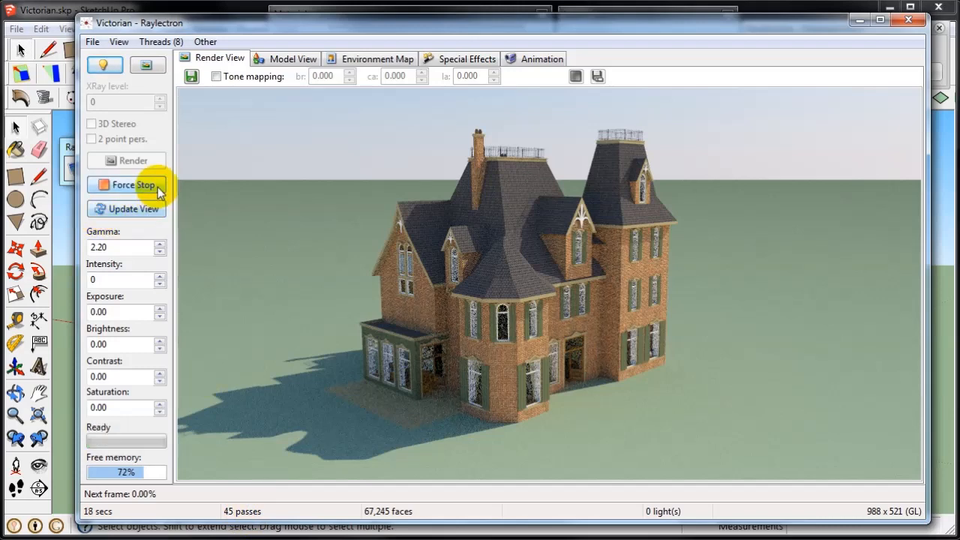
Set the animation's minimum samples per frame to 60 and check the render's pass count.
{"action": "left_click", "coordinate": [546, 58]}
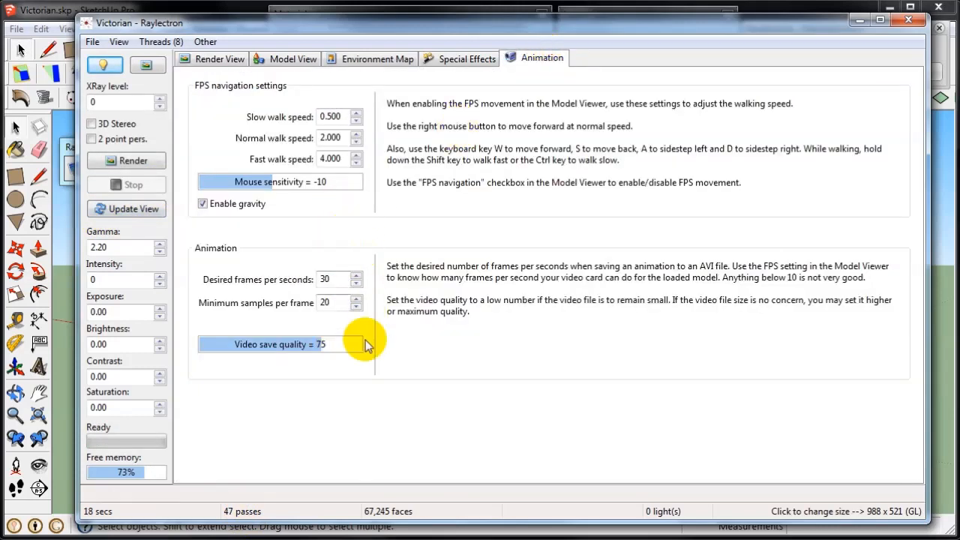
{"action": "left_click_drag", "start_coordinate": [339, 308], "coordinate": [254, 313]}
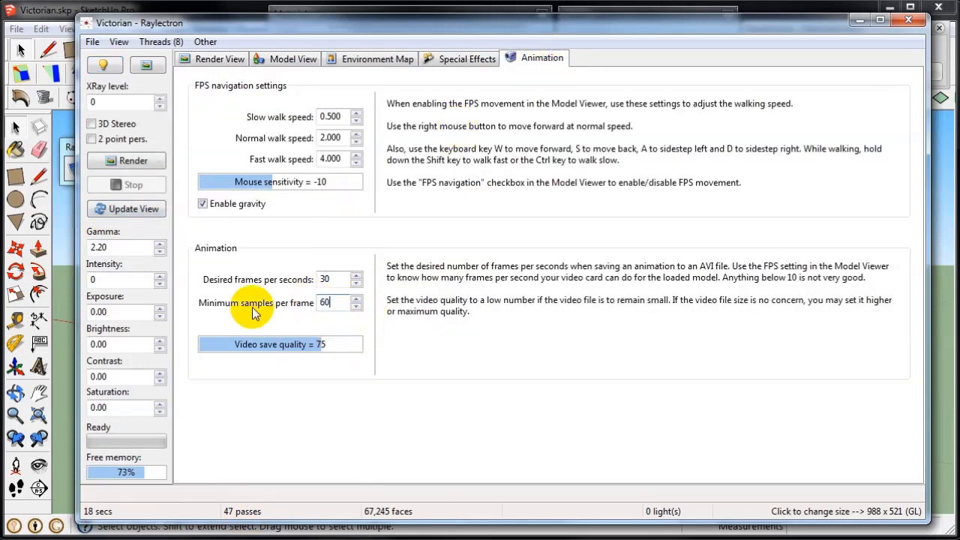
{"action": "type", "text": "60"}
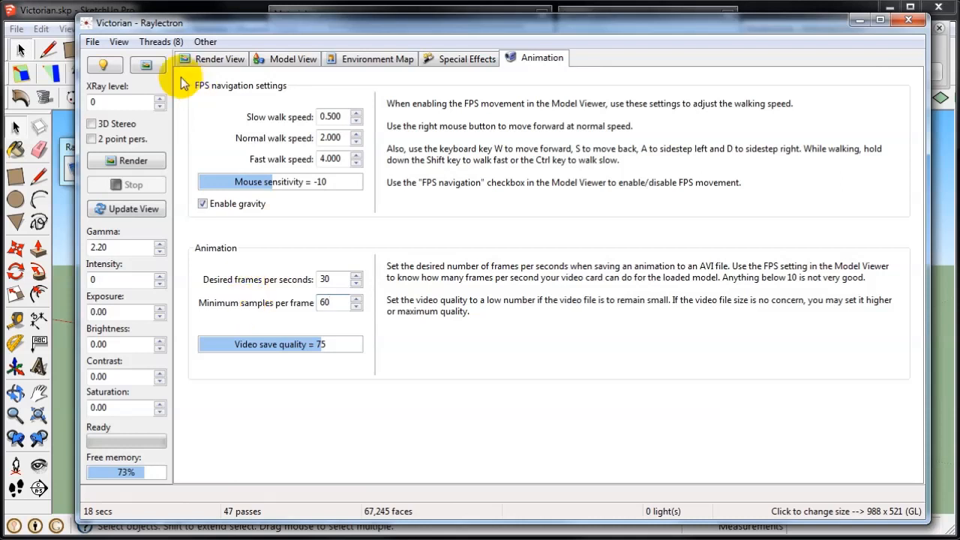
{"action": "left_click", "coordinate": [217, 60]}
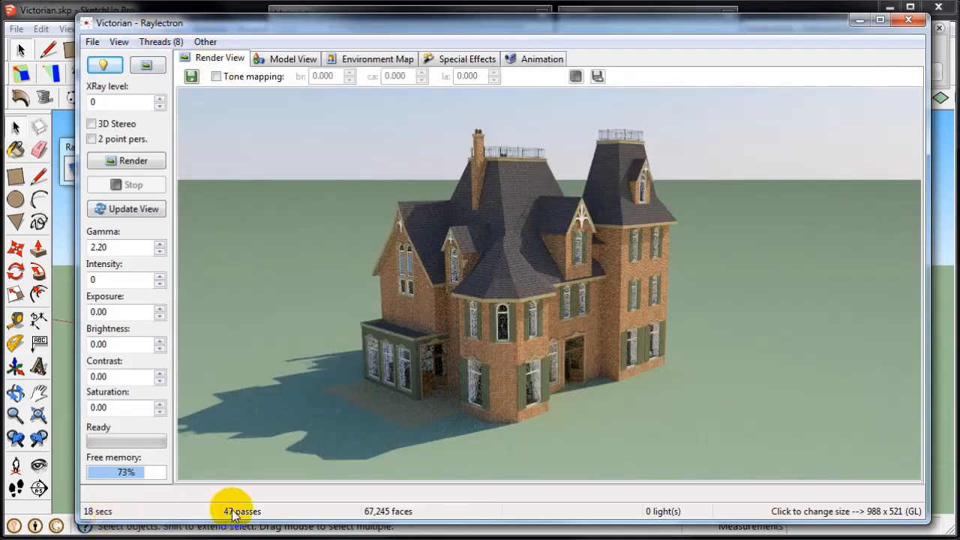
Set the animation's desired frames per second to 20 and return to the house's model view.
{"action": "left_click", "coordinate": [529, 59]}
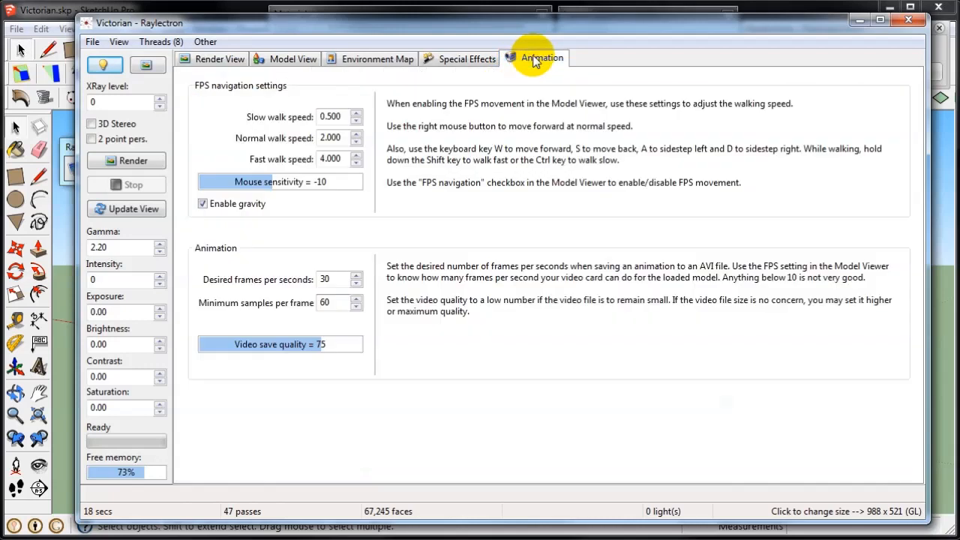
{"action": "double_click", "coordinate": [334, 279]}
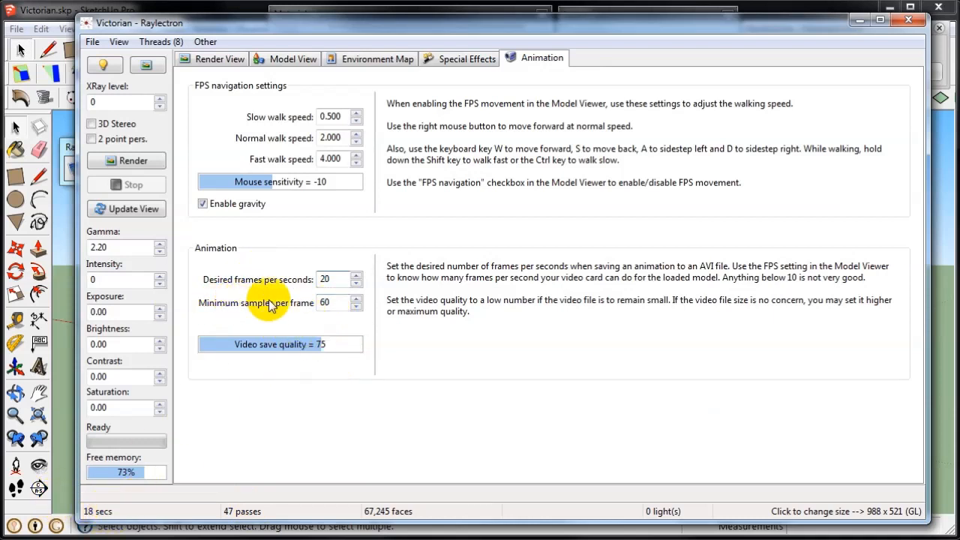
{"action": "double_click", "coordinate": [326, 302]}
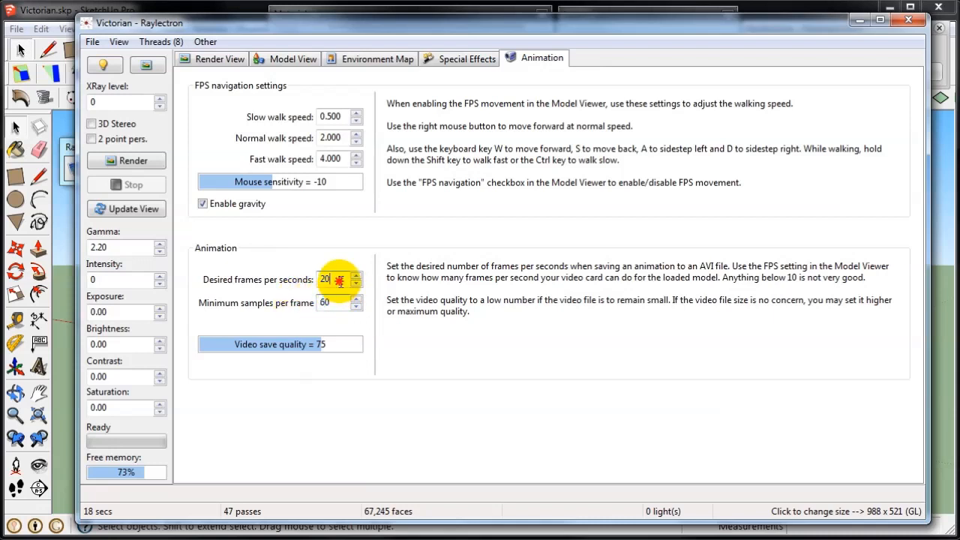
{"action": "left_click_drag", "start_coordinate": [339, 280], "coordinate": [309, 285]}
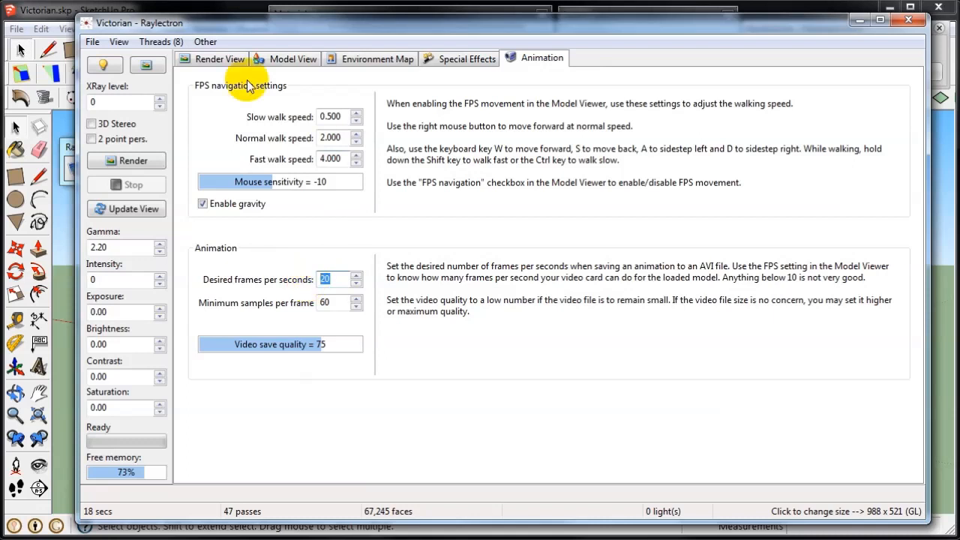
{"action": "left_click", "coordinate": [288, 65]}
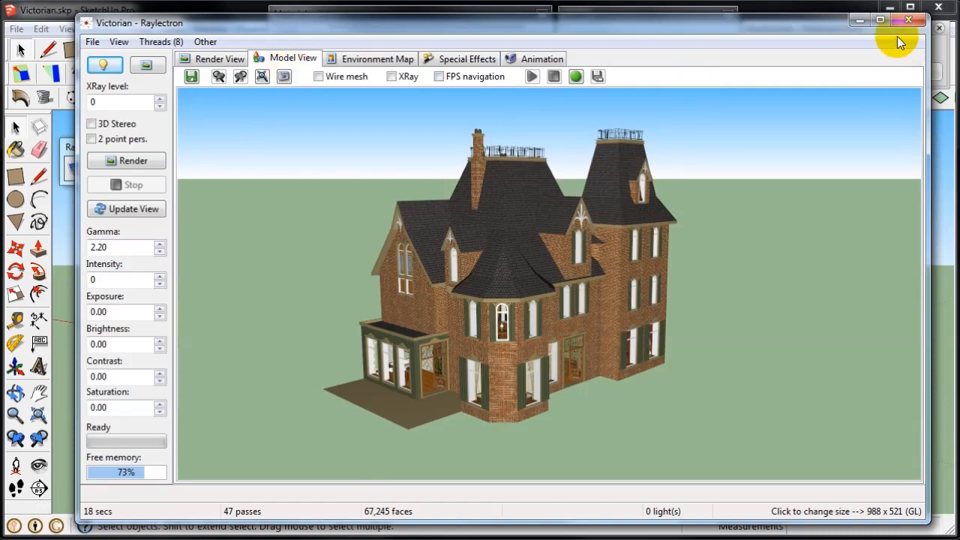
{"action": "left_click", "coordinate": [92, 42]}
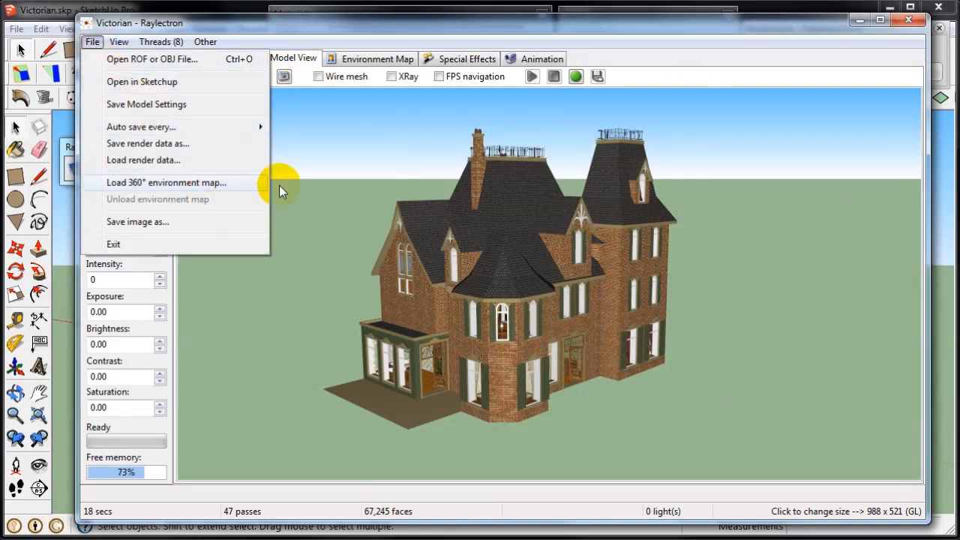
{"action": "left_click", "coordinate": [465, 60]}
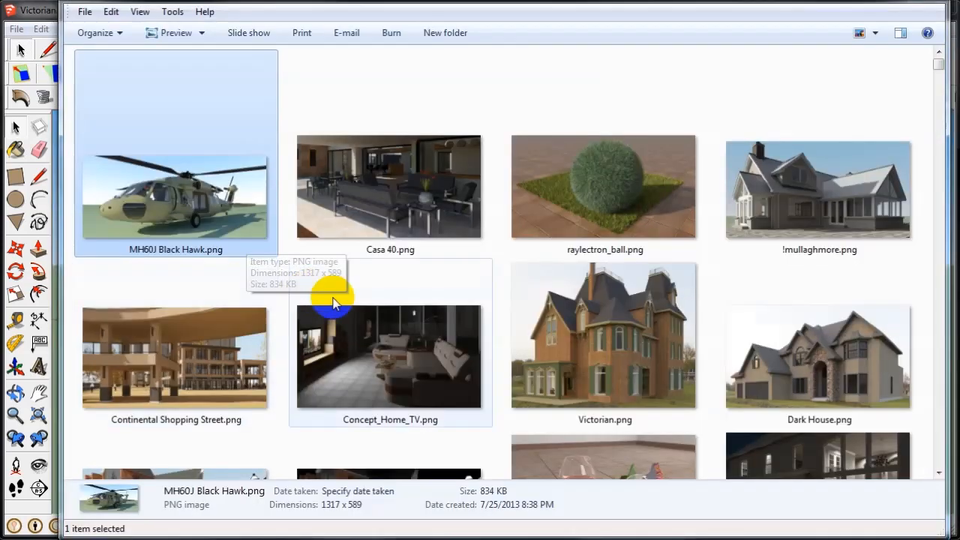
View the finished renders MH60J Black Hawk, Casa 40, raylectron_ball and Continental Shopping Street at full size from the image folder.
{"action": "left_click", "coordinate": [208, 216]}
{"action": "double_click", "coordinate": [206, 212]}
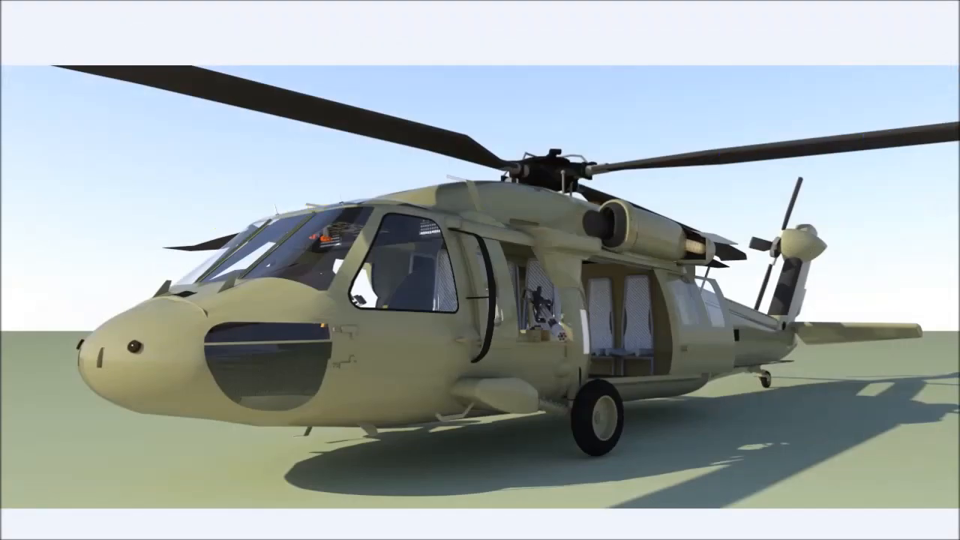
{"action": "key", "text": "Escape"}
{"action": "double_click", "coordinate": [448, 189]}
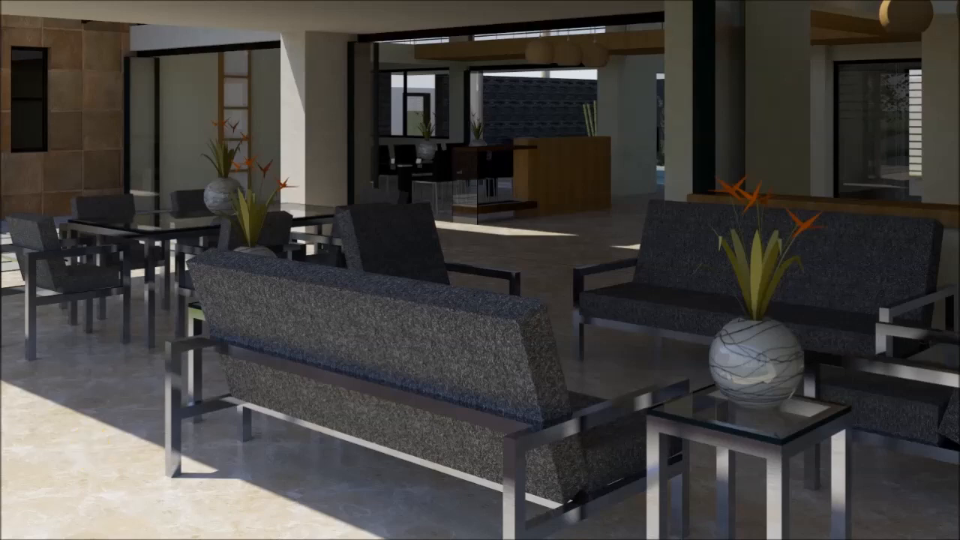
{"action": "key", "text": "Escape"}
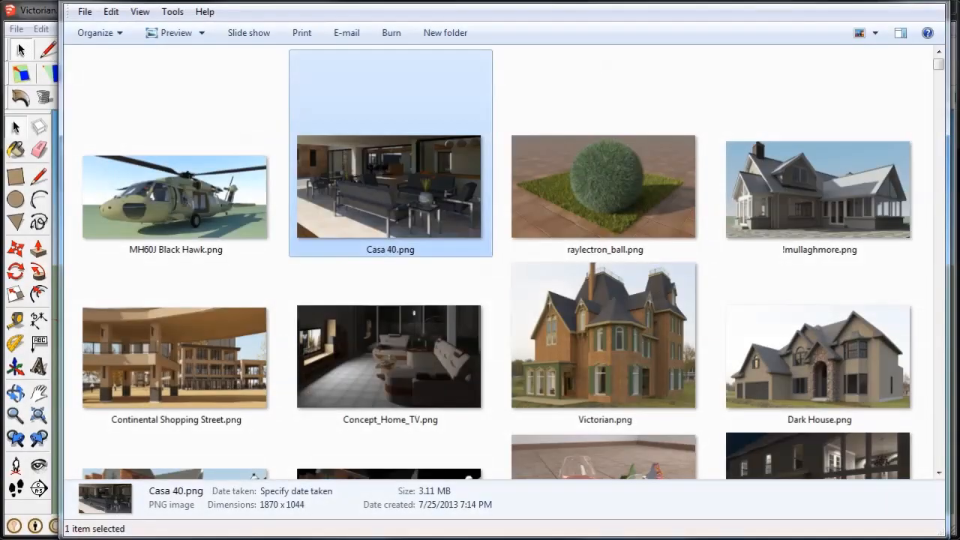
{"action": "double_click", "coordinate": [646, 175]}
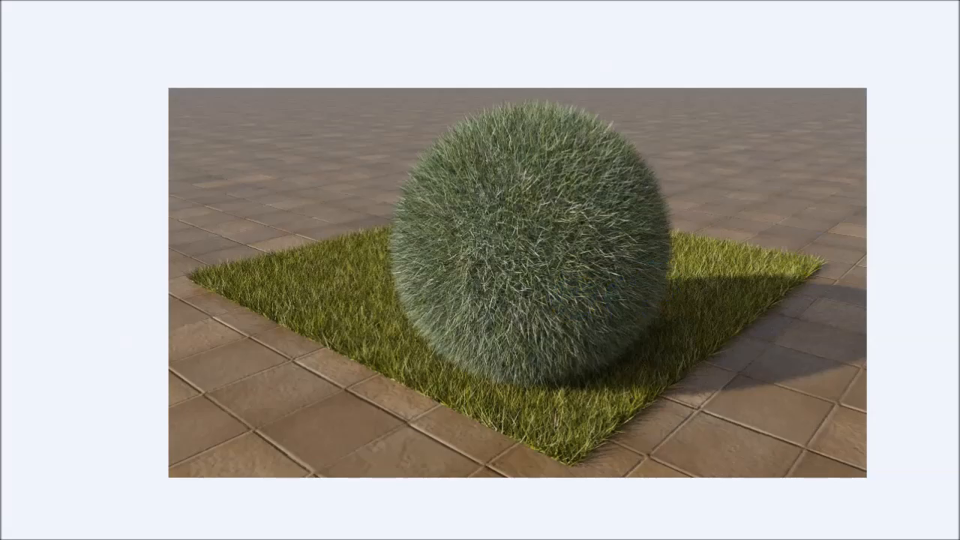
{"action": "key", "text": "Escape"}
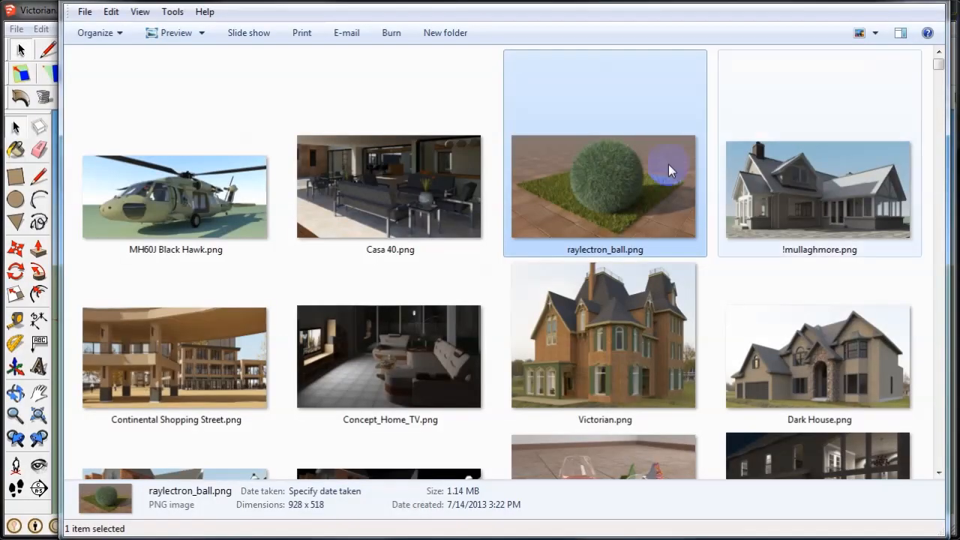
{"action": "double_click", "coordinate": [225, 348]}
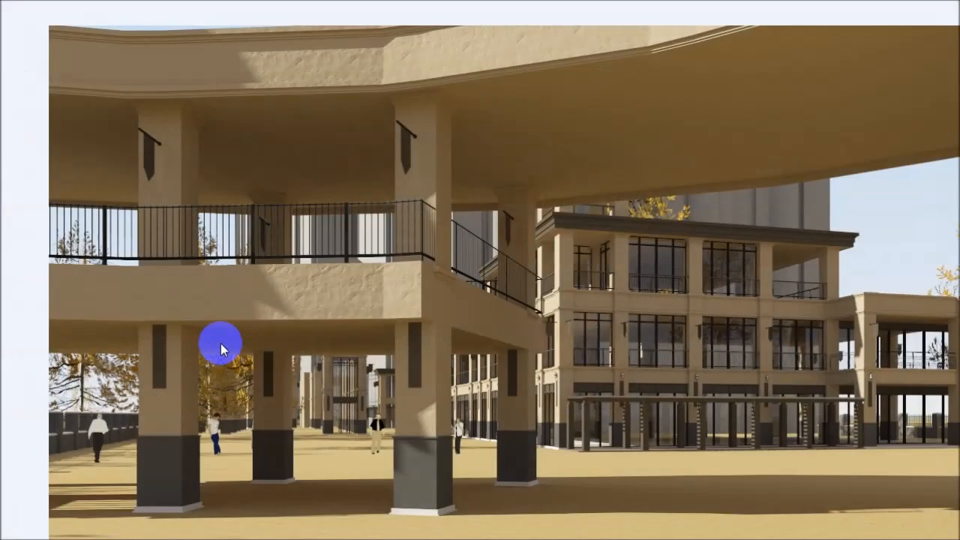
{"action": "key", "text": "Escape"}
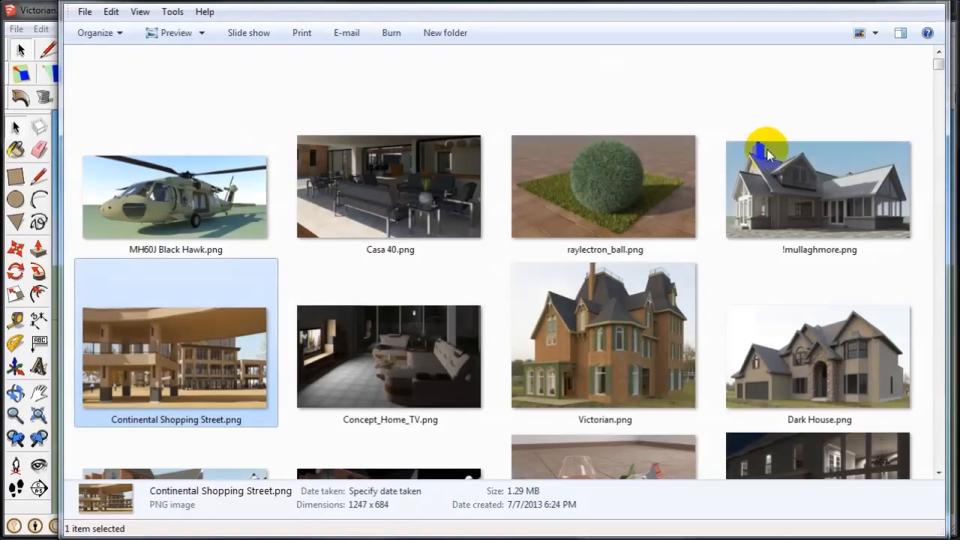